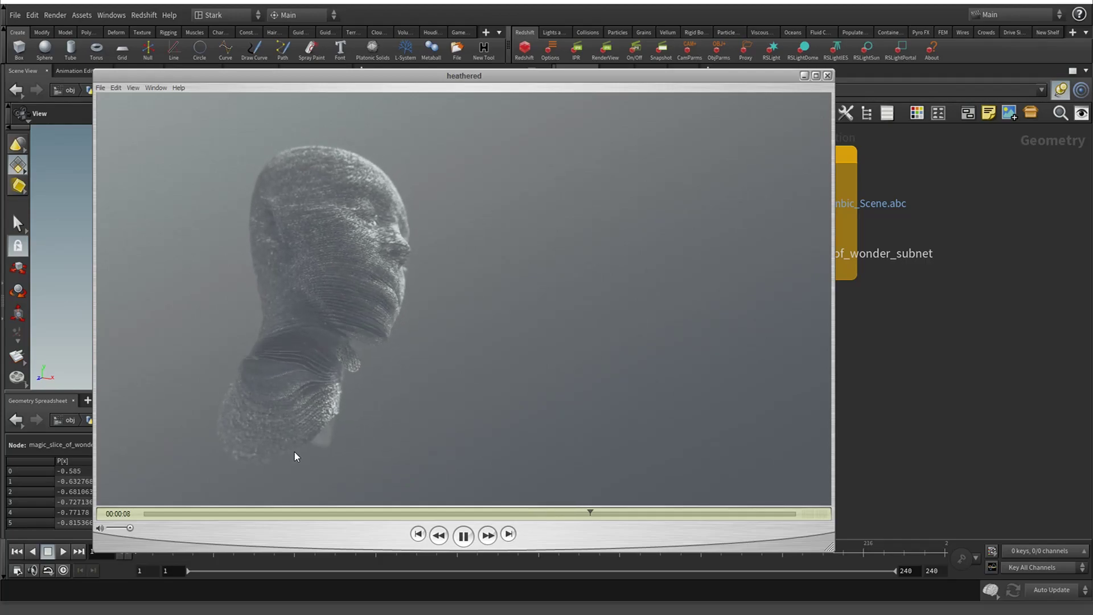
# Pause the heathered preview video and close its player
pyautogui.click(463, 536)
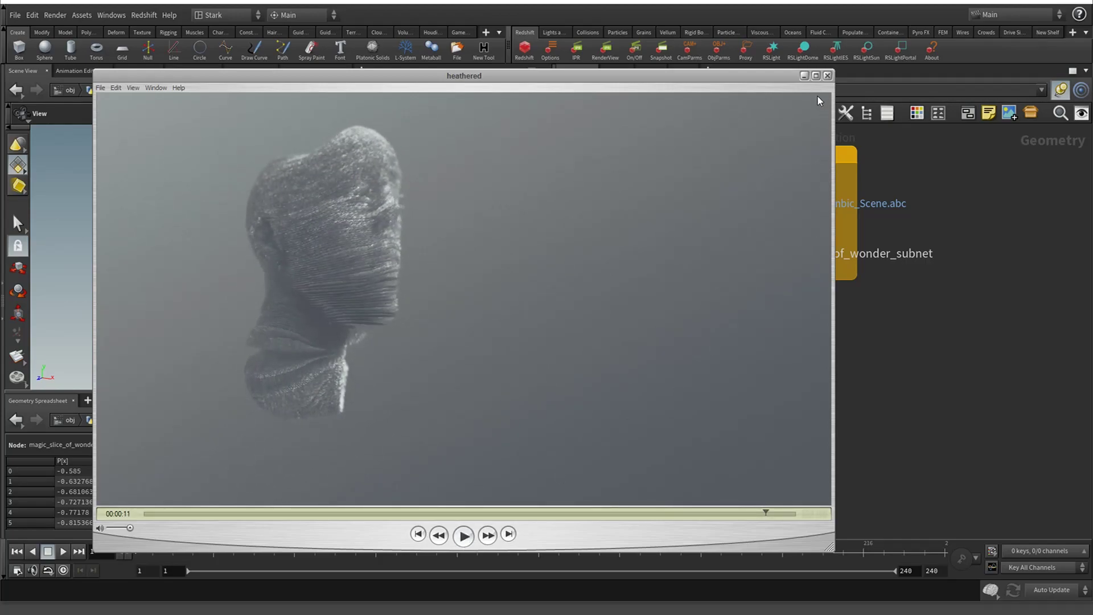
pyautogui.click(828, 75)
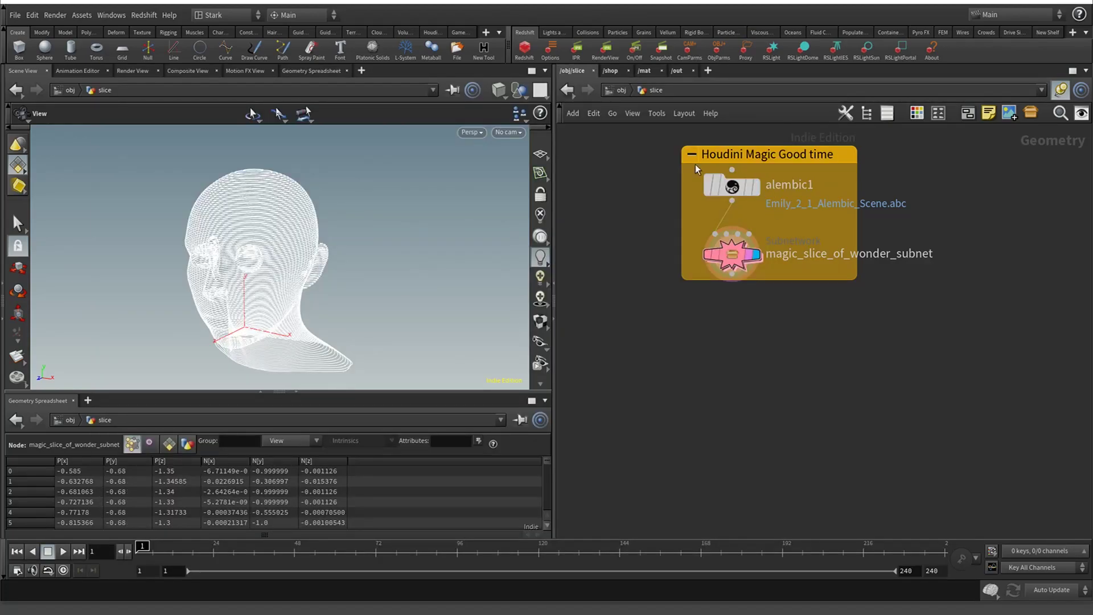
# Display the alembic1 source geometry and switch the display back to magic_slice_of_wonder_subnet
pyautogui.moveTo(744, 190)
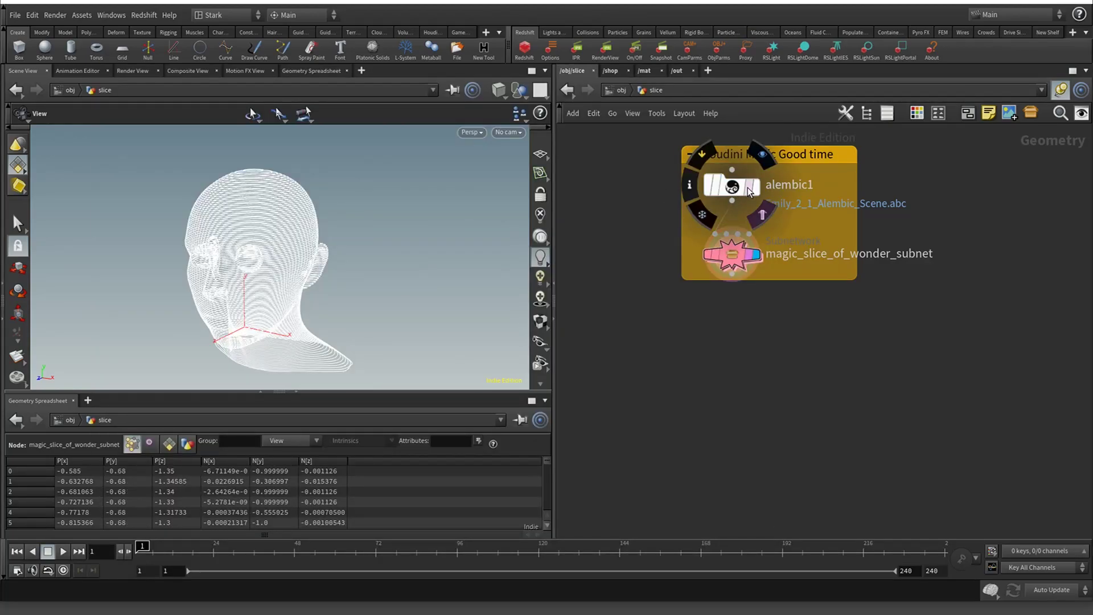
pyautogui.click(749, 189)
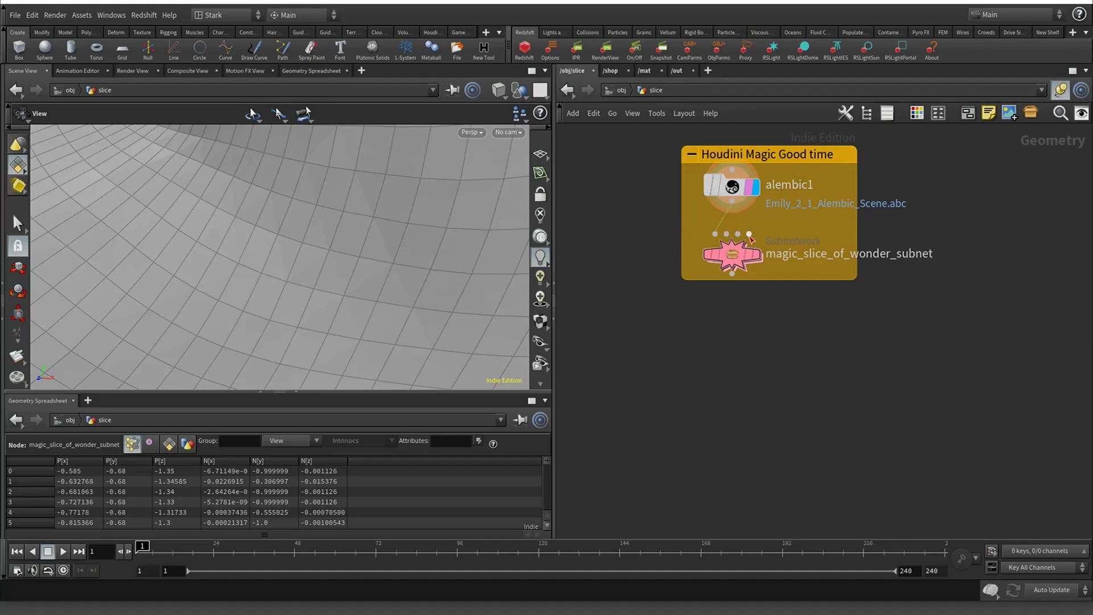
pyautogui.click(742, 254)
# Look inside magic_slice_of_wonder_subnet and its nested subnet1 network, and return to the outer subnet's level
pyautogui.doubleClick(741, 254)
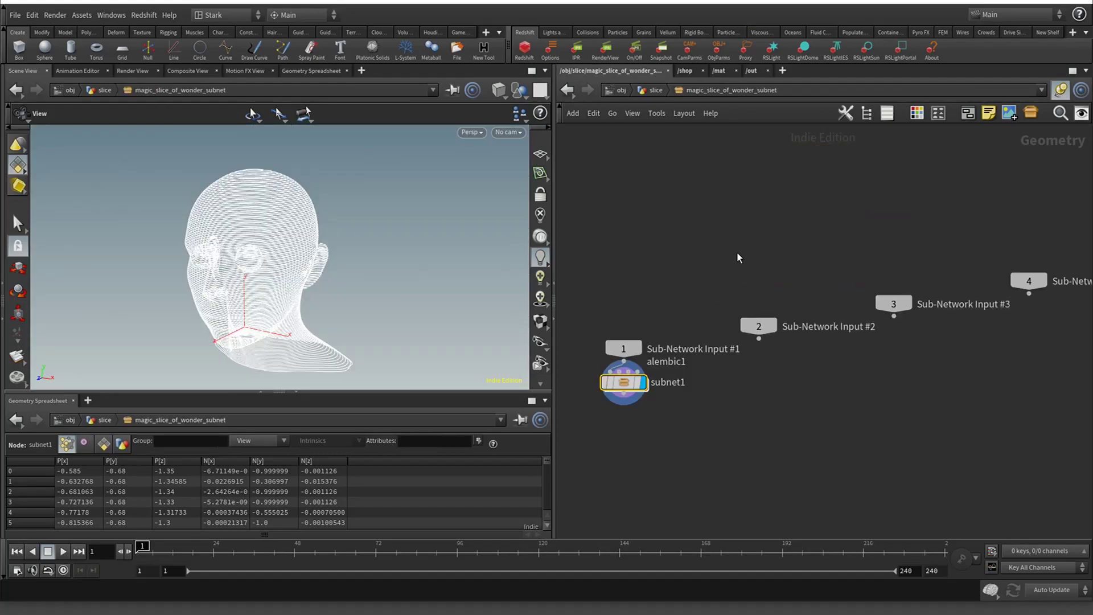
pyautogui.scroll(-2, 714, 422)
pyautogui.scroll(2, 630, 389)
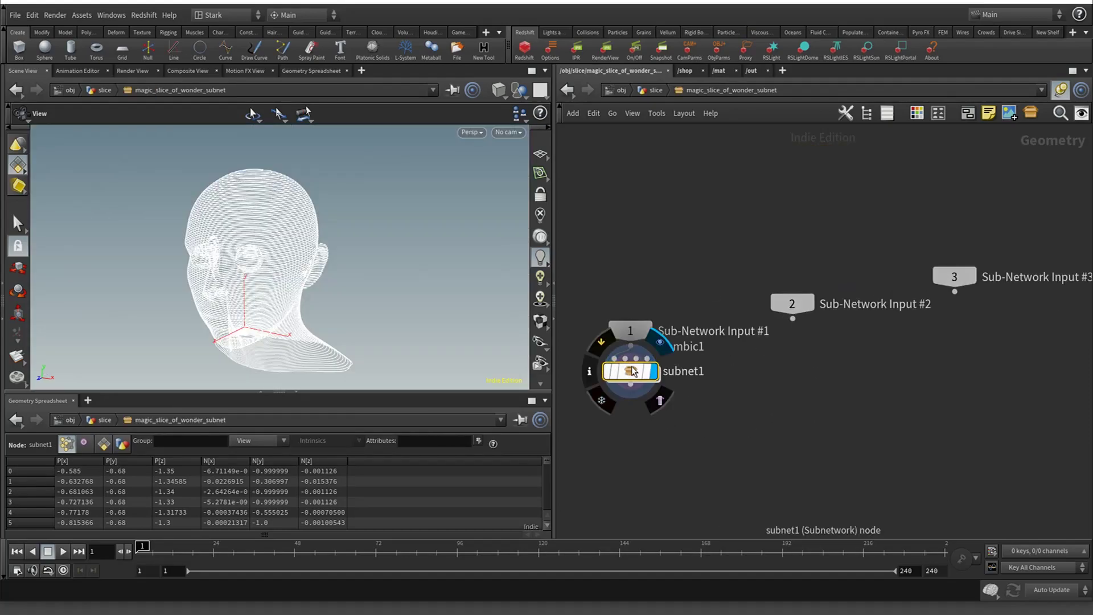
pyautogui.doubleClick(630, 389)
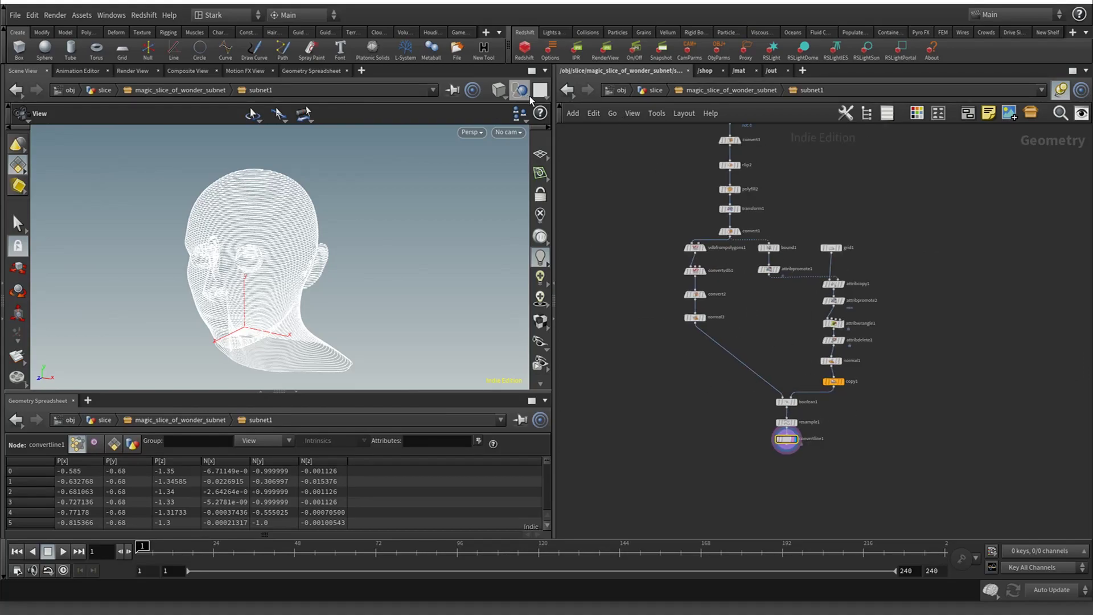
pyautogui.click(567, 94)
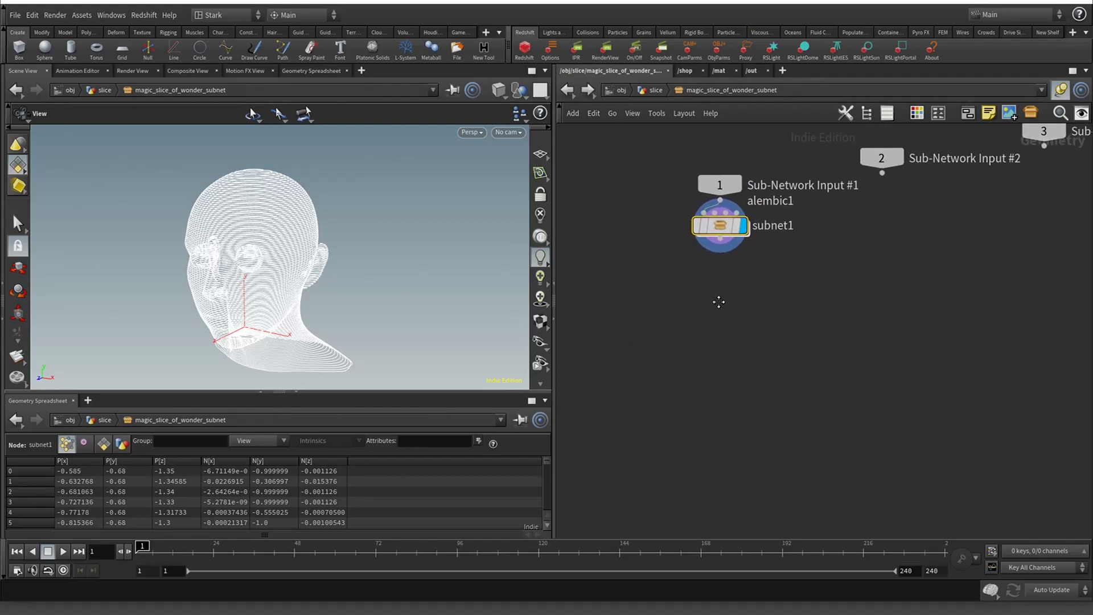
# Add an Assemble node, wire it to the output of subnet1 and display it
pyautogui.press('Tab')
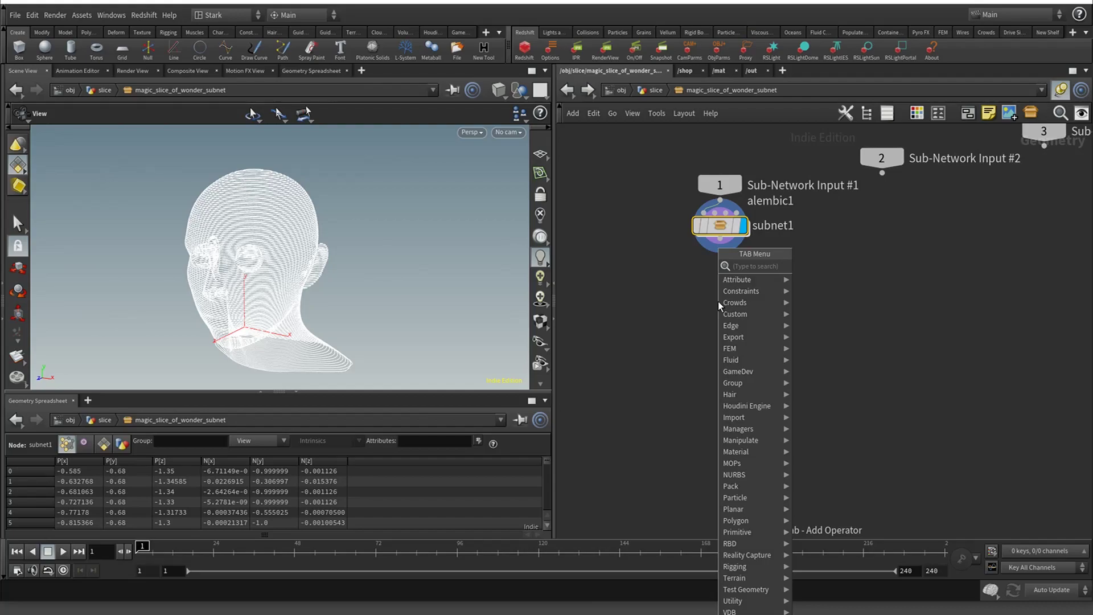
pyautogui.write('assemble')
pyautogui.press('Return')
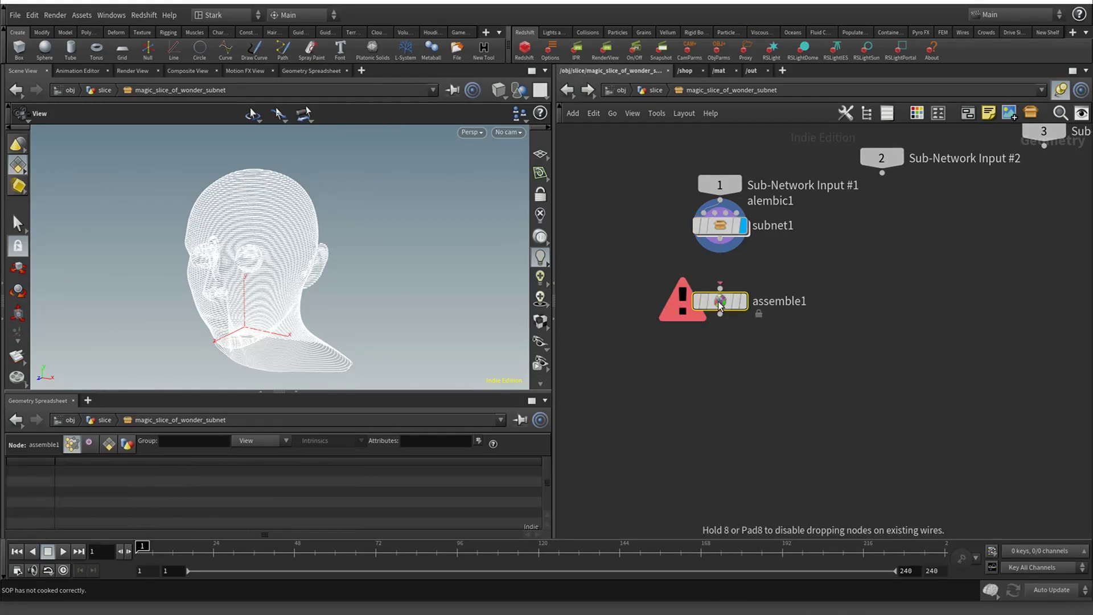
pyautogui.moveTo(720, 283); pyautogui.dragTo(717, 251)
pyautogui.click(743, 301)
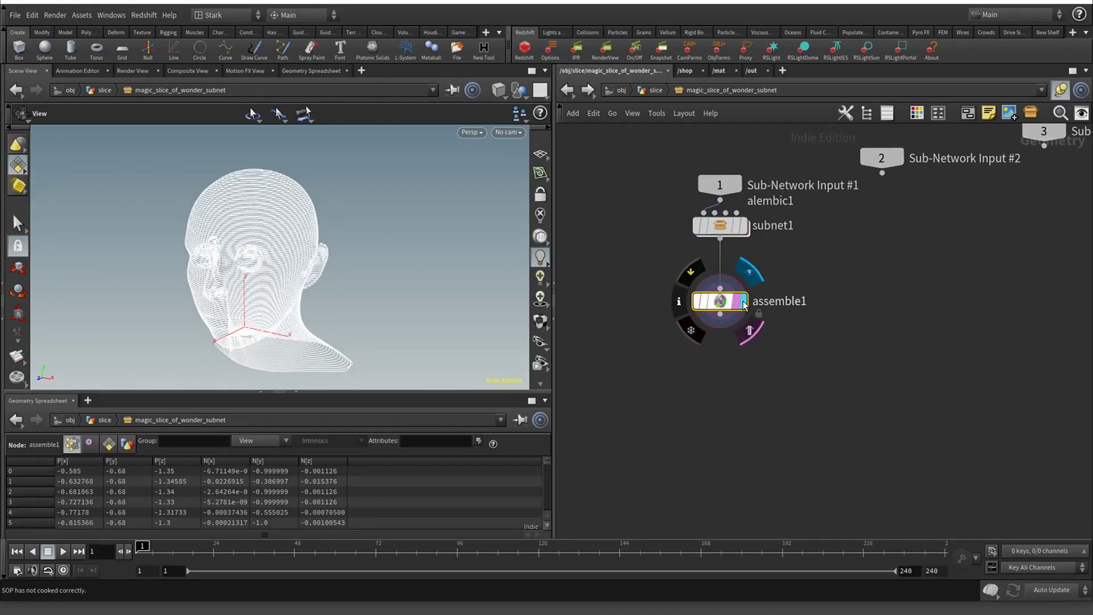
# On assemble1, enable Create Packed Geometry, disable Connect Inside Edges, and set Transfer Attributes and Transfer Groups to *
pyautogui.moveTo(722, 302); pyautogui.dragTo(722, 281)
pyautogui.press('p')
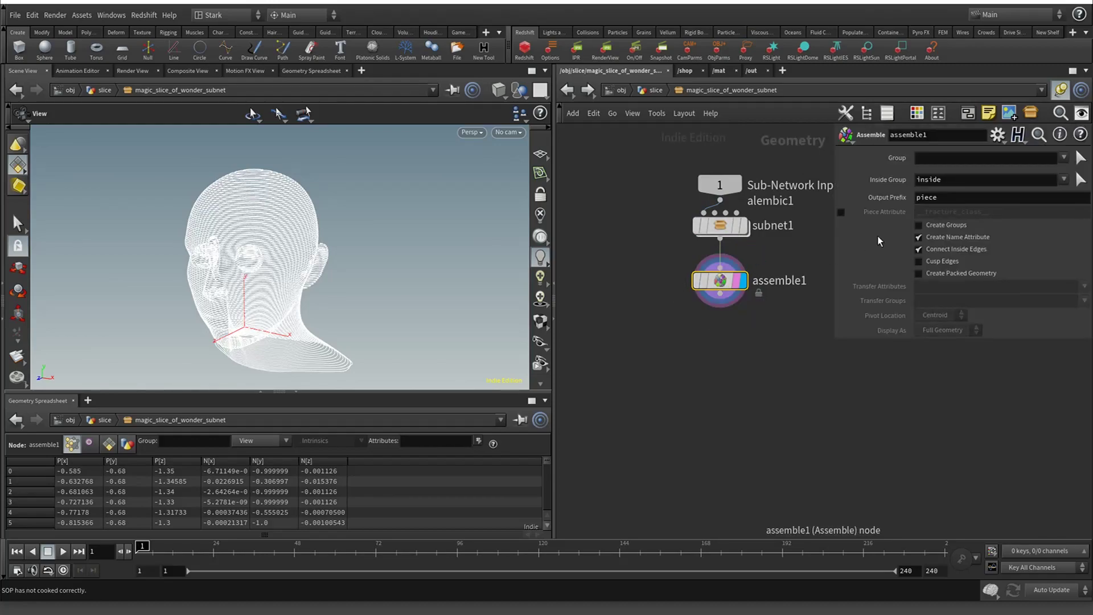
pyautogui.click(947, 275)
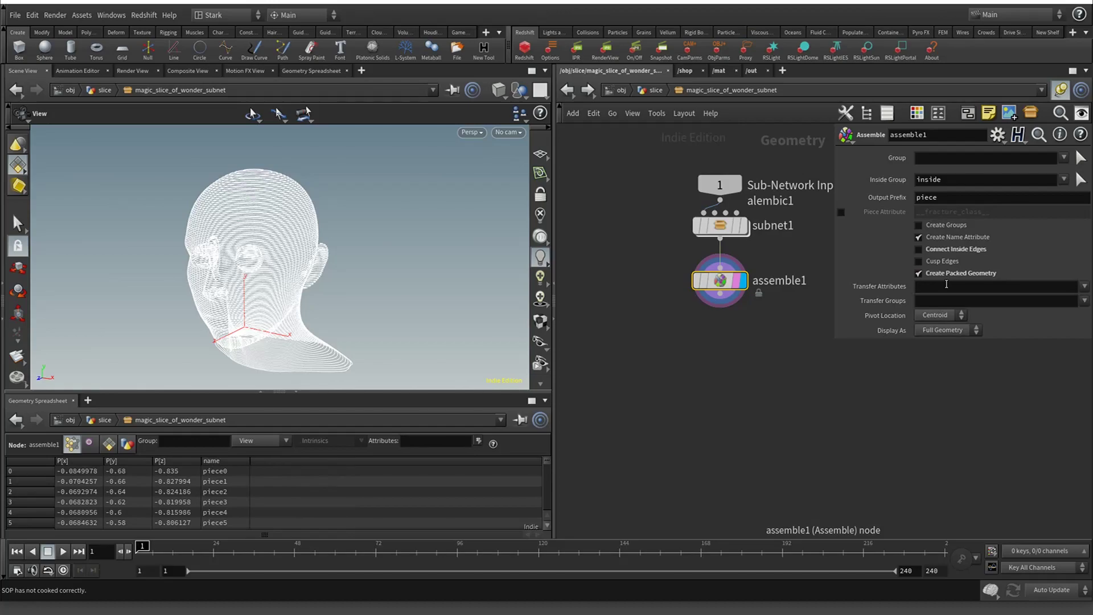
pyautogui.click(946, 284)
pyautogui.write('*')
pyautogui.press('Tab')
pyautogui.write('*')
# Move assemble1 out of the subnet into the slice network, wired below magic_slice_of_wonder_subnet and displayed, and widen the network pane
pyautogui.moveTo(725, 380); pyautogui.dragTo(695, 371, button='middle')
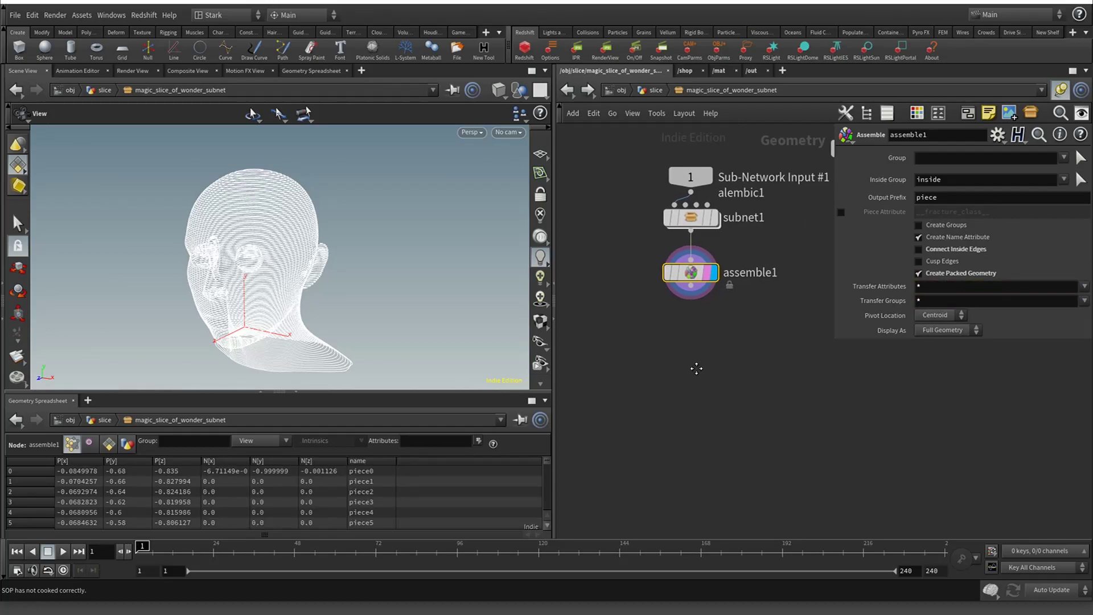
pyautogui.press('Tab')
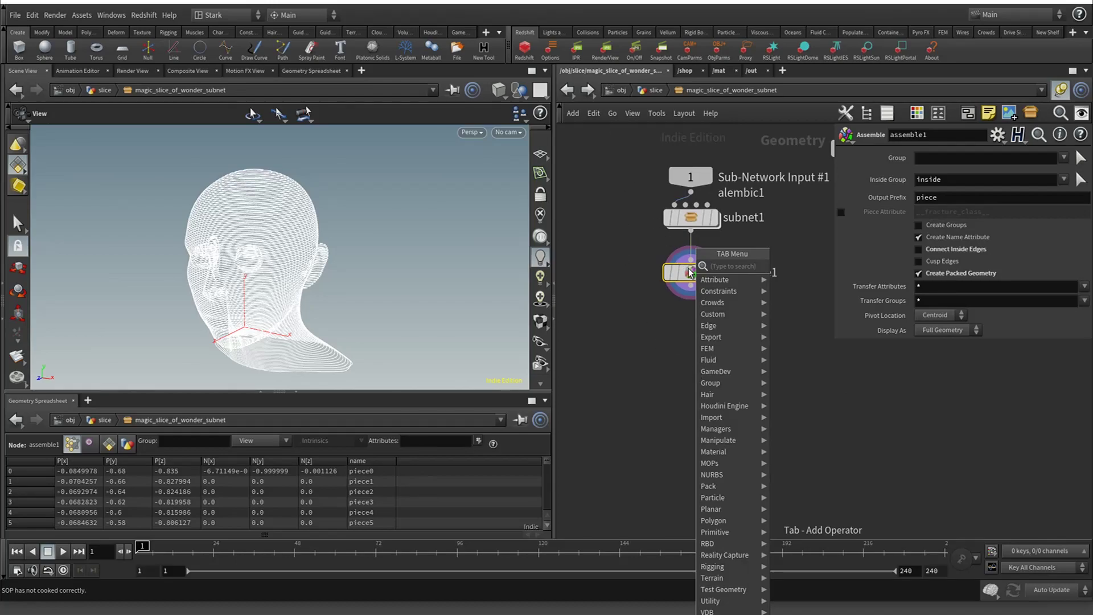
pyautogui.press('Escape')
pyautogui.hotkey('ctrl', 'x')
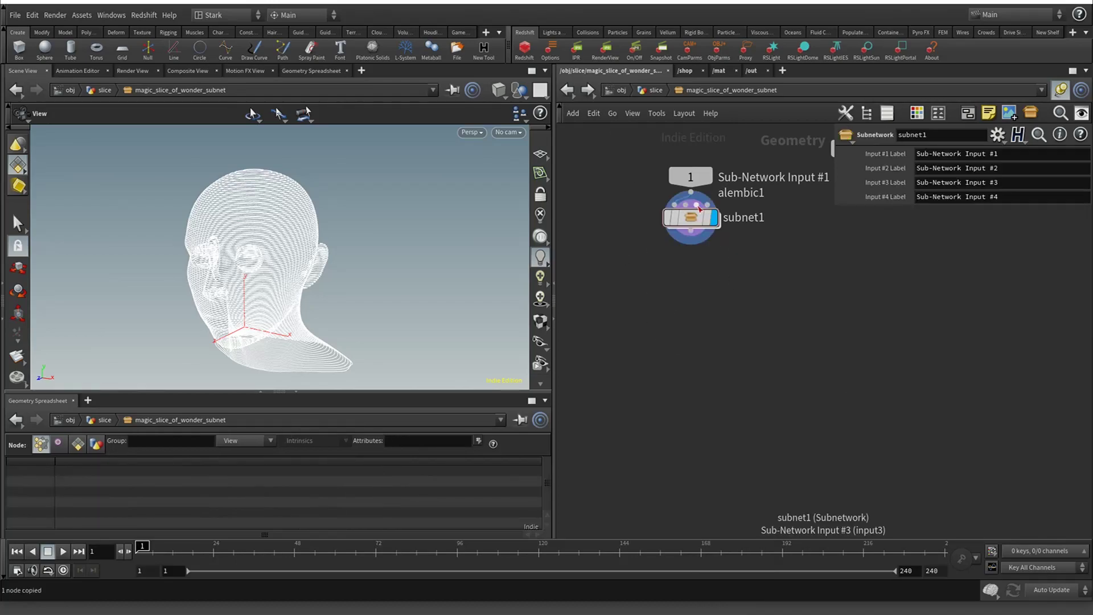
pyautogui.click(567, 90)
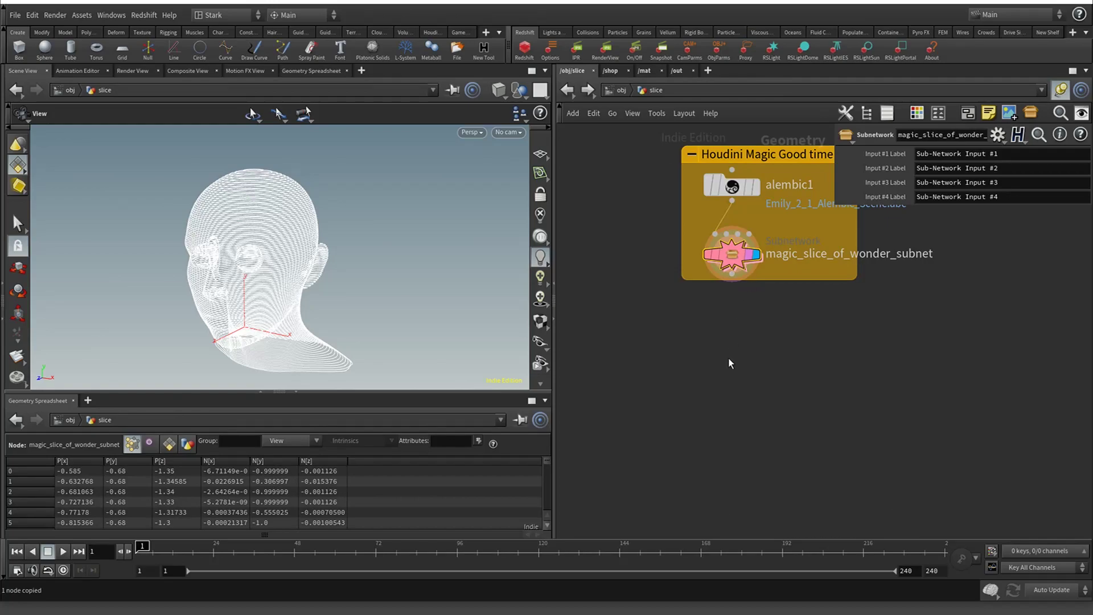
pyautogui.hotkey('ctrl', 'v')
pyautogui.moveTo(723, 374); pyautogui.dragTo(741, 342)
pyautogui.moveTo(802, 417); pyautogui.dragTo(726, 355, button='middle')
pyautogui.moveTo(553, 246); pyautogui.dragTo(415, 246)
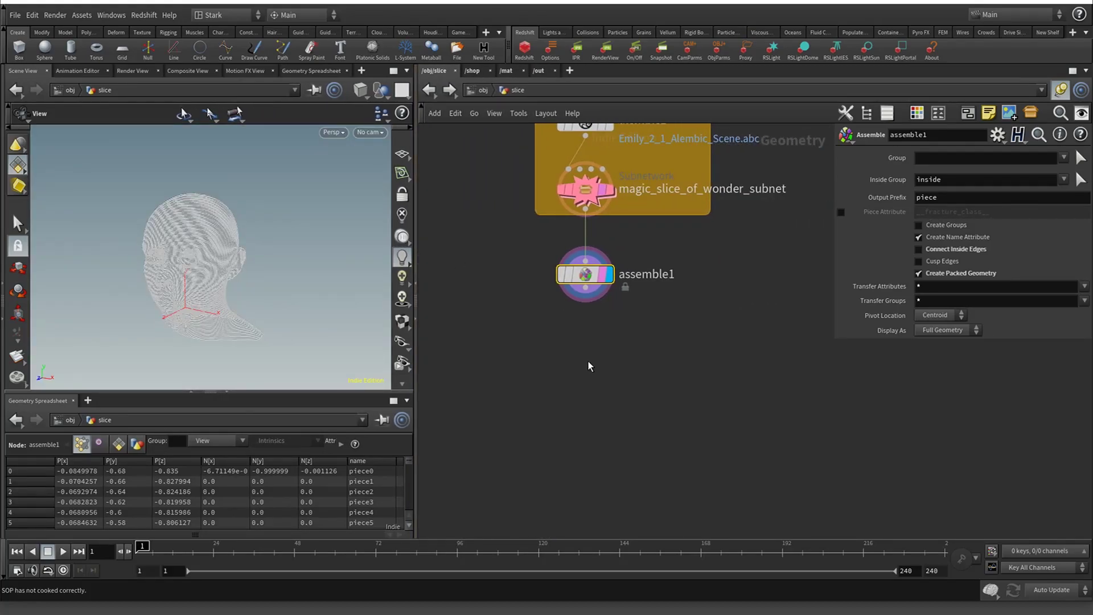
# Add a For-Each Named Primitive block below assemble1
pyautogui.press('Tab')
pyautogui.write('for')
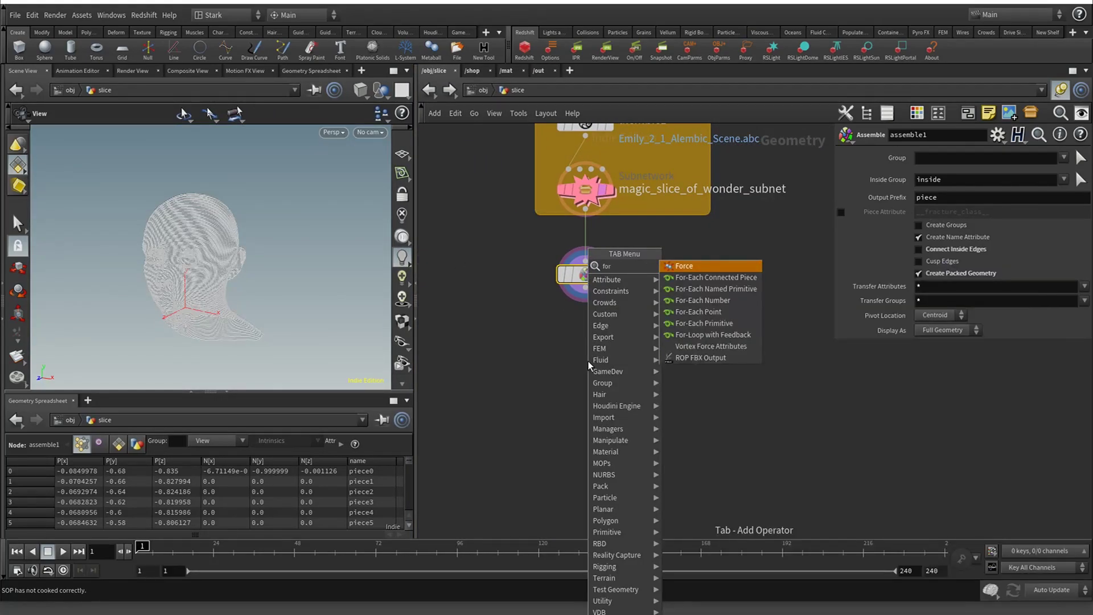
pyautogui.click(725, 291)
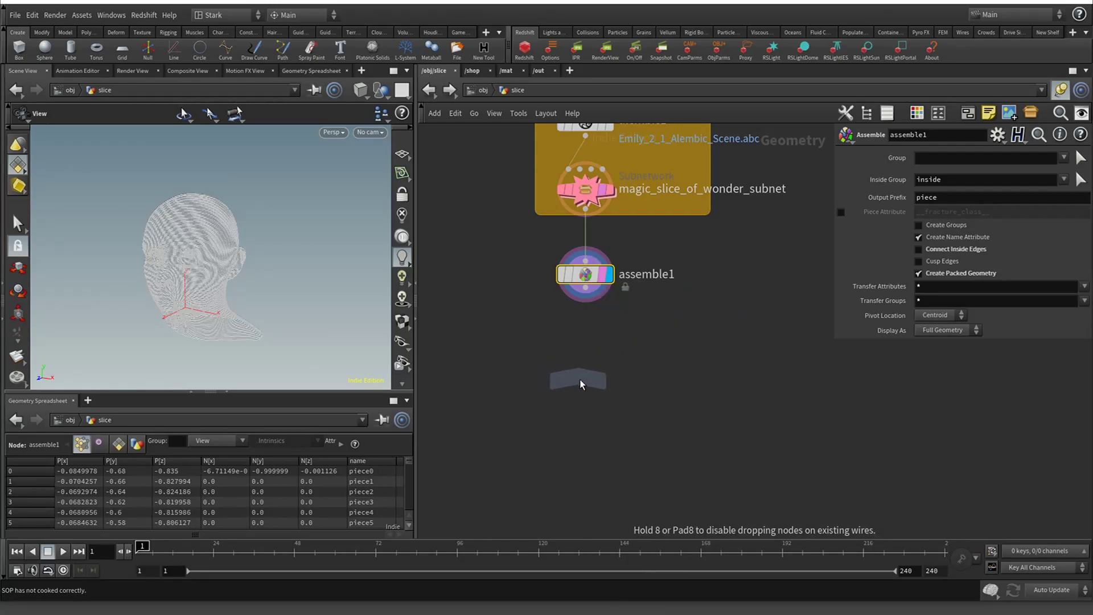
pyautogui.click(582, 380)
# Set the output prefix of assemble1 to sliver_
pyautogui.click(585, 275)
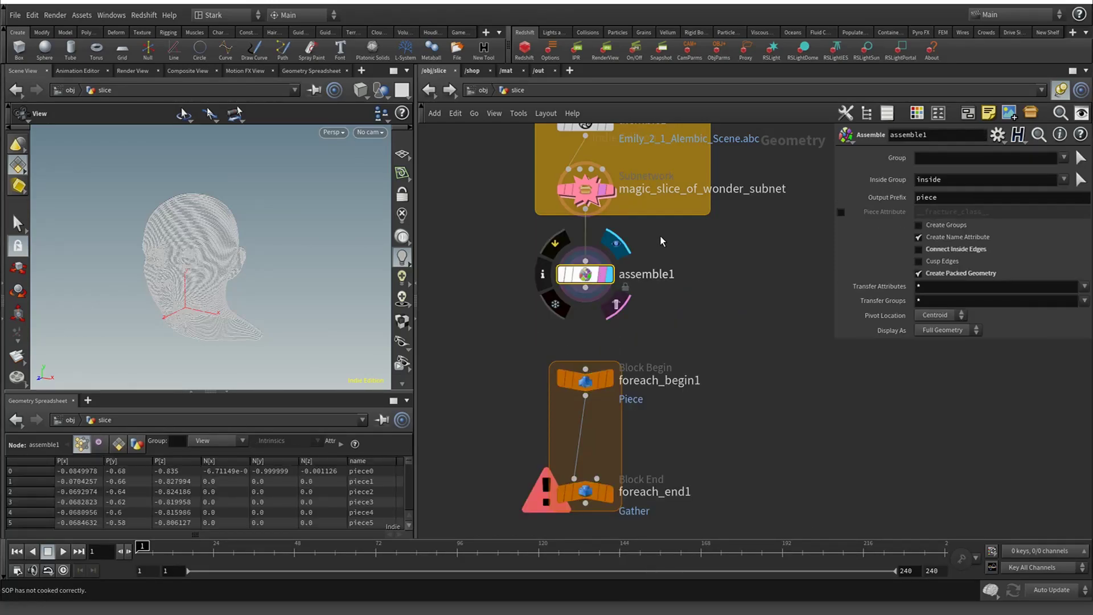
pyautogui.click(957, 200)
pyautogui.doubleClick(957, 200)
pyautogui.write('sliver_')
pyautogui.press('Return')
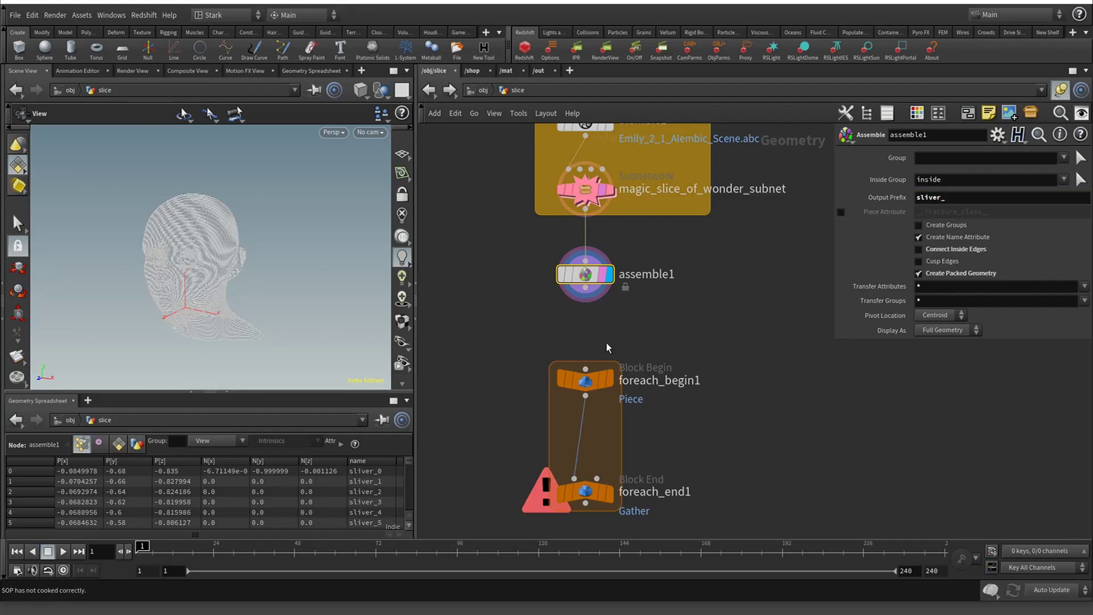
# Wire assemble1 into foreach_begin1, enable Single Pass on foreach_end1 and display it, and move the loop block closer to assemble1
pyautogui.click(585, 490)
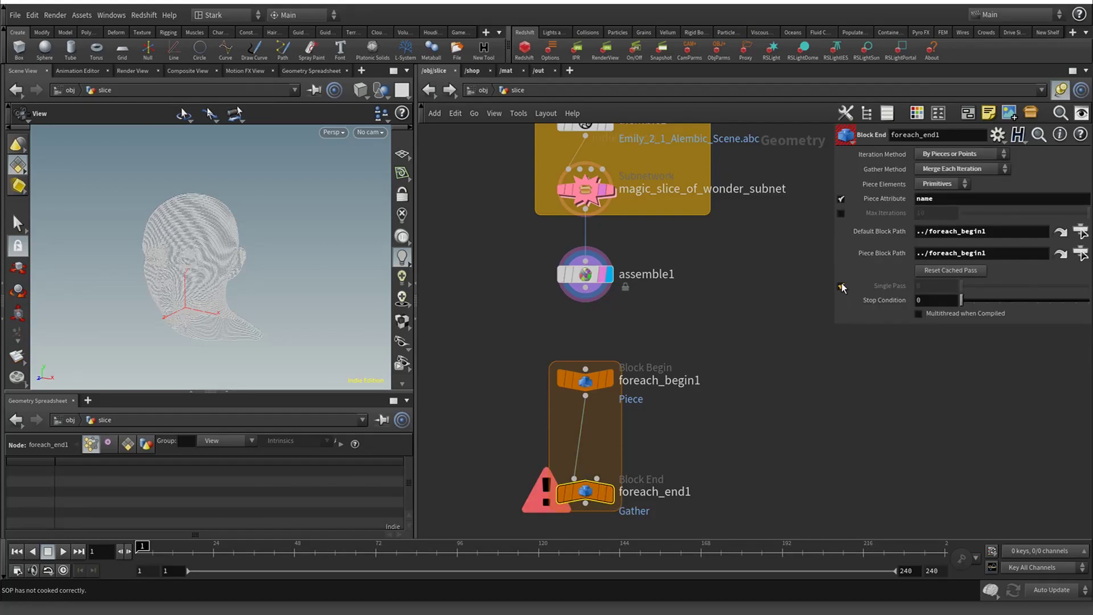
pyautogui.click(840, 286)
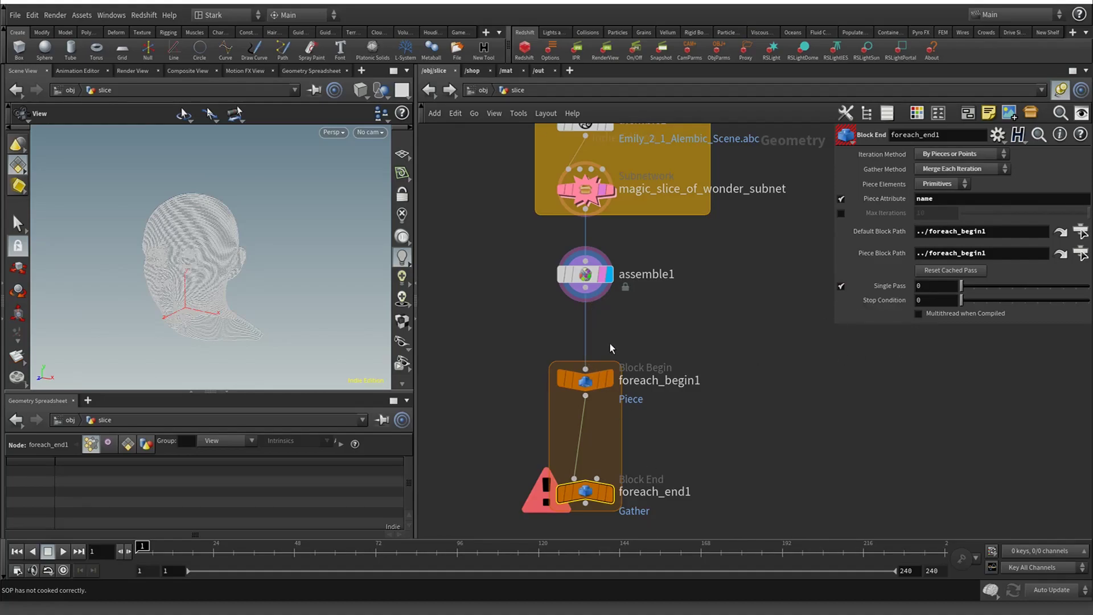
pyautogui.click(609, 491)
pyautogui.moveTo(697, 460); pyautogui.dragTo(712, 386, button='middle')
pyautogui.moveTo(526, 272); pyautogui.dragTo(648, 422)
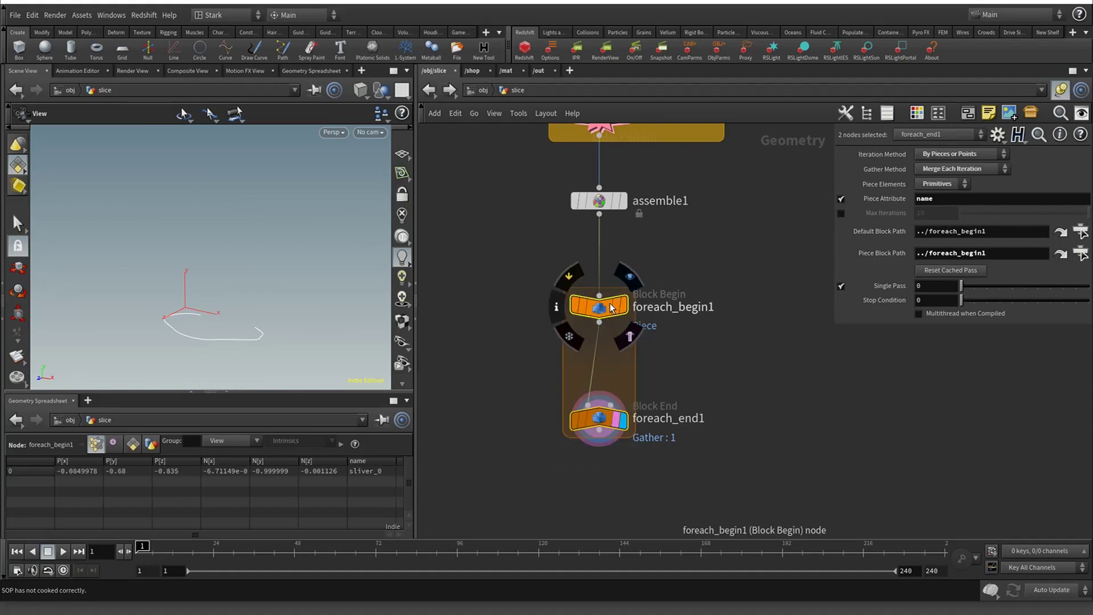
pyautogui.moveTo(611, 308); pyautogui.dragTo(611, 265)
pyautogui.click(497, 320)
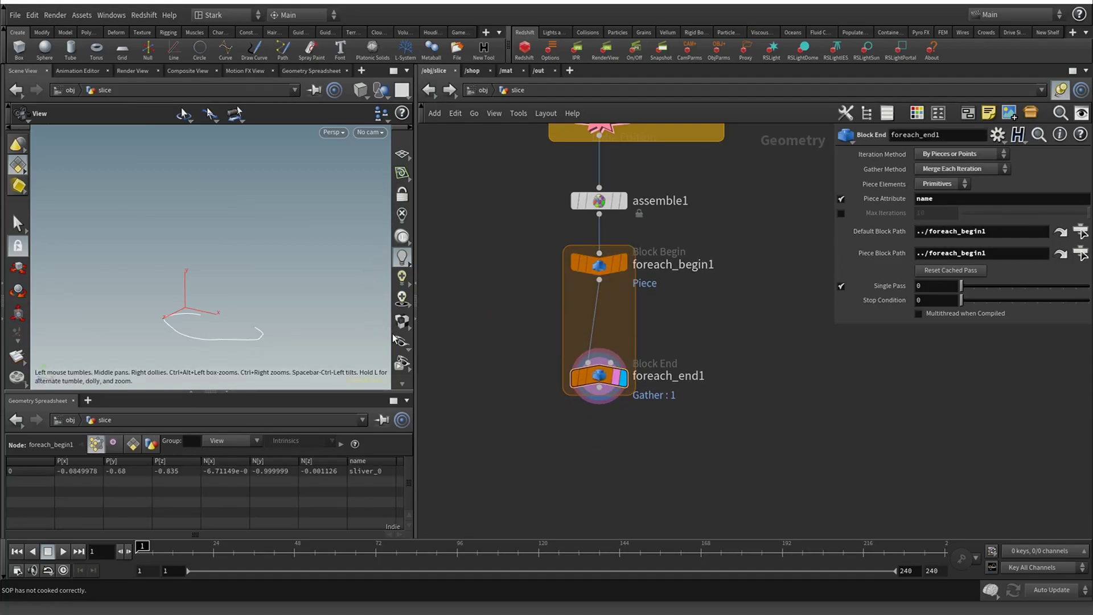
# Insert an Unpack node between foreach_begin1 and foreach_end1, display it, and leave point display off in the viewport
pyautogui.scroll(-3, 401, 341)
pyautogui.moveTo(278, 319); pyautogui.dragTo(200, 315)
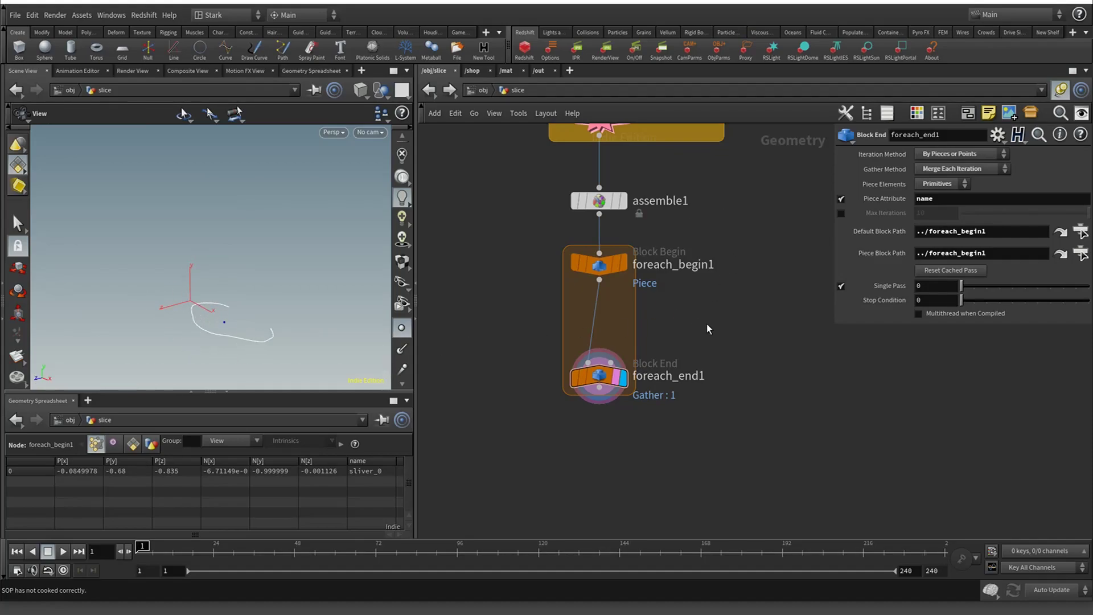
pyautogui.press('Tab')
pyautogui.write('unpack')
pyautogui.press('Return')
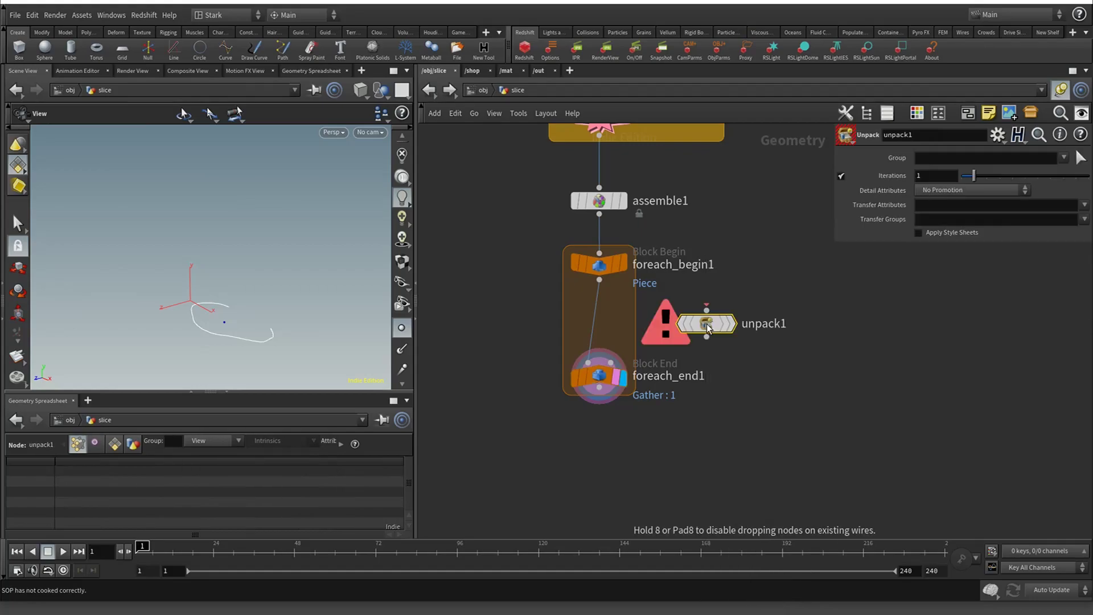
pyautogui.click(605, 306)
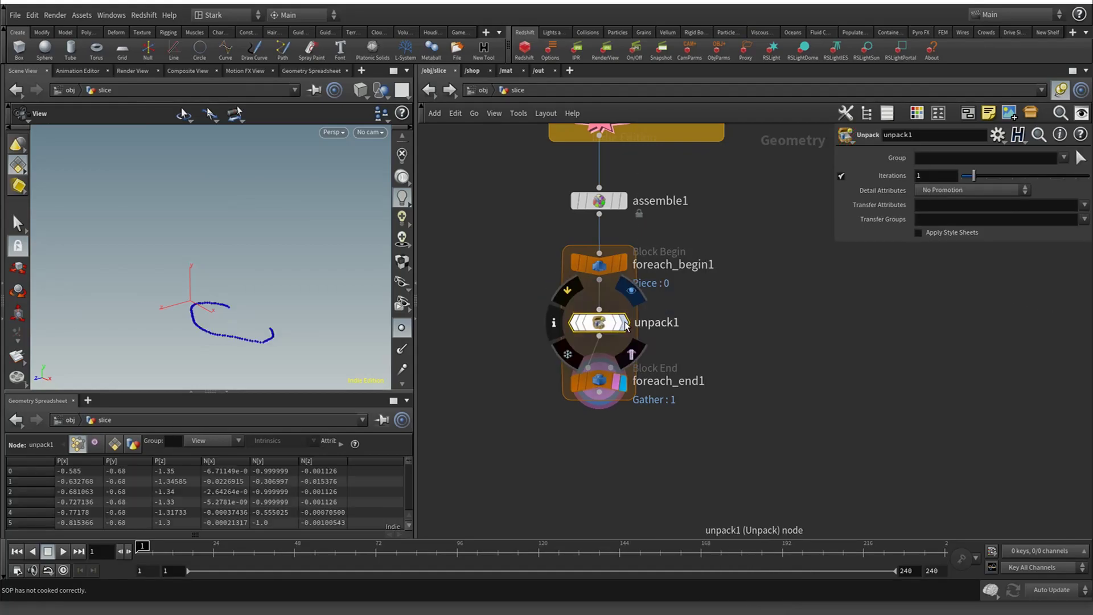
pyautogui.click(625, 323)
pyautogui.click(400, 329)
# Move foreach_end1 further down to make room for more nodes below unpack1
pyautogui.moveTo(599, 383); pyautogui.dragTo(601, 496)
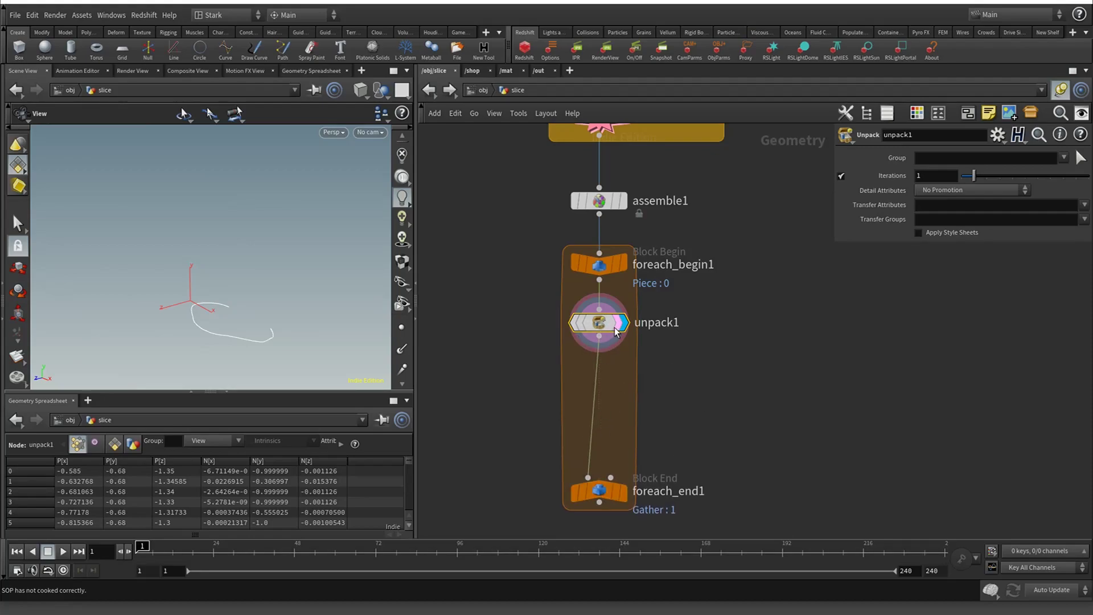
pyautogui.moveTo(719, 398); pyautogui.dragTo(734, 259, button='middle')
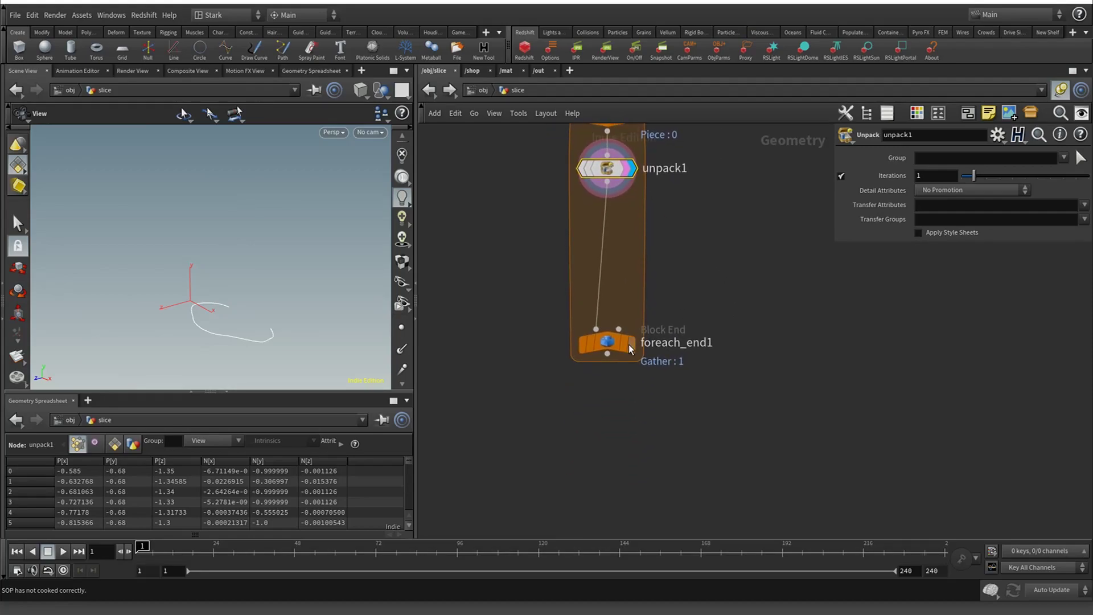
pyautogui.moveTo(627, 344); pyautogui.dragTo(605, 383)
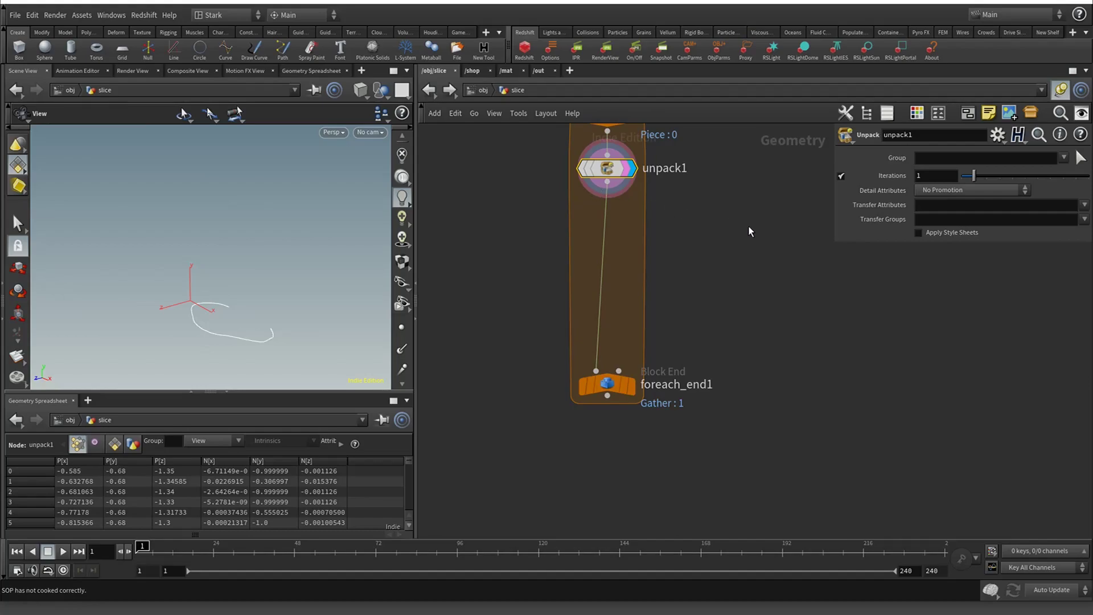
# Insert a PolyFill node between unpack1 and foreach_end1 and set its fill mode to Single Polygon
pyautogui.press('Tab')
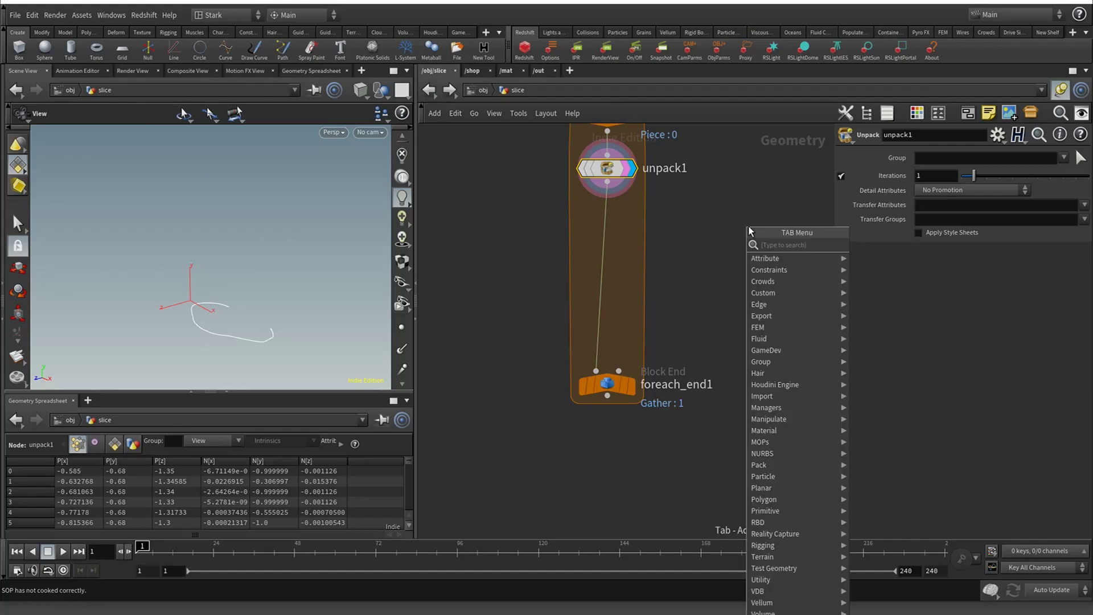
pyautogui.write('pack')
pyautogui.press('Return')
pyautogui.click(749, 226)
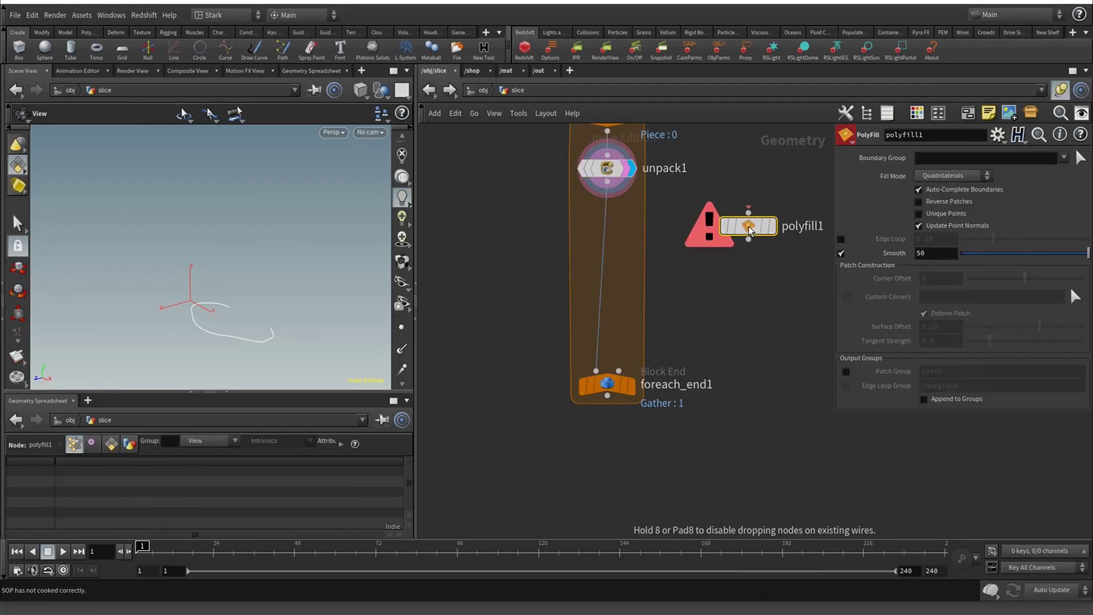
pyautogui.moveTo(748, 228); pyautogui.dragTo(611, 223)
pyautogui.click(631, 221)
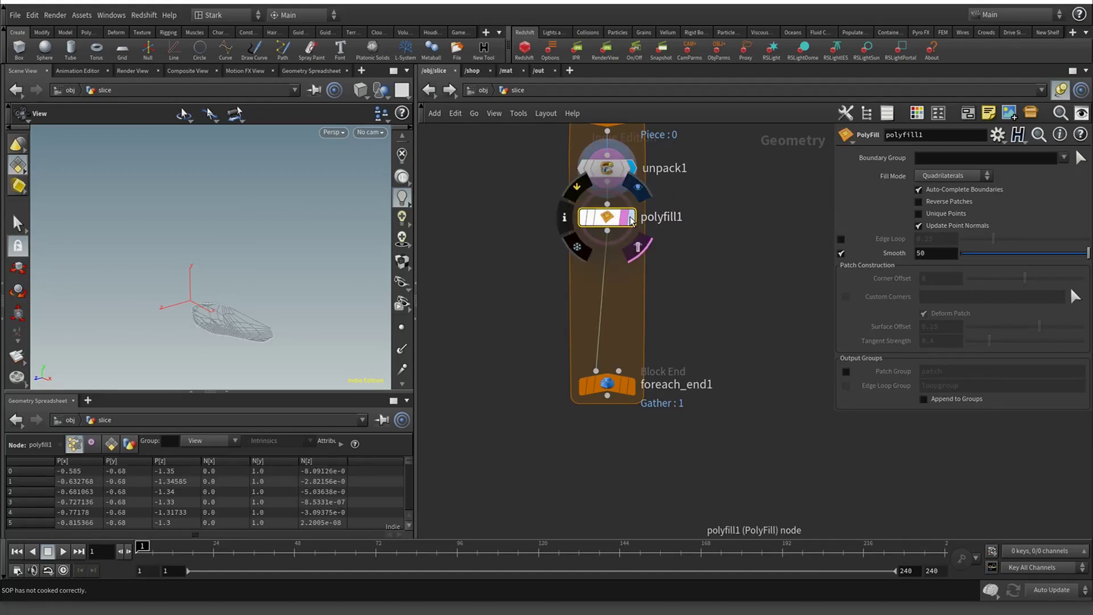
pyautogui.click(943, 177)
pyautogui.click(968, 190)
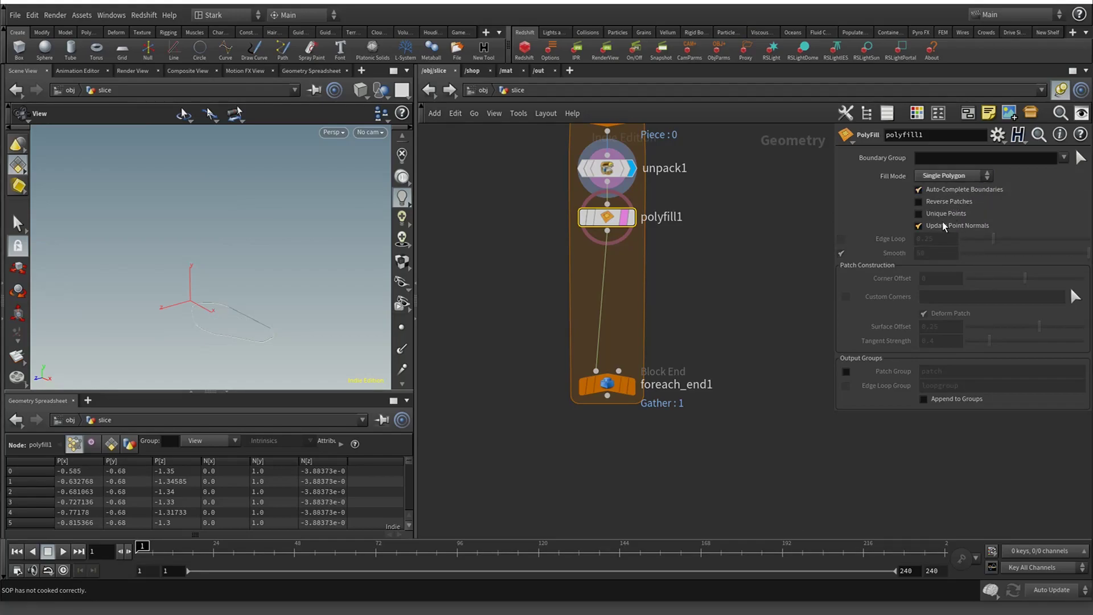
# Turn off Update Point Normals on polyfill1, display the node, and check the filled slice with point display briefly on
pyautogui.click(943, 226)
pyautogui.click(629, 216)
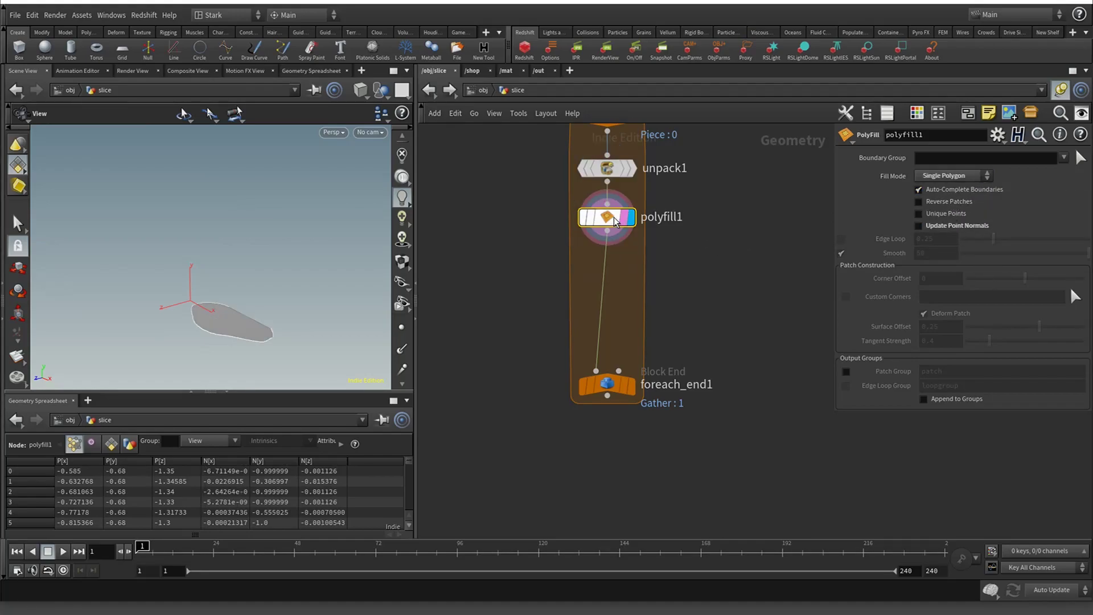
pyautogui.moveTo(242, 319); pyautogui.dragTo(151, 336)
pyautogui.click(401, 330)
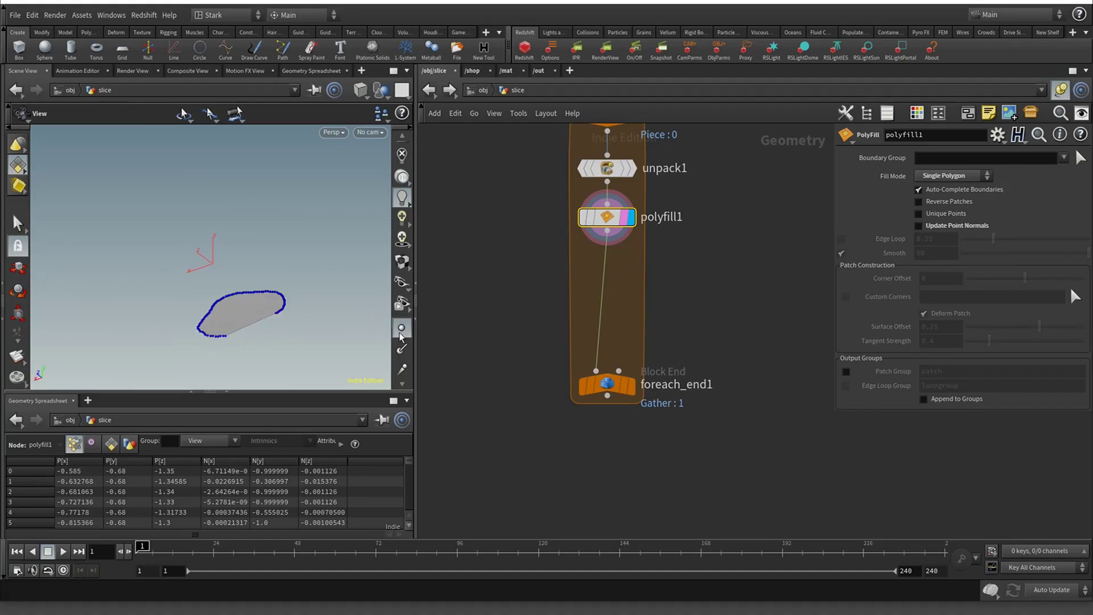
pyautogui.click(401, 328)
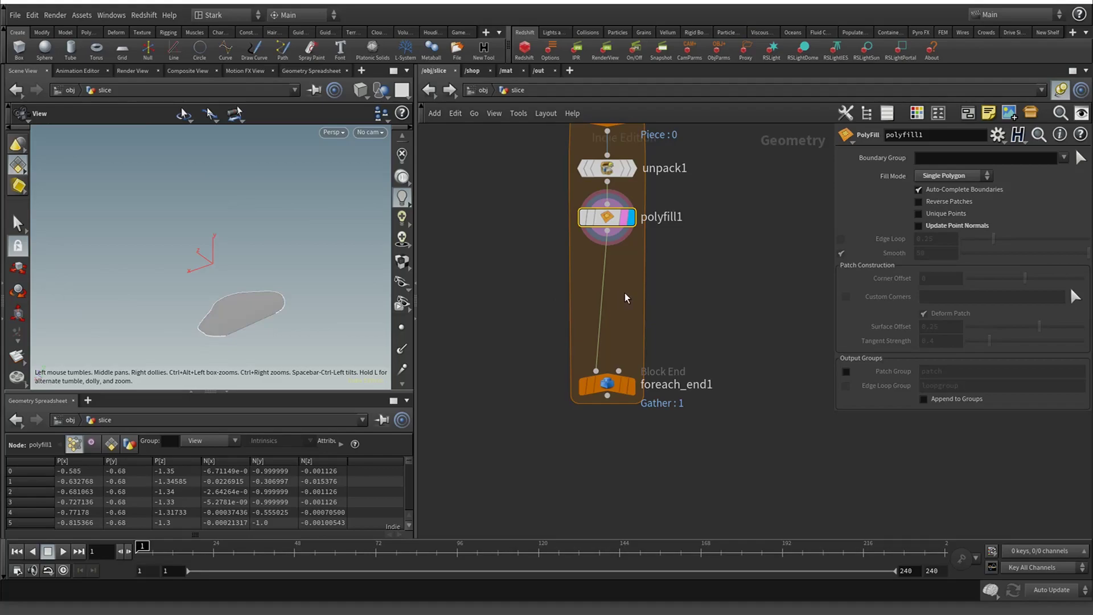
# Insert a Resample node between polyfill1 and foreach_end1, enable Resample by Polygon Edge, and set its length to .025
pyautogui.press('Tab')
pyautogui.write('resample')
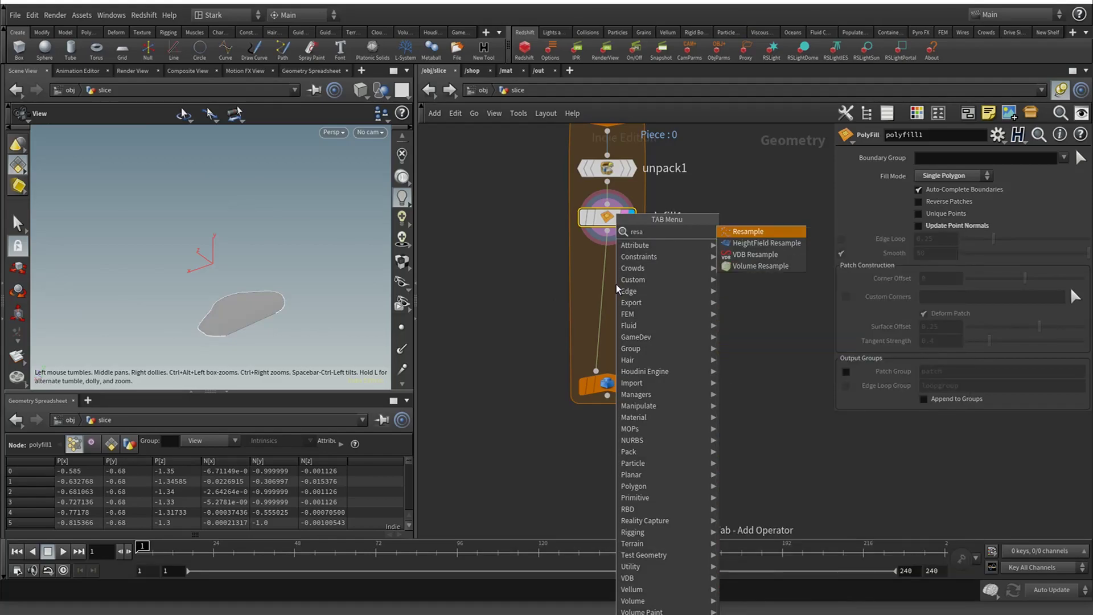
pyautogui.press('Return')
pyautogui.click(609, 277)
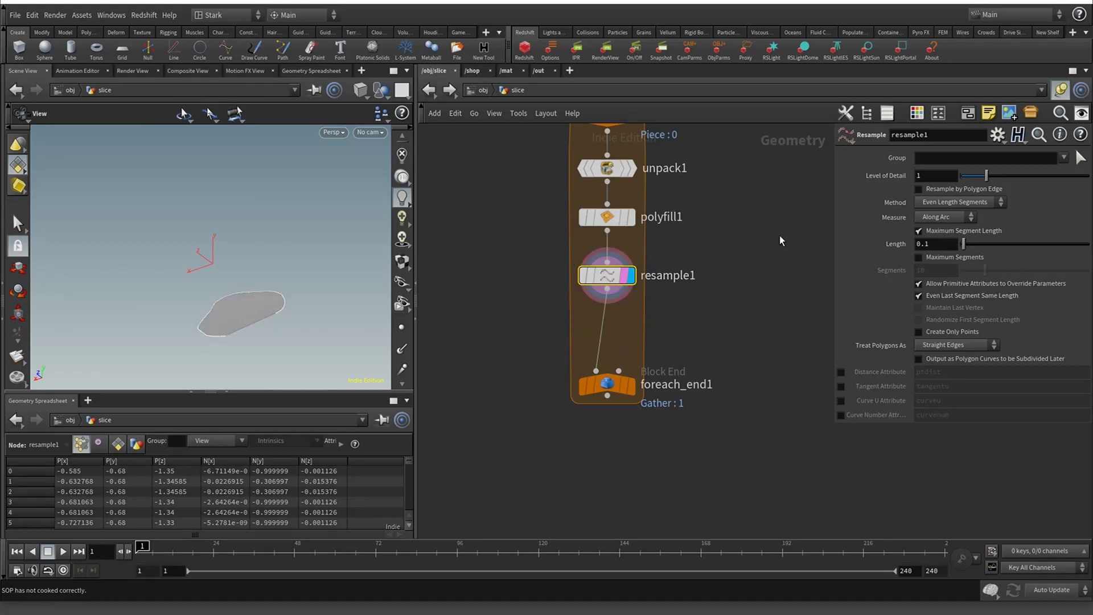
pyautogui.click(942, 191)
pyautogui.click(946, 245)
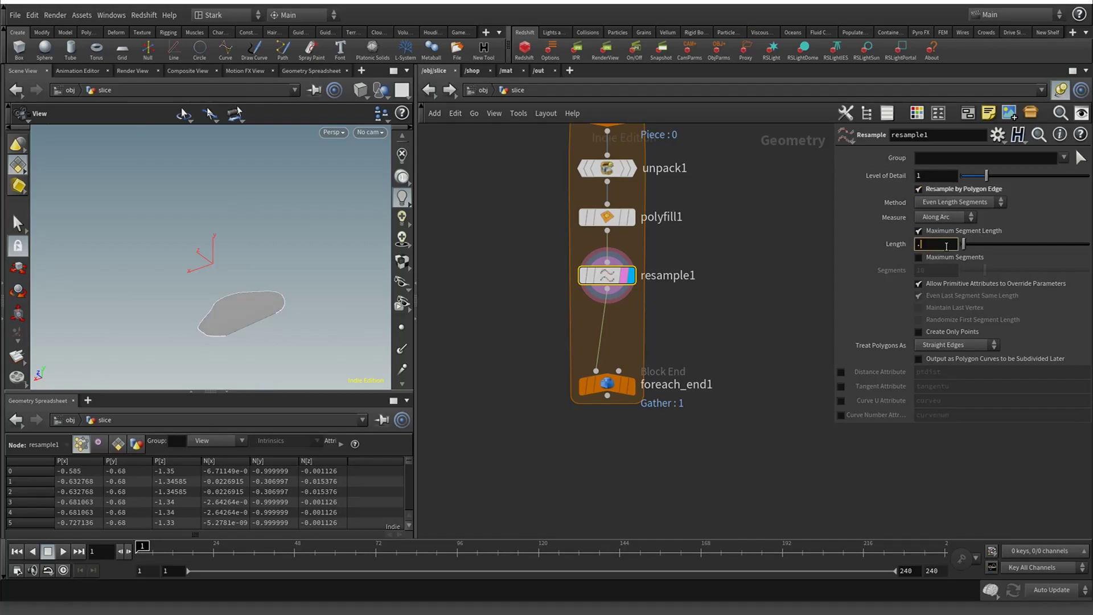
pyautogui.write('.025')
pyautogui.press('Return')
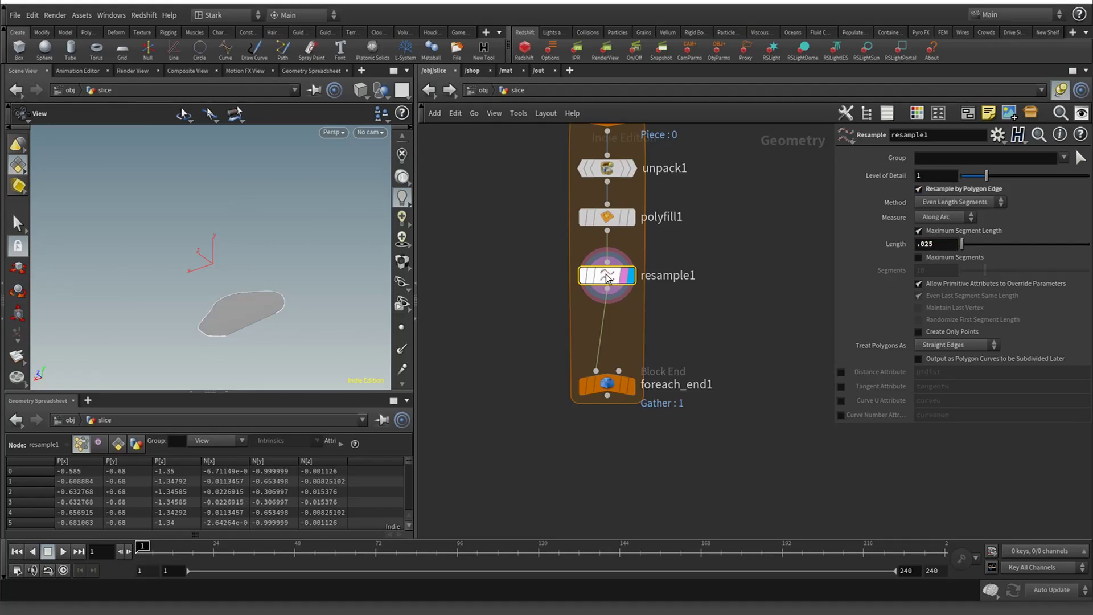
# Set the Single Pass value of foreach_end1 to 1 and display that node
pyautogui.click(623, 387)
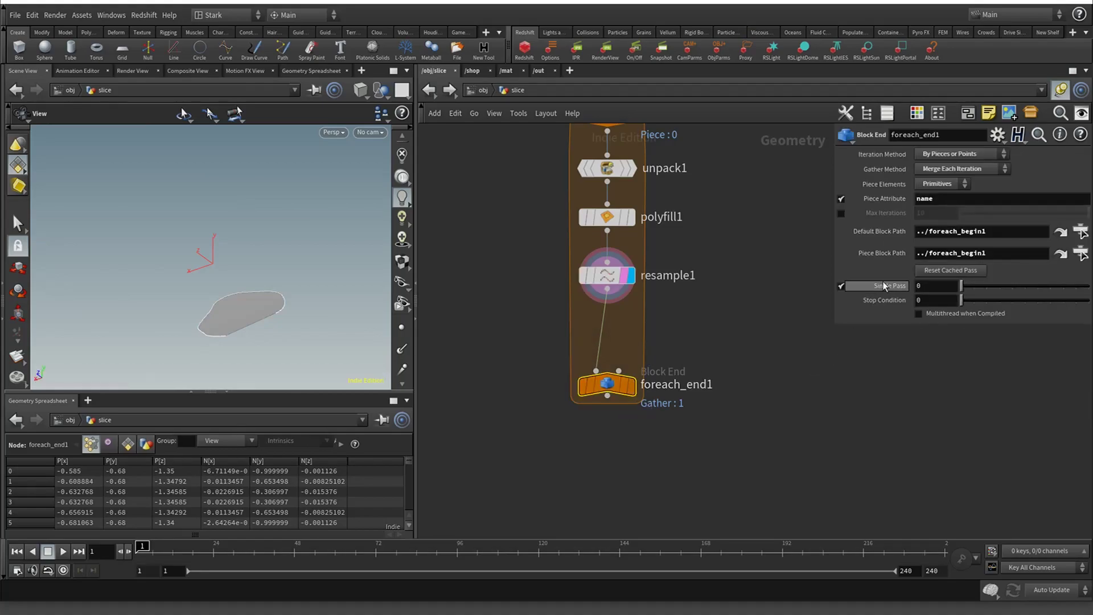
pyautogui.click(928, 282)
pyautogui.write('1')
pyautogui.press('Return')
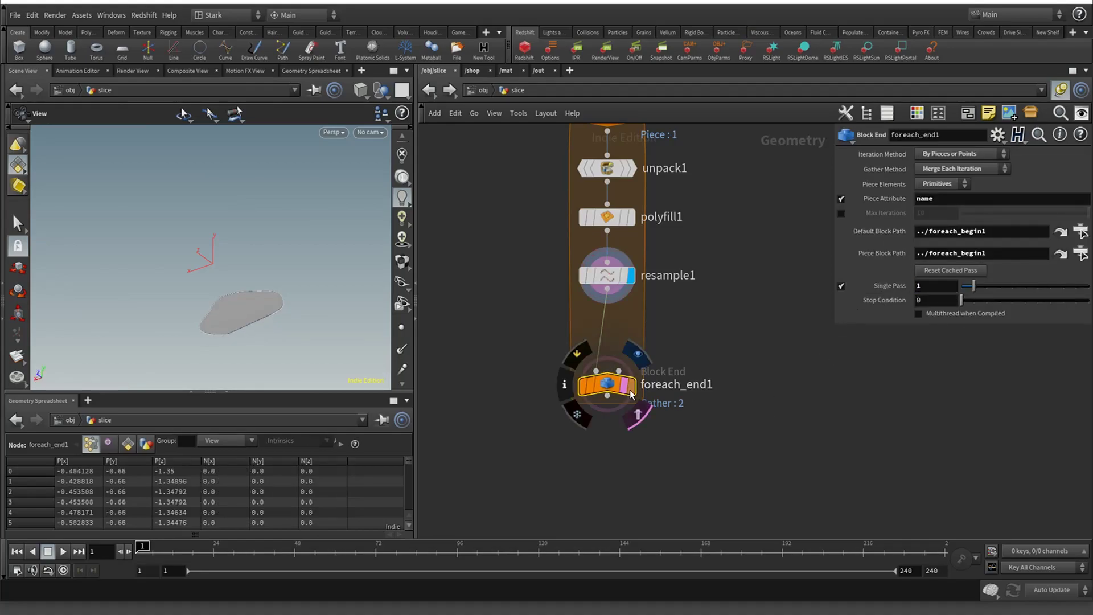
pyautogui.click(630, 385)
# Set the viewport shading mode to Flat Shaded and view the slice from another angle
pyautogui.click(382, 92)
pyautogui.click(387, 129)
pyautogui.click(361, 91)
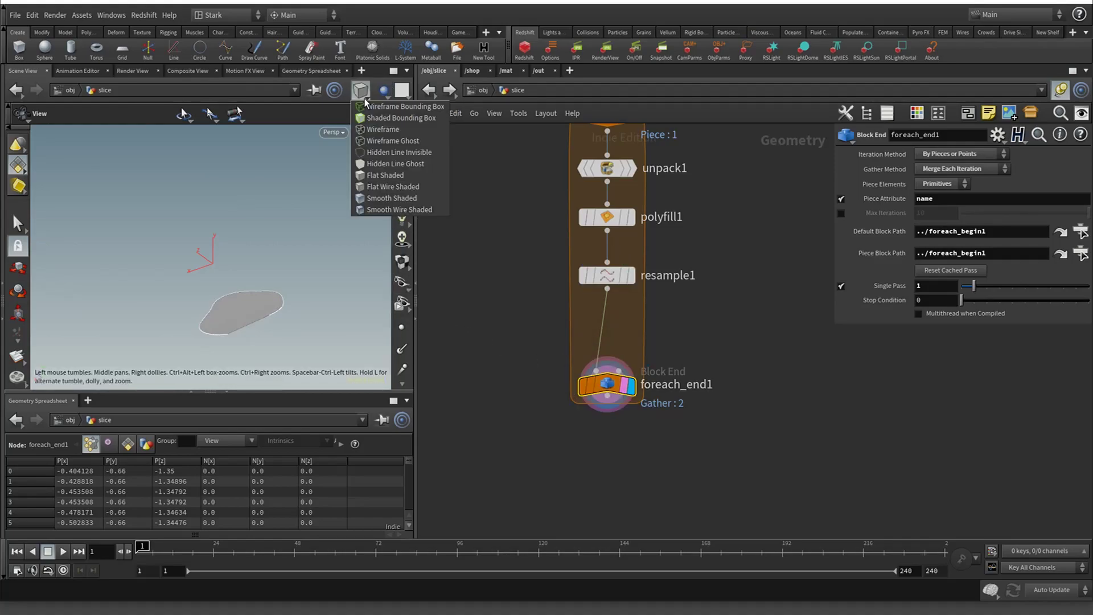
pyautogui.click(404, 176)
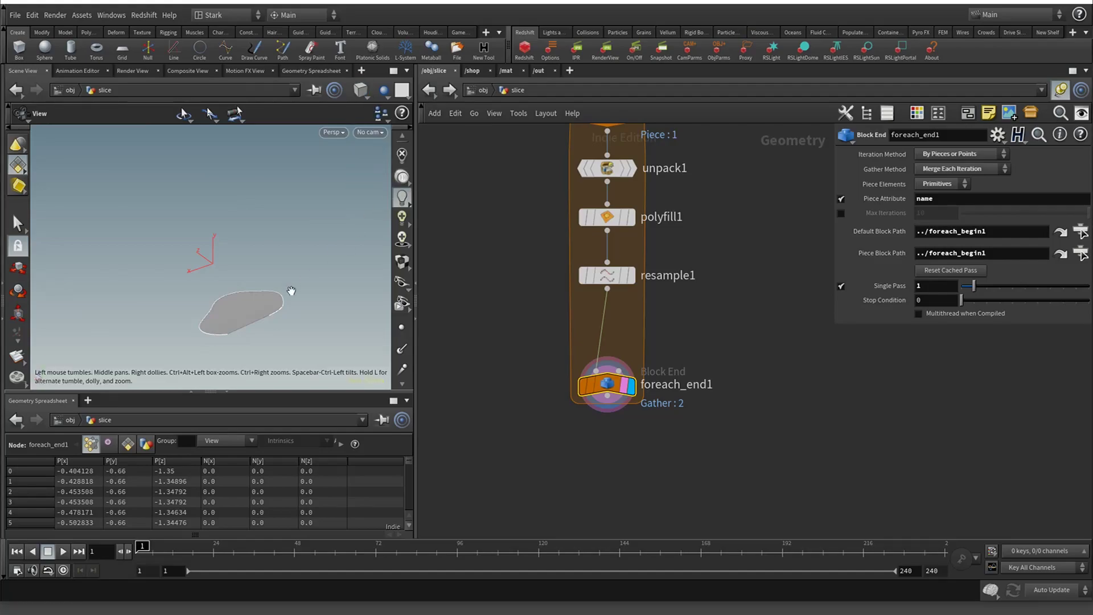
pyautogui.moveTo(286, 292)
pyautogui.mouseDown()
pyautogui.moveTo(299, 318)
pyautogui.moveTo(319, 313)
pyautogui.mouseUp()
# Move resample1 closer to polyfill1, display it, and show the points in the viewport
pyautogui.click(604, 275)
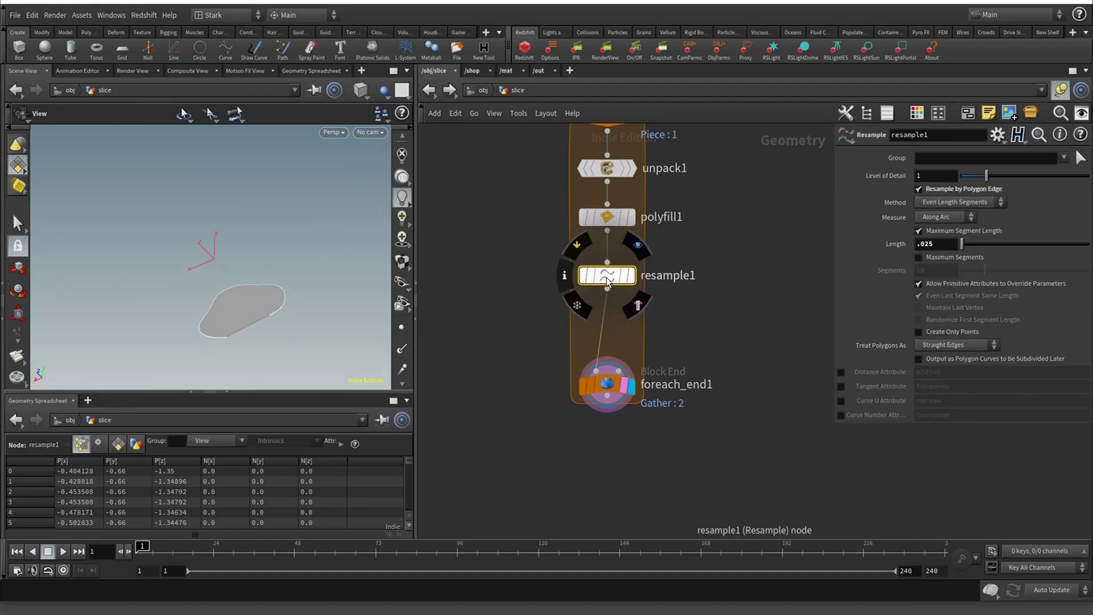
pyautogui.moveTo(606, 276); pyautogui.dragTo(606, 264)
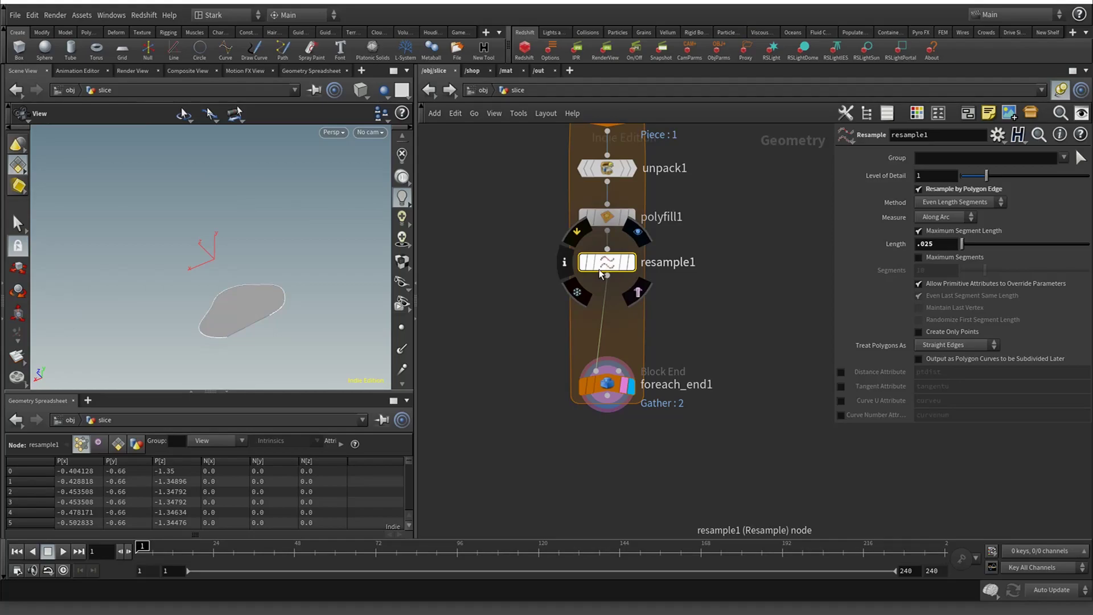
pyautogui.click(628, 262)
pyautogui.click(401, 328)
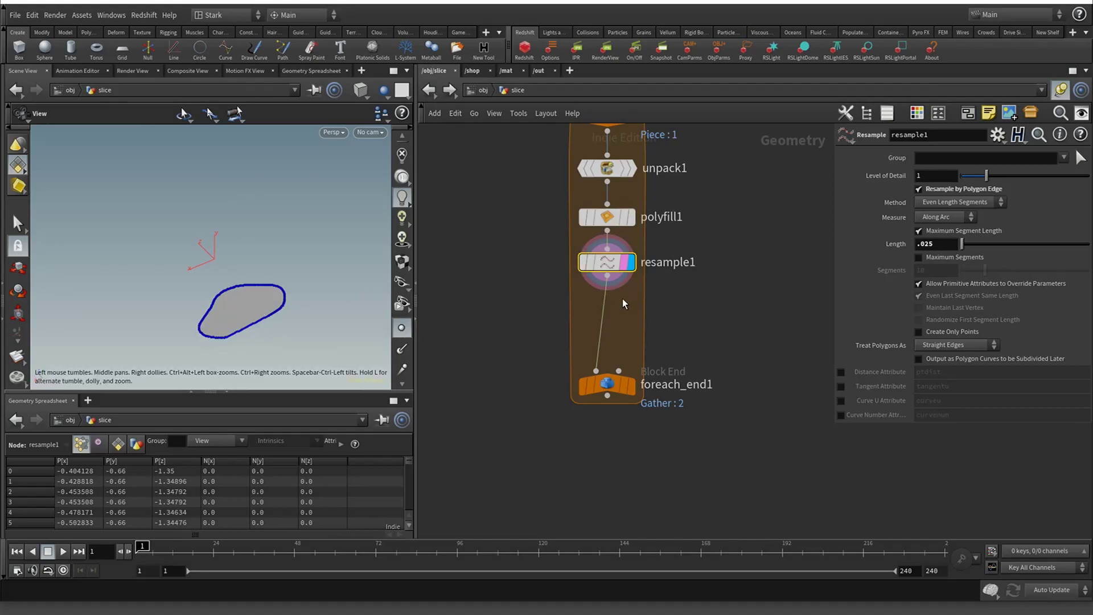
# Insert a Divide node between resample1 and foreach_end1, aligned with the node chain
pyautogui.press('Tab')
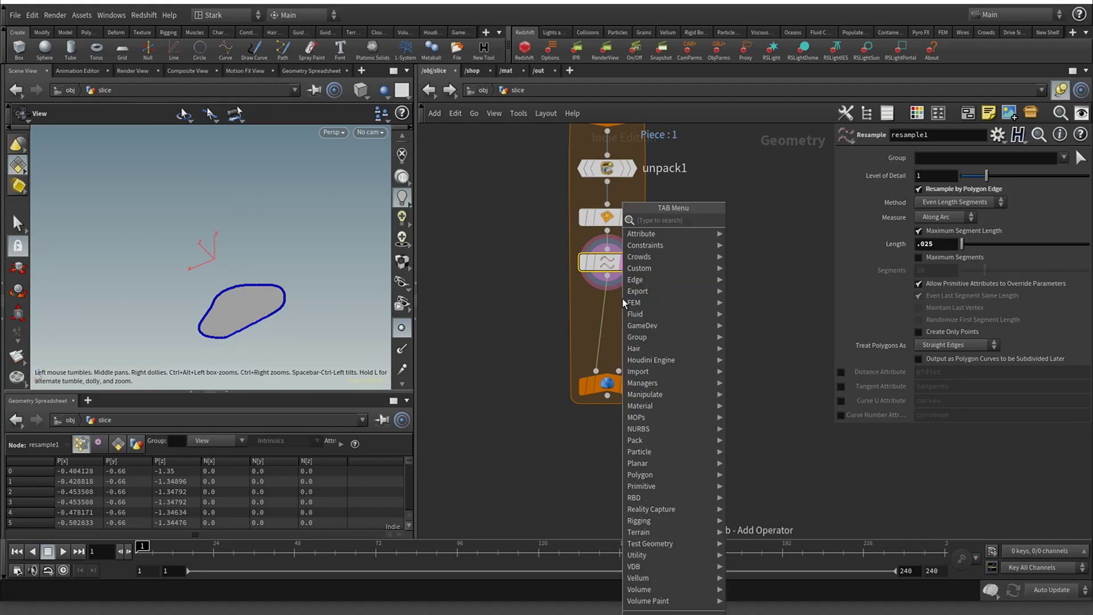
pyautogui.write('divi')
pyautogui.press('Return')
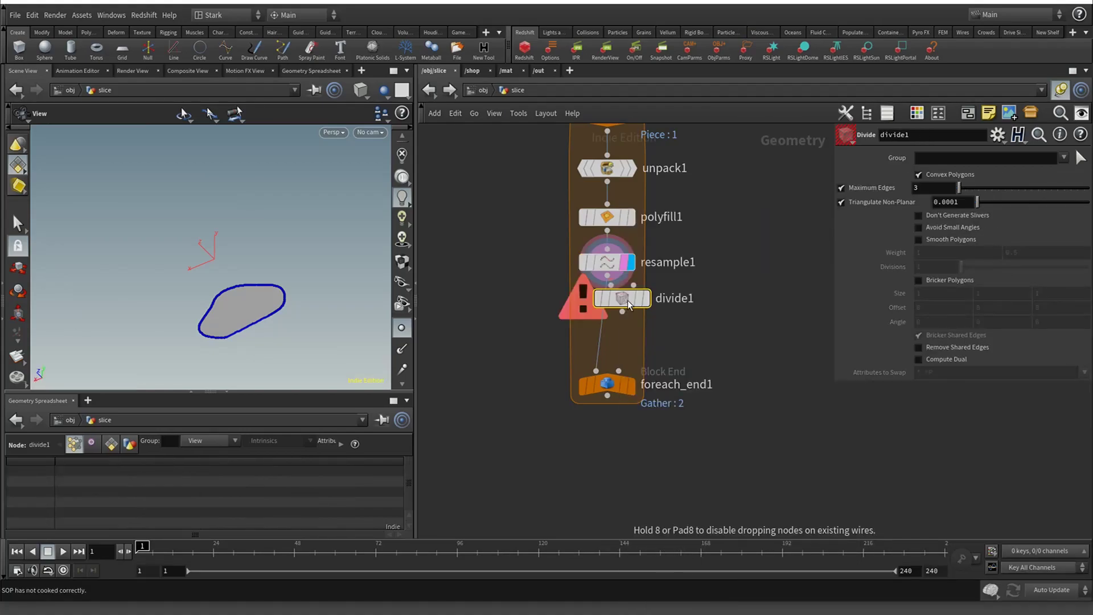
pyautogui.click(599, 322)
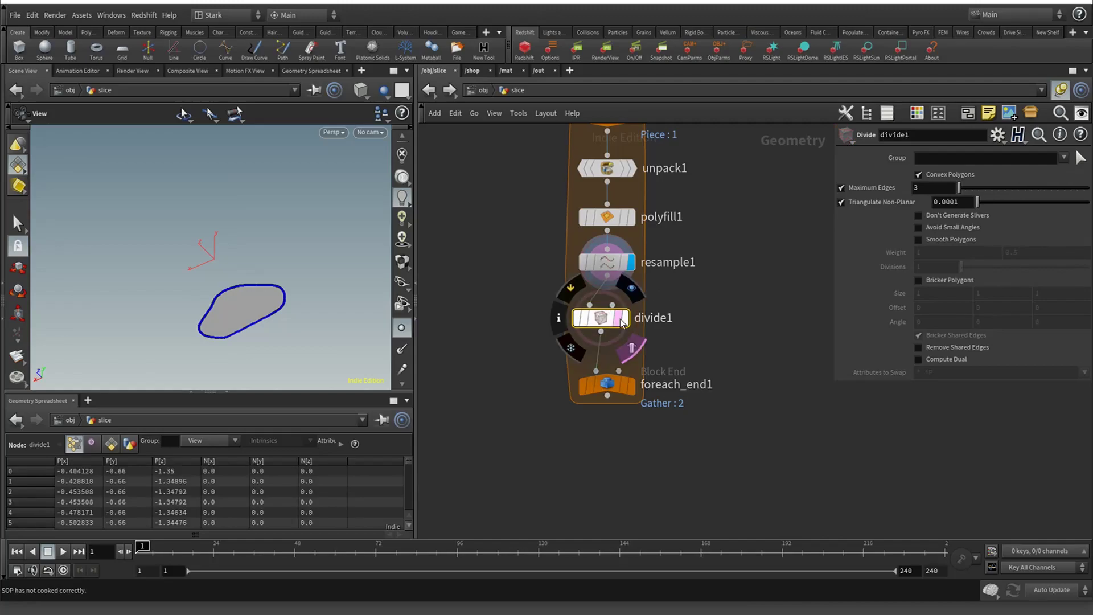
pyautogui.moveTo(599, 320); pyautogui.dragTo(607, 320)
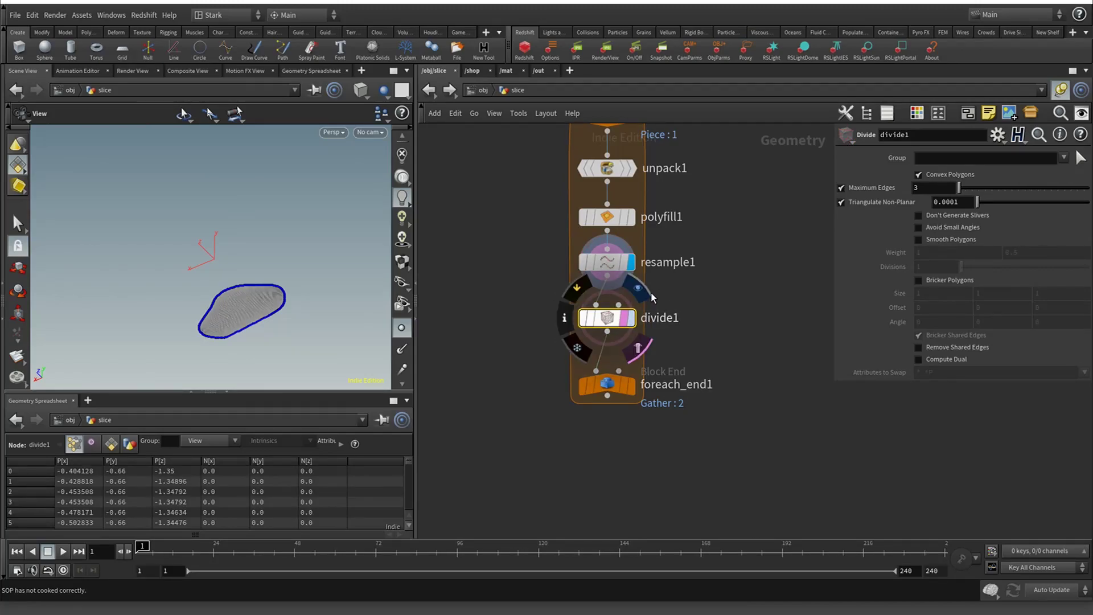
# Turn off Convex Polygons and enable Bricker Polygons on divide1, display the node, and hide the viewport points
pyautogui.click(930, 177)
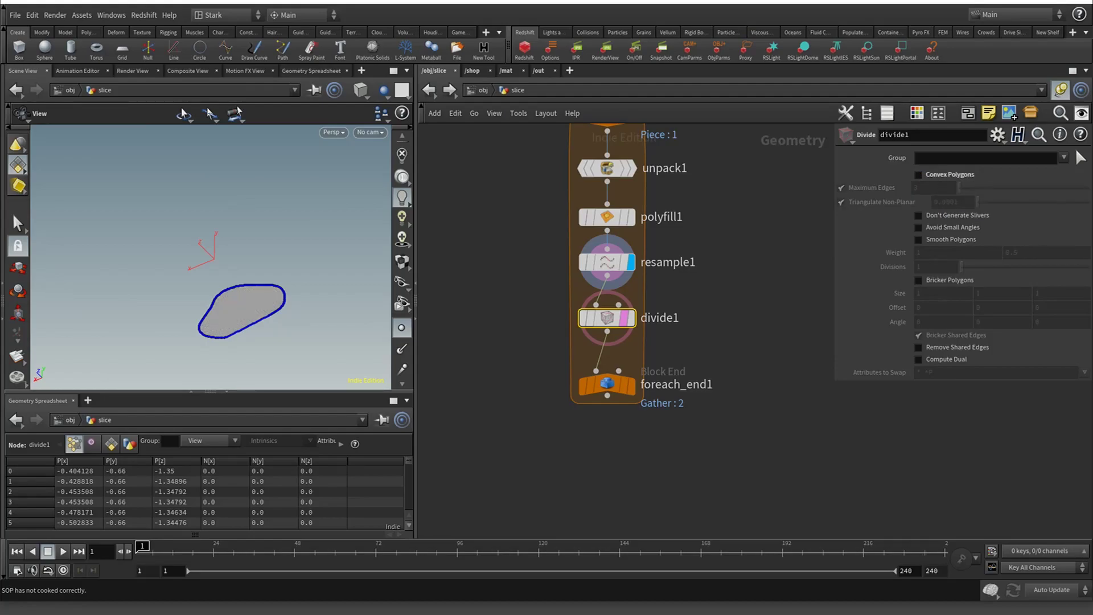
pyautogui.click(958, 279)
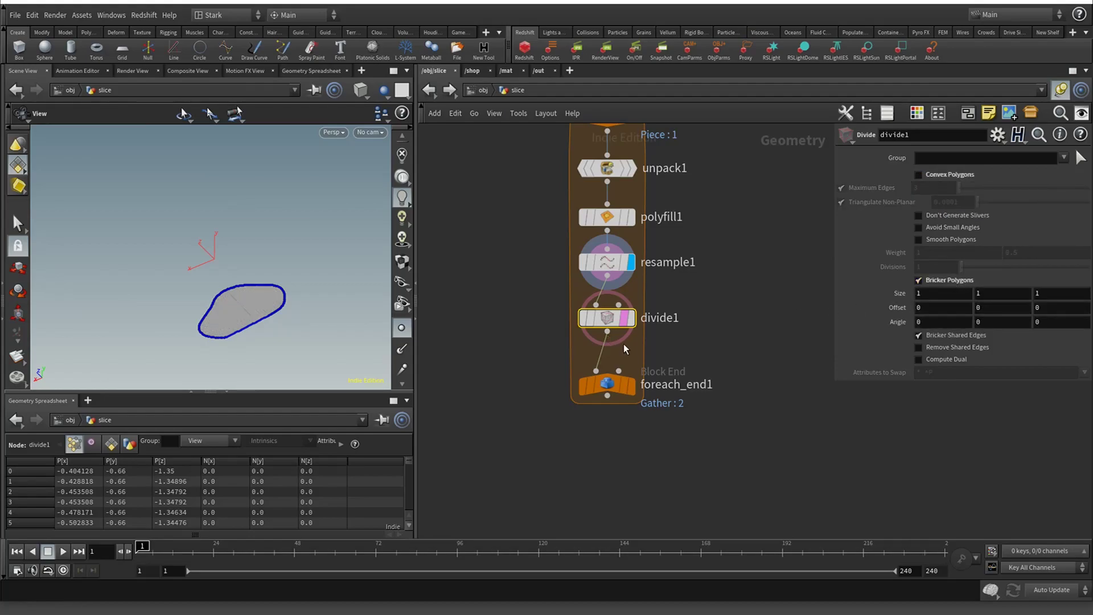
pyautogui.moveTo(611, 314)
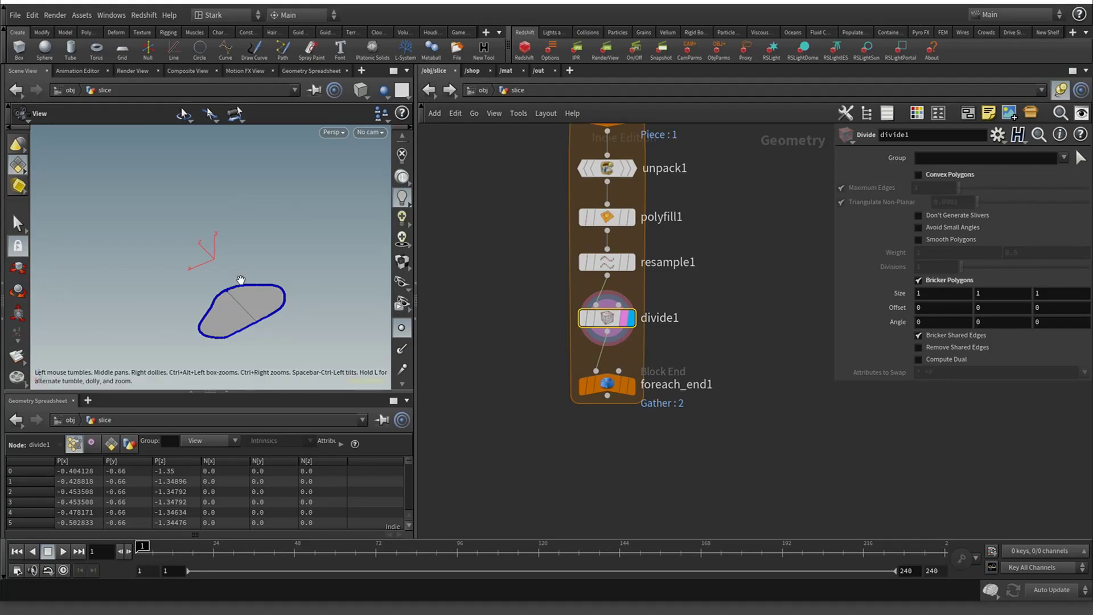
pyautogui.moveTo(241, 278); pyautogui.dragTo(218, 271)
pyautogui.scroll(4, 212, 270)
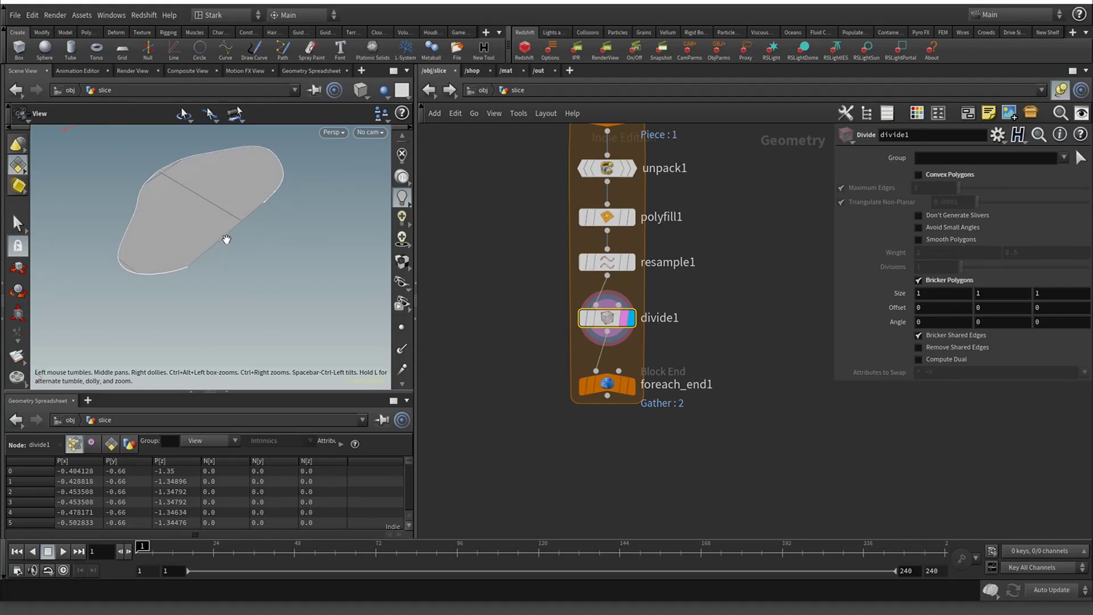
# Move foreach_end1 further down and insert a Normal node between divide1 and foreach_end1, with normals added to Points
pyautogui.moveTo(610, 380); pyautogui.dragTo(610, 439)
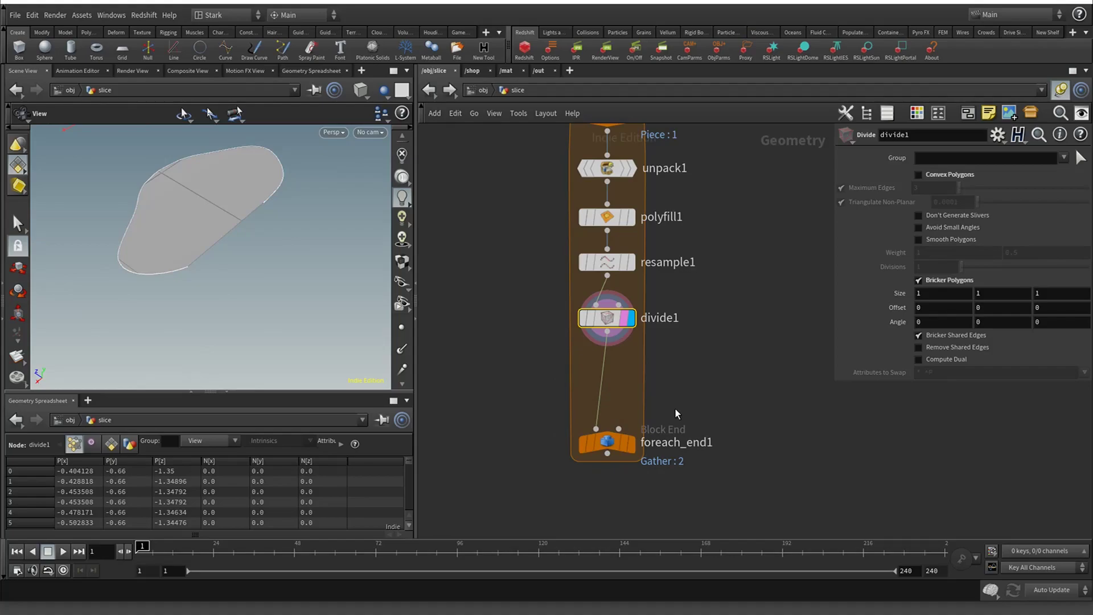
pyautogui.press('Tab')
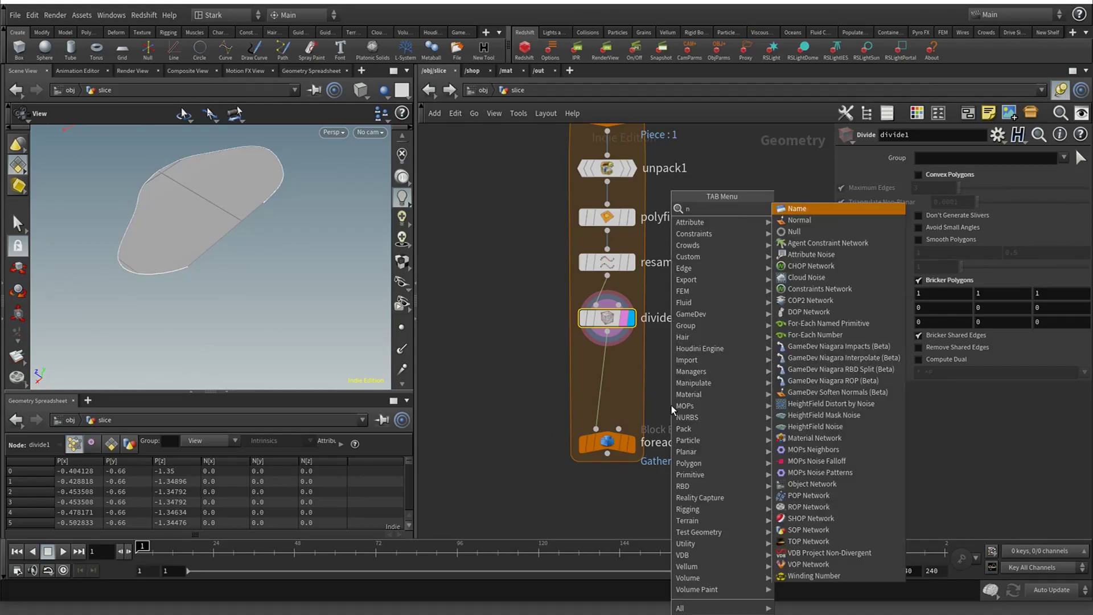
pyautogui.write('ro')
pyautogui.press('BackSpace')
pyautogui.press('BackSpace')
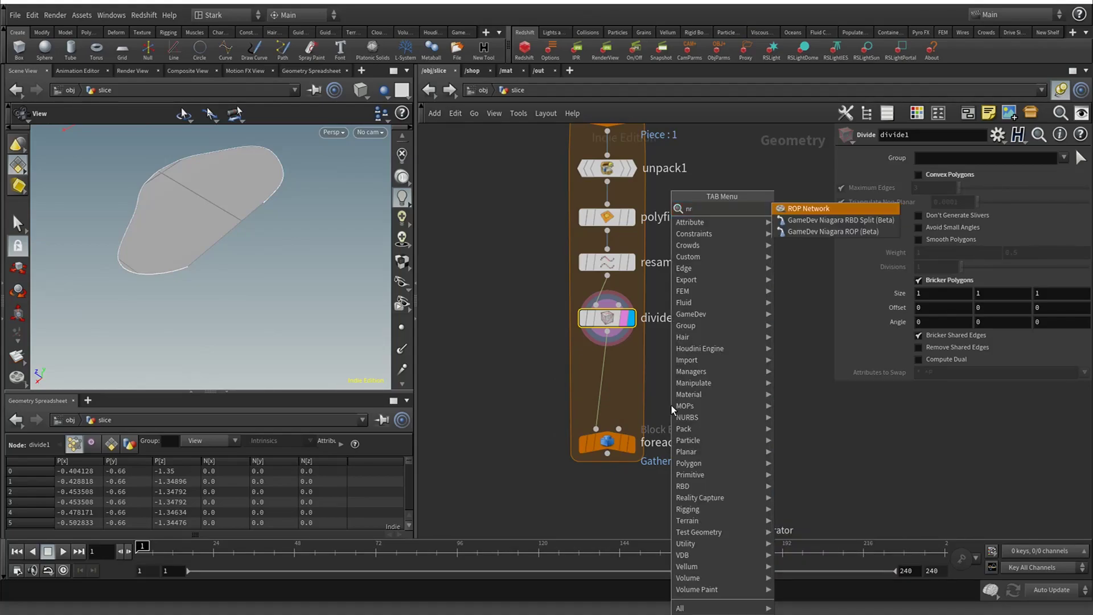
pyautogui.write('orm')
pyautogui.press('Return')
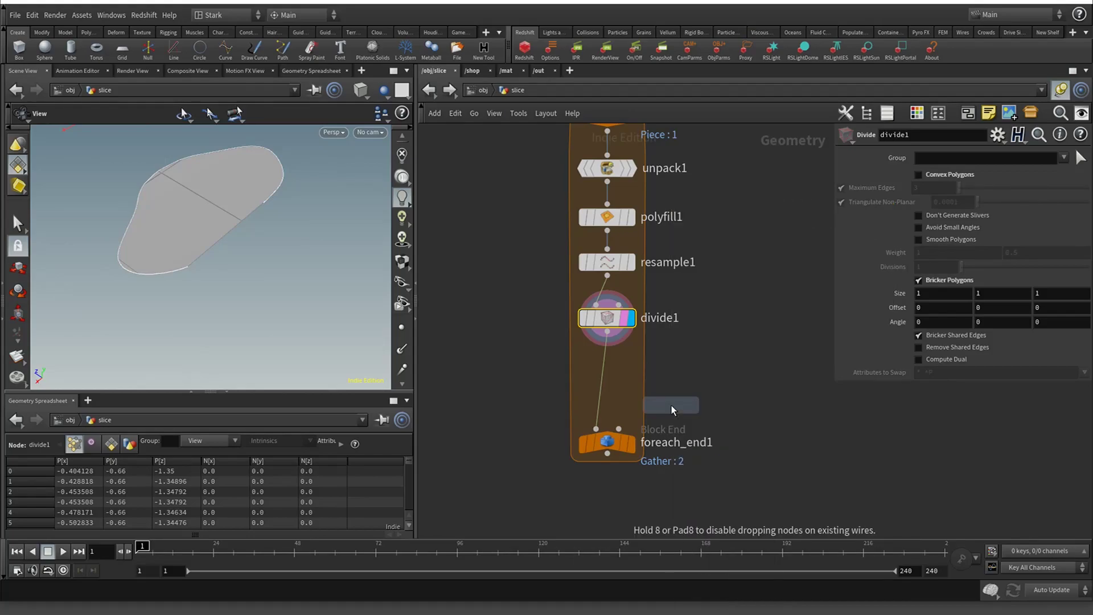
pyautogui.click(671, 405)
pyautogui.click(959, 227)
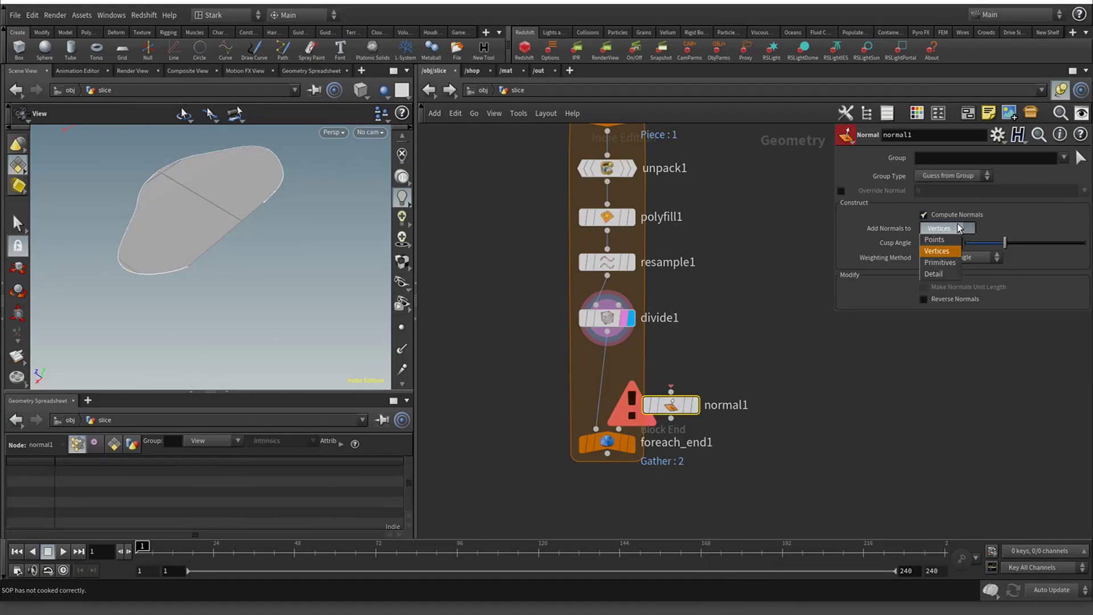
pyautogui.click(952, 240)
pyautogui.moveTo(683, 405); pyautogui.dragTo(618, 373)
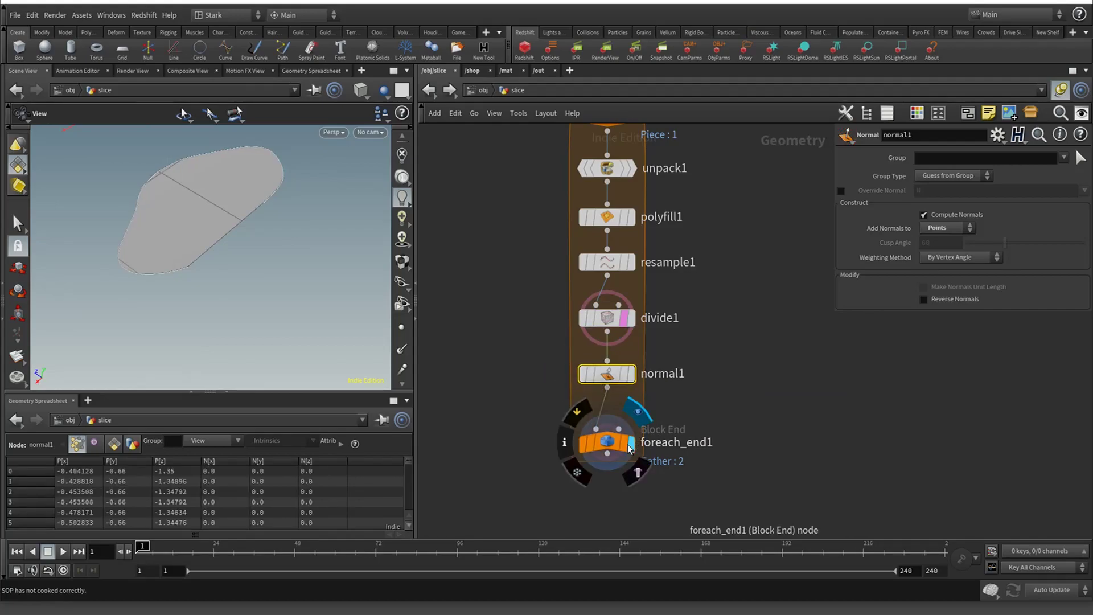
# Display foreach_end1, set its Single Pass value to 4, and inspect the resulting slice from several angles
pyautogui.click(610, 446)
pyautogui.scroll(-10, 263, 254)
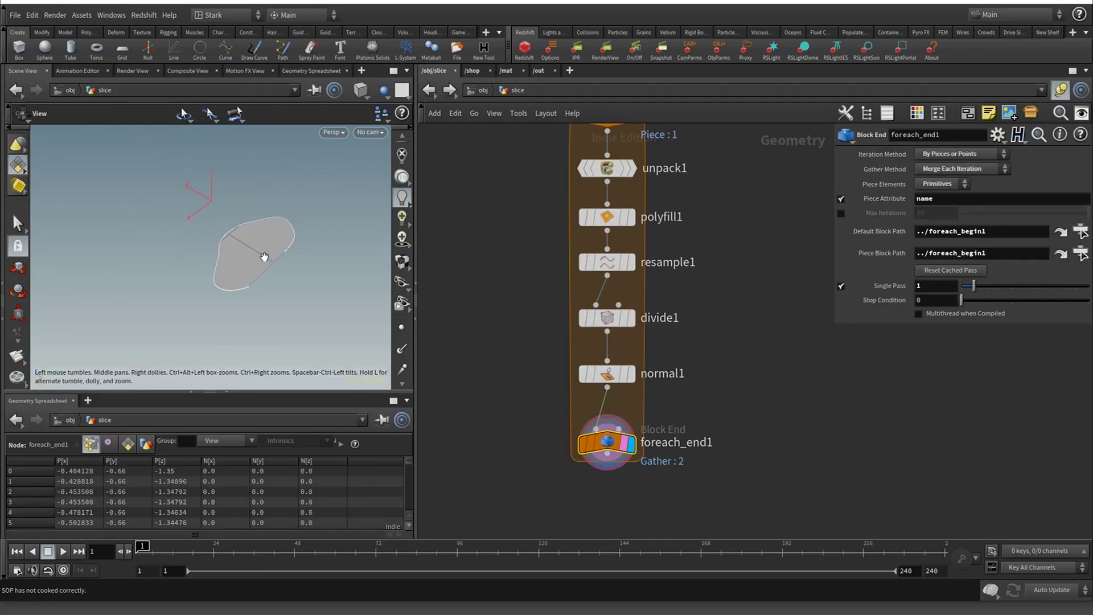
pyautogui.scroll(10, 244, 268)
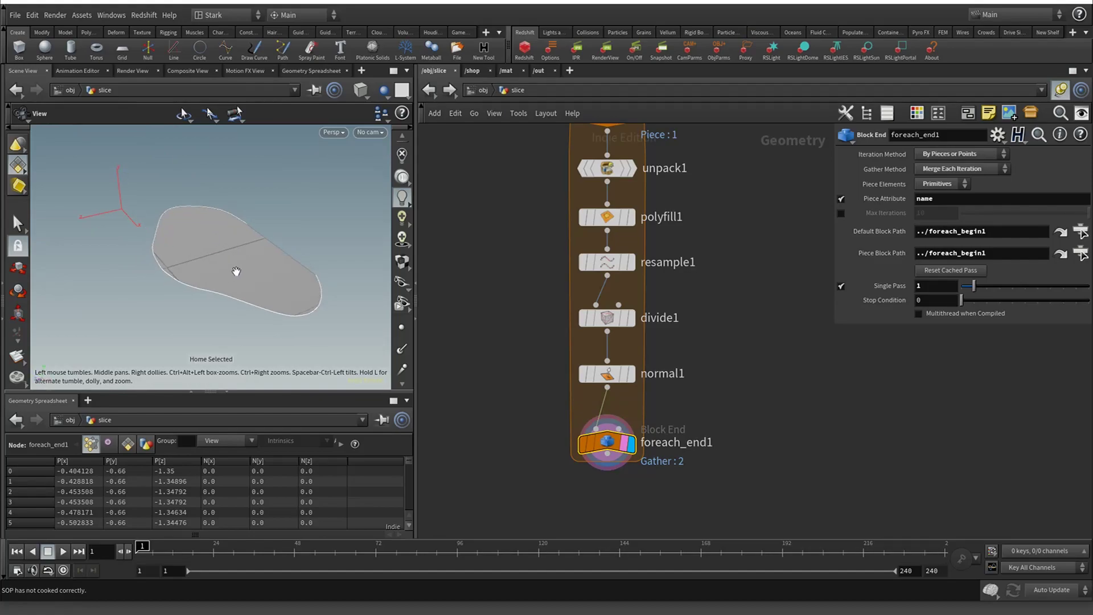
pyautogui.moveTo(986, 287); pyautogui.dragTo(1009, 300)
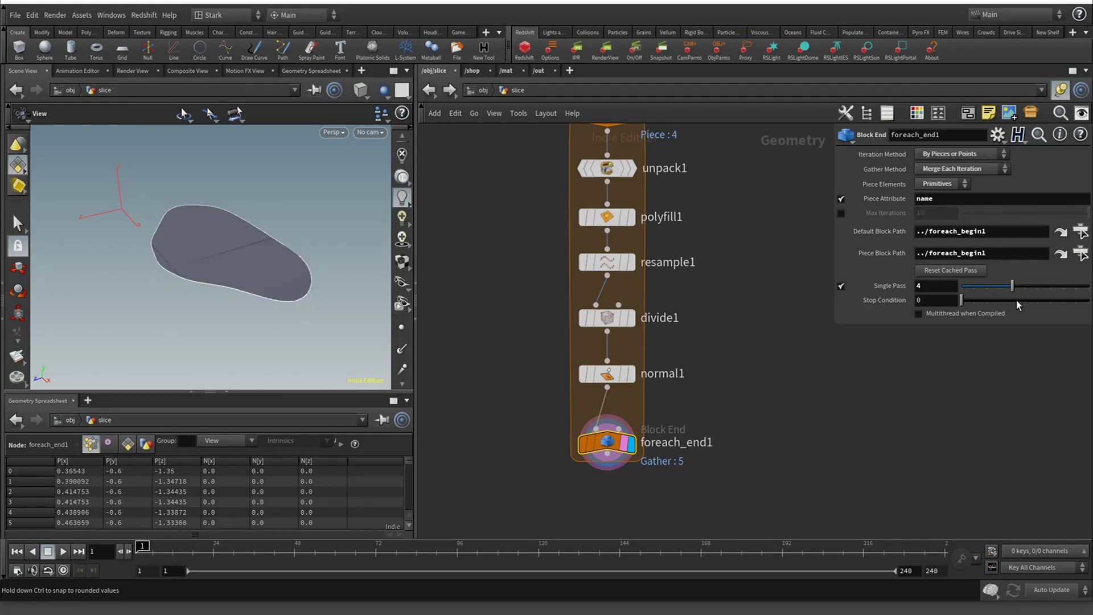
pyautogui.moveTo(231, 251); pyautogui.dragTo(301, 285)
# Nudge foreach_end1 slightly up, turn off its Single Pass option, and inspect the full sliced head up close
pyautogui.moveTo(618, 440); pyautogui.dragTo(618, 435)
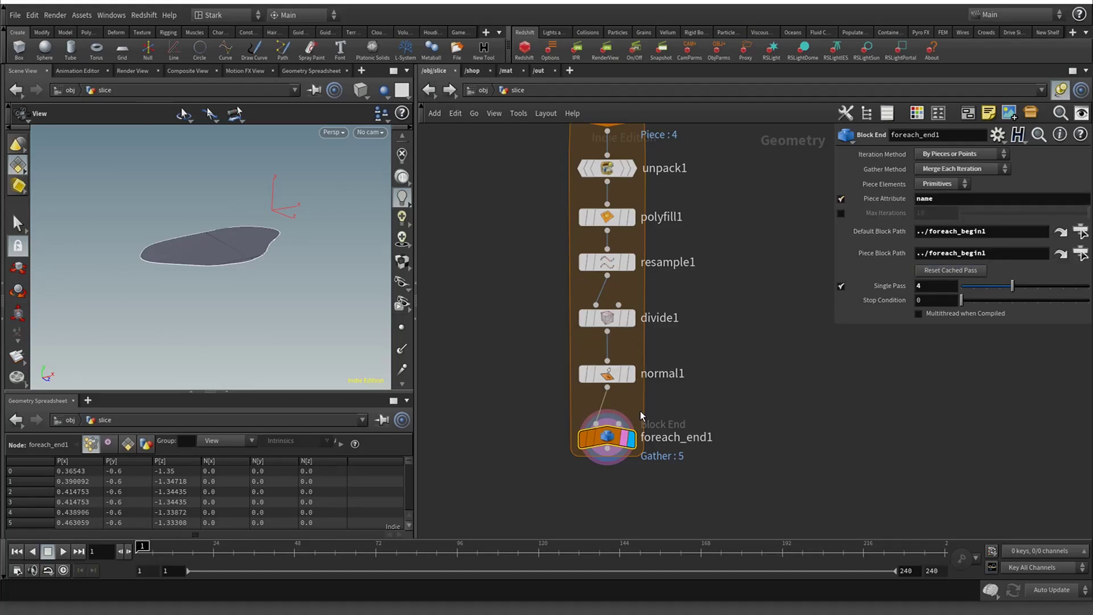
pyautogui.click(843, 287)
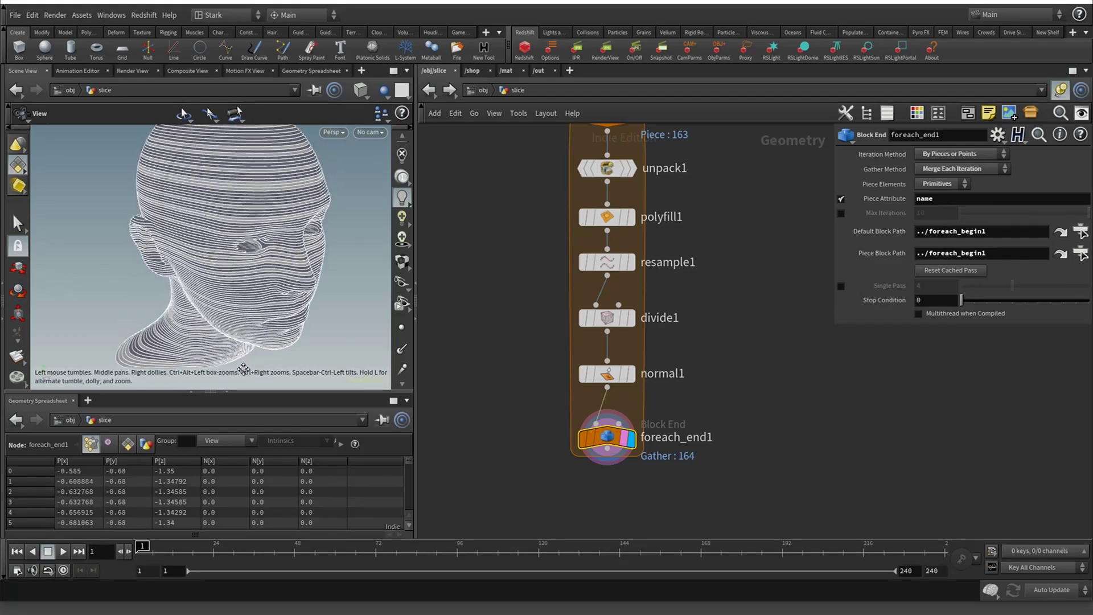
pyautogui.moveTo(243, 371); pyautogui.dragTo(262, 311)
pyautogui.scroll(2, 267, 343)
pyautogui.scroll(4, 159, 322)
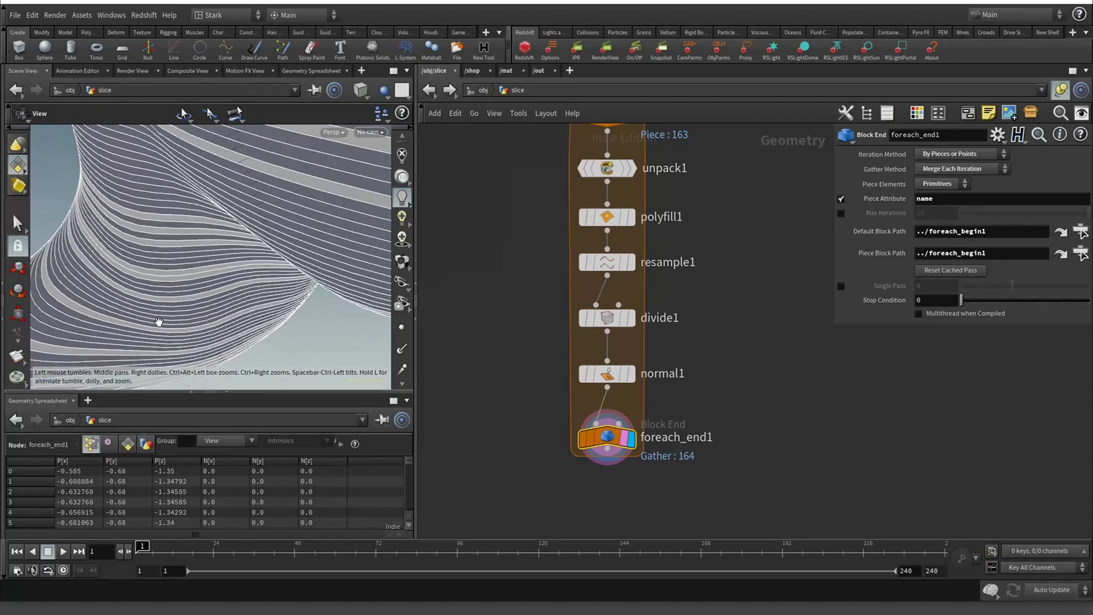
pyautogui.scroll(-6, 159, 322)
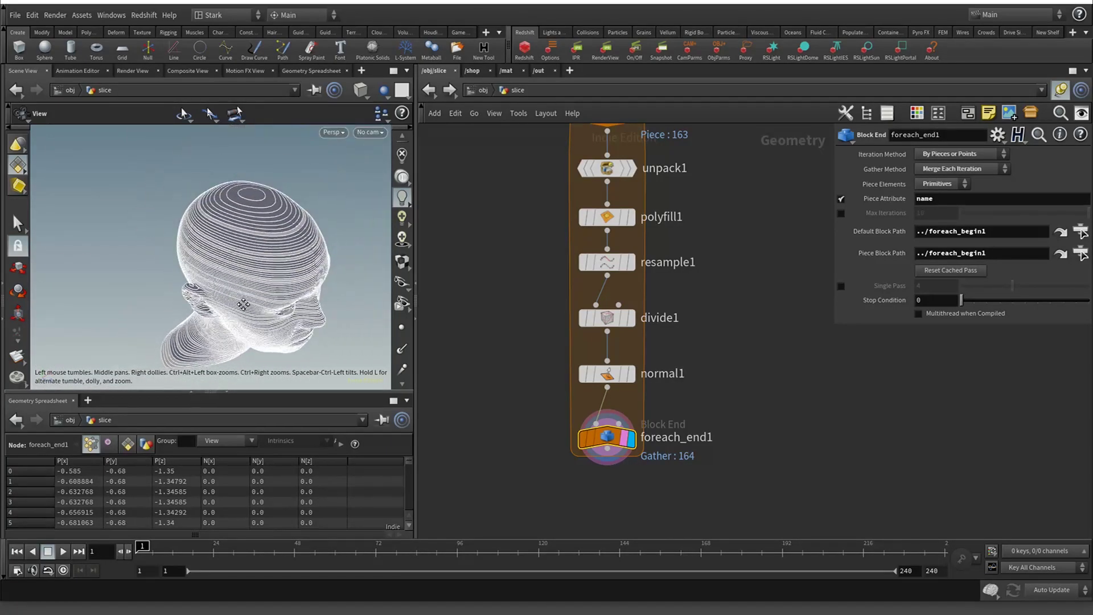
# Inspect the sliced head up close from the crown down to the chin and neck
pyautogui.moveTo(237, 301); pyautogui.dragTo(182, 304)
pyautogui.scroll(5, 184, 182)
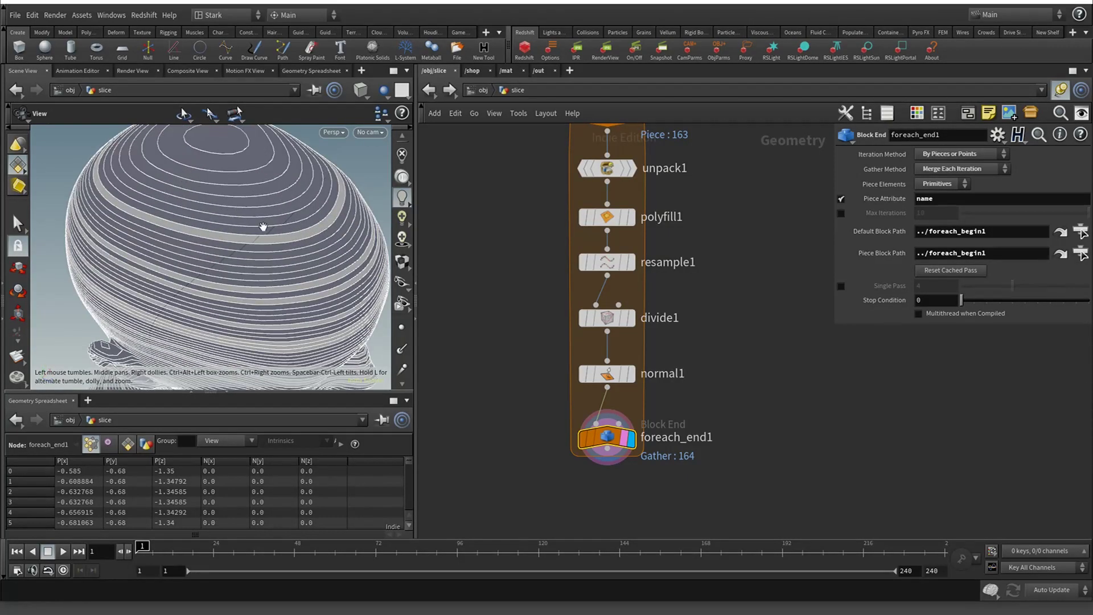
pyautogui.moveTo(263, 227); pyautogui.dragTo(265, 194)
pyautogui.moveTo(286, 328); pyautogui.dragTo(232, 144, button='middle')
pyautogui.moveTo(285, 288); pyautogui.dragTo(267, 228)
pyautogui.moveTo(270, 225); pyautogui.dragTo(284, 140, button='middle')
pyautogui.moveTo(274, 199); pyautogui.dragTo(309, 221)
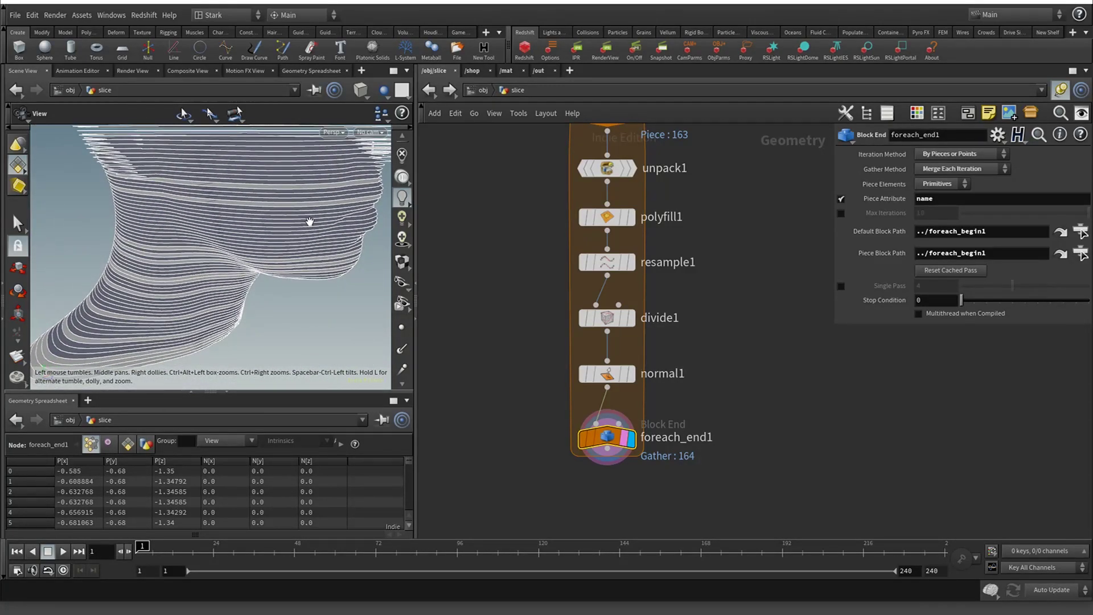
# Move foreach_end1 further down the network and turn on its Single Pass option
pyautogui.moveTo(784, 451); pyautogui.dragTo(763, 285, button='middle')
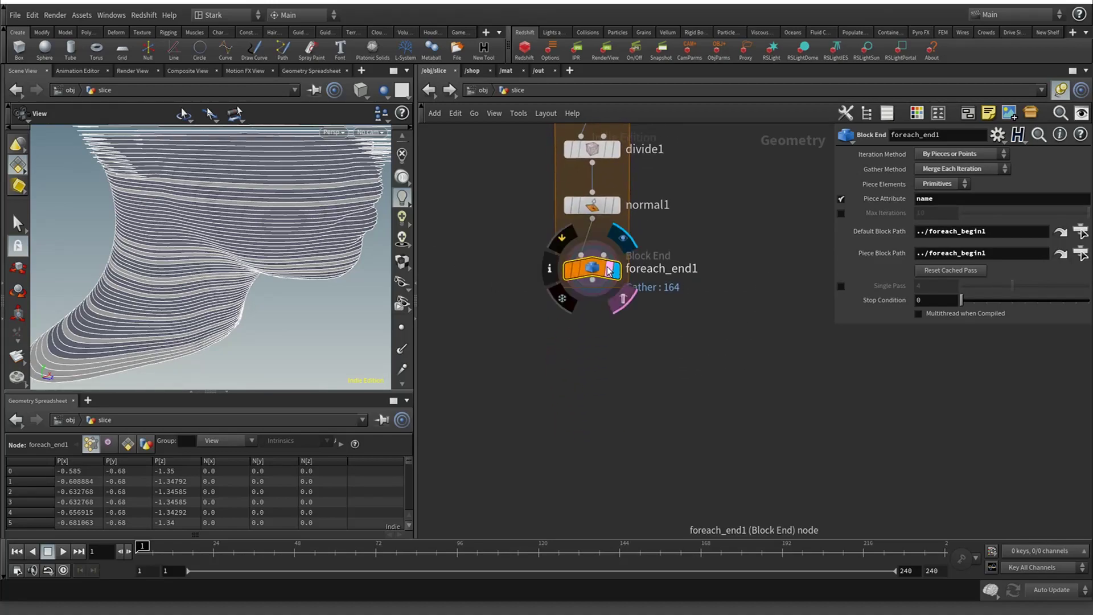
pyautogui.moveTo(597, 263); pyautogui.dragTo(601, 379)
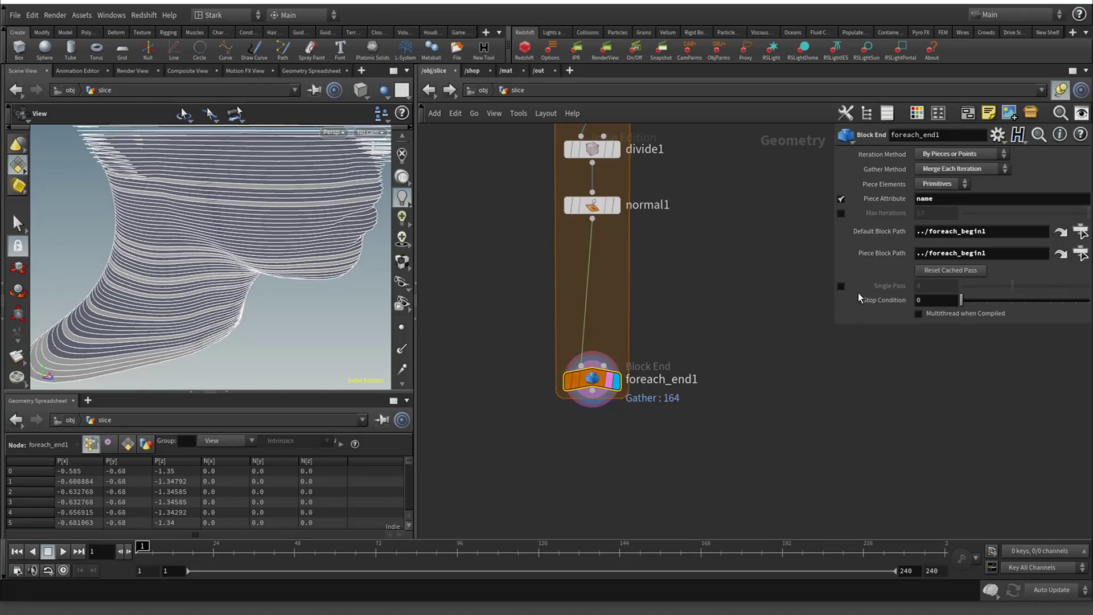
pyautogui.click(841, 285)
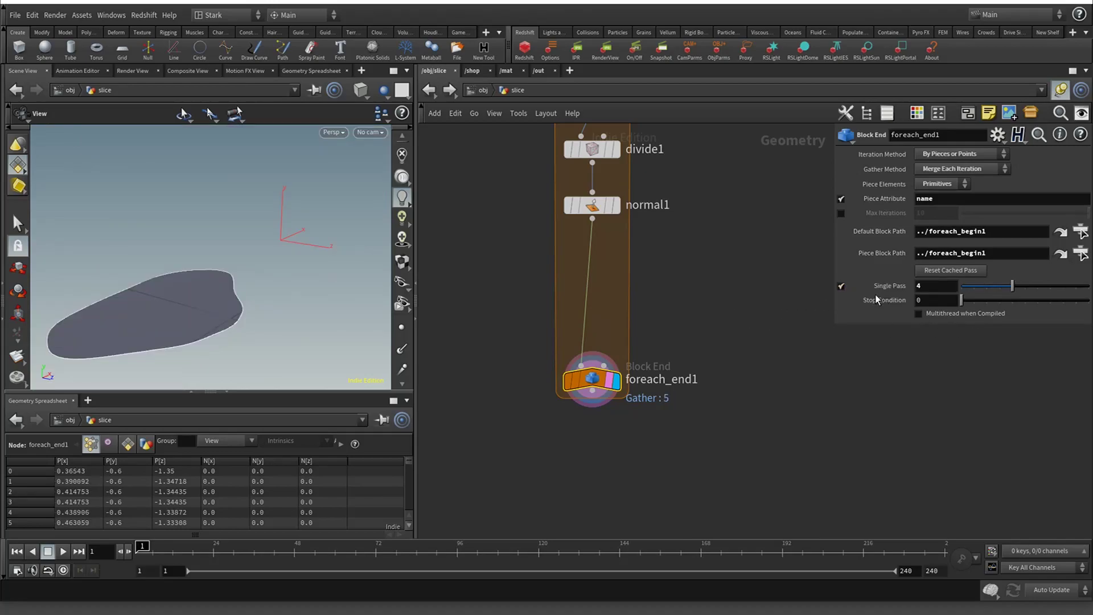
# Display point normals in the viewport and compare slices by setting Single Pass to 10, 7 and finally 6
pyautogui.moveTo(249, 327)
pyautogui.mouseDown()
pyautogui.moveTo(189, 323)
pyautogui.moveTo(257, 312)
pyautogui.mouseUp()
pyautogui.click(402, 349)
pyautogui.moveTo(1012, 285); pyautogui.dragTo(1006, 284)
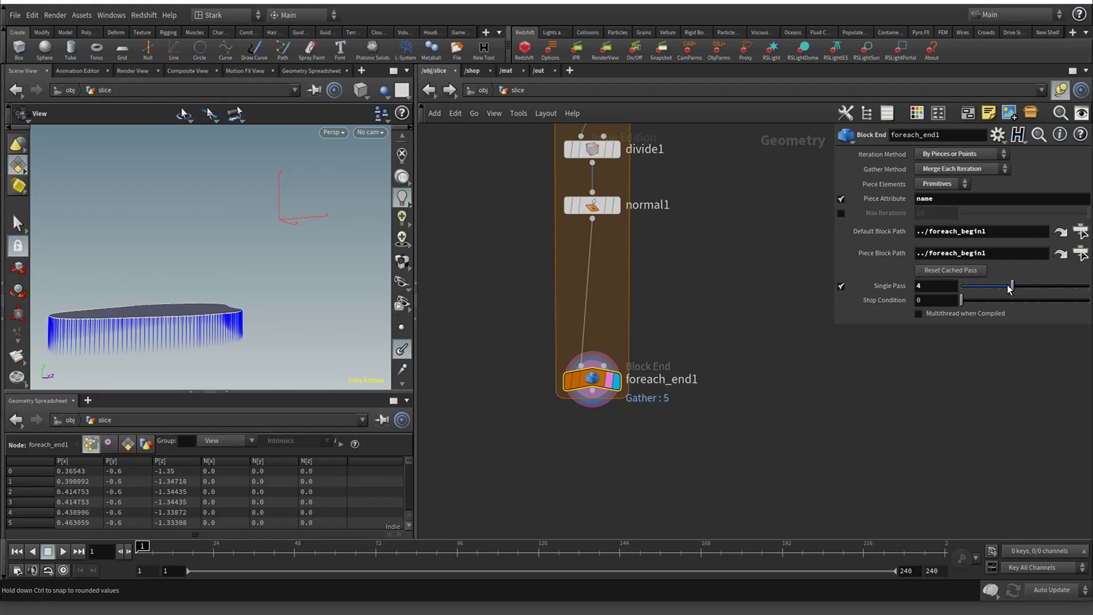
pyautogui.moveTo(1011, 289); pyautogui.dragTo(1088, 288)
pyautogui.moveTo(285, 273); pyautogui.dragTo(288, 309)
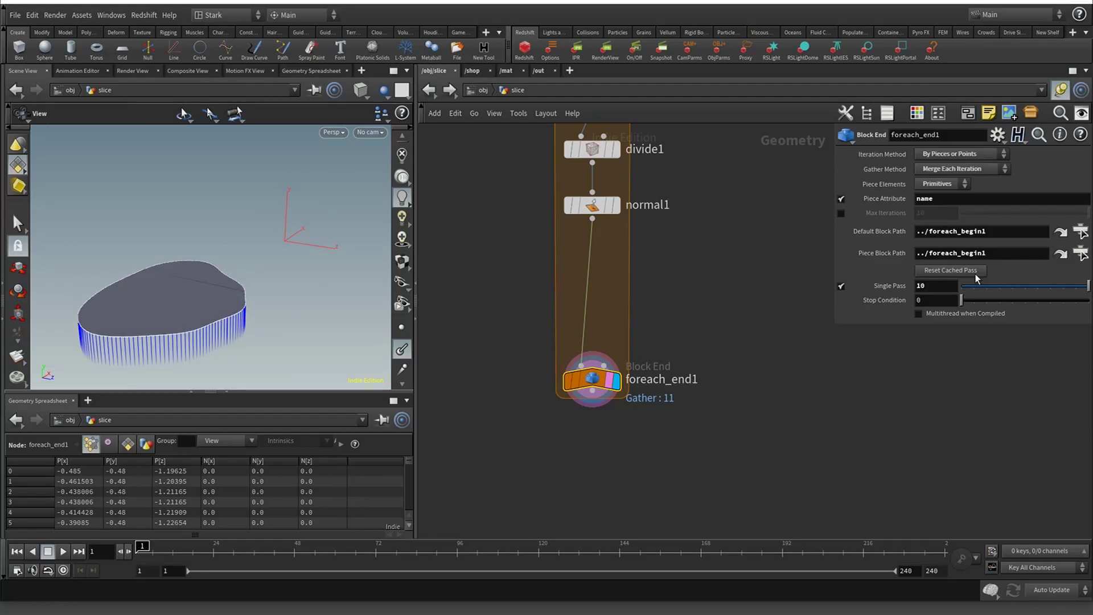
pyautogui.moveTo(1087, 290); pyautogui.dragTo(1052, 288)
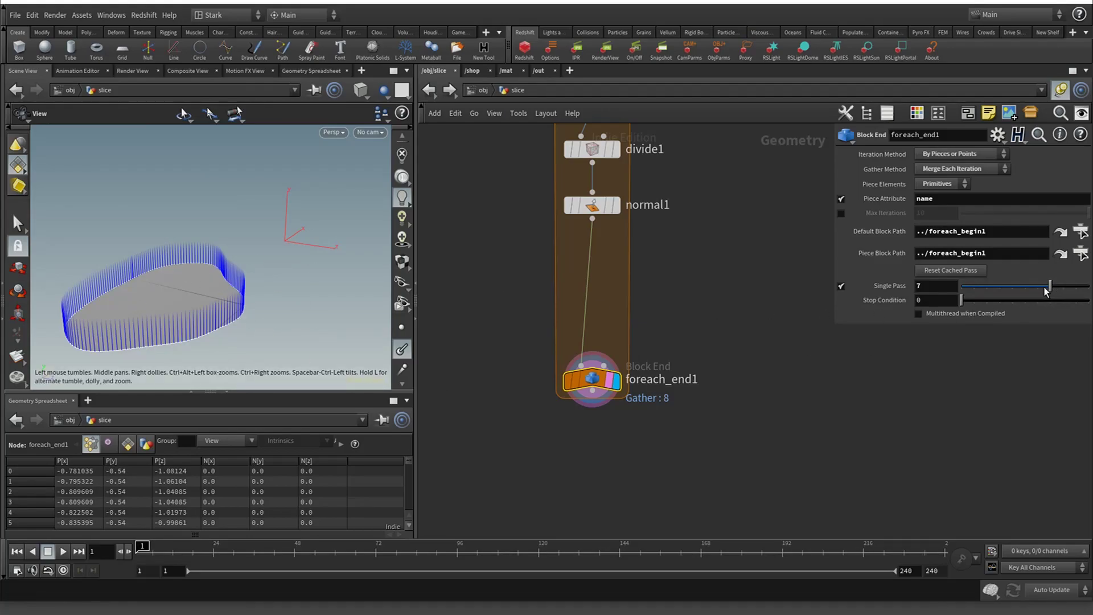
pyautogui.moveTo(1045, 290); pyautogui.dragTo(1036, 289)
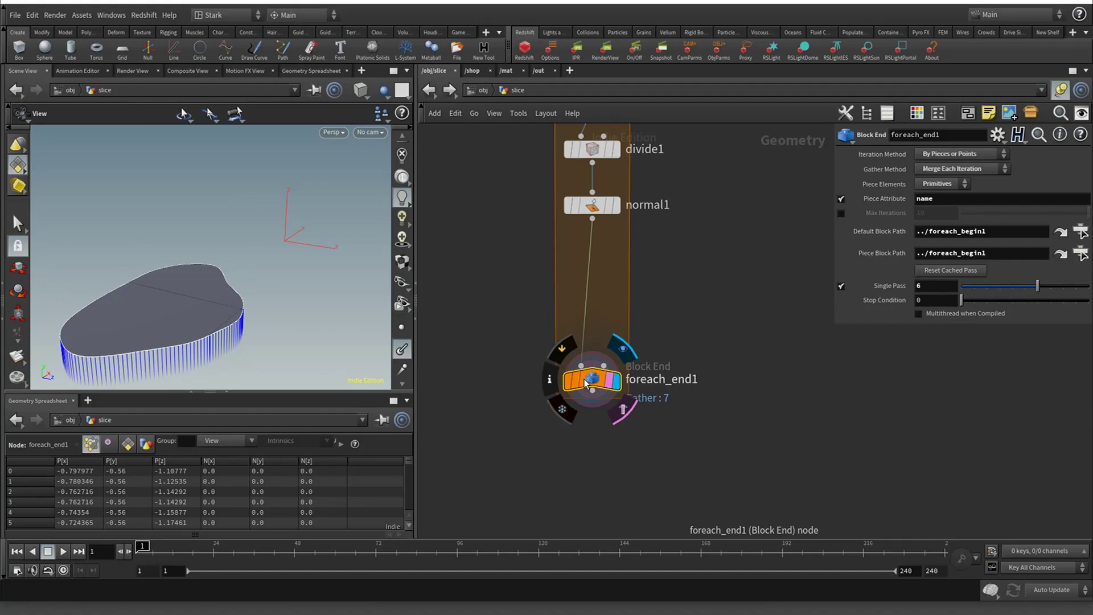
# Move foreach_end1 down to make room and add two Attribute Promote nodes beside the loop block
pyautogui.moveTo(600, 382); pyautogui.dragTo(599, 420)
pyautogui.moveTo(664, 322); pyautogui.dragTo(695, 293, button='middle')
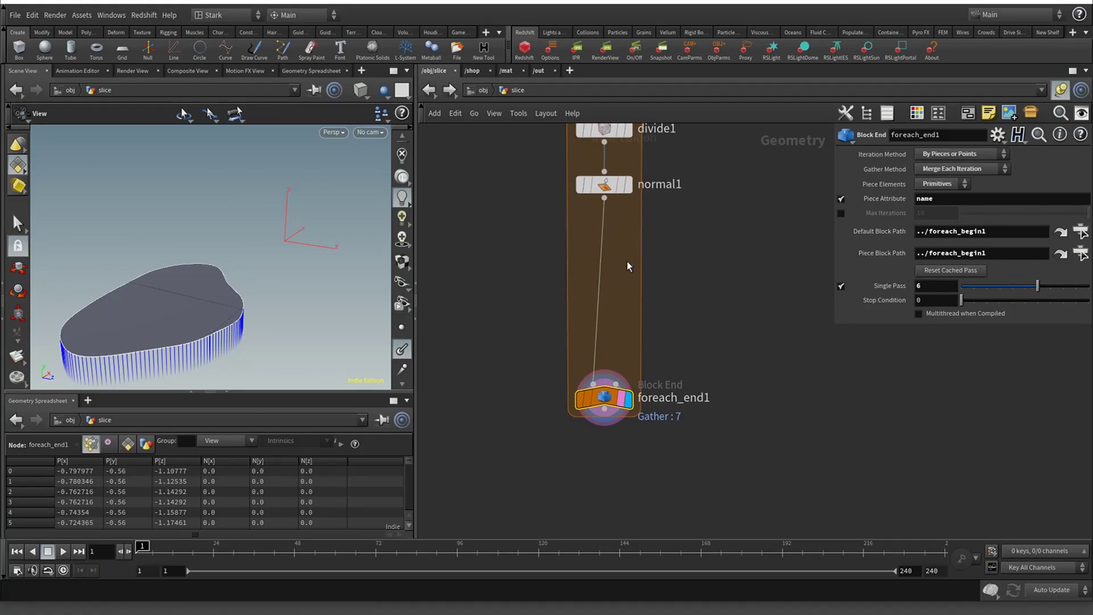
pyautogui.press('Tab')
pyautogui.write('attr')
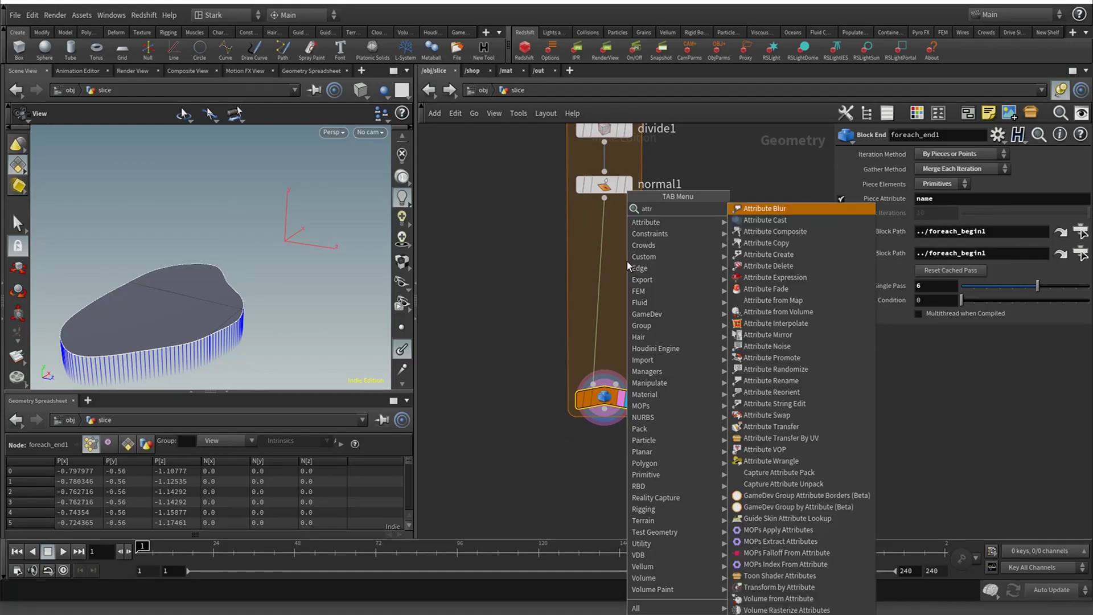
pyautogui.press('Down')
pyautogui.press('Down')
pyautogui.press('Down')
pyautogui.press('Down')
pyautogui.press('Down')
pyautogui.press('Down')
pyautogui.press('Down')
pyautogui.press('Down')
pyautogui.press('Down')
pyautogui.press('Down')
pyautogui.press('Down')
pyautogui.press('Down')
pyautogui.press('Down')
pyautogui.press('Down')
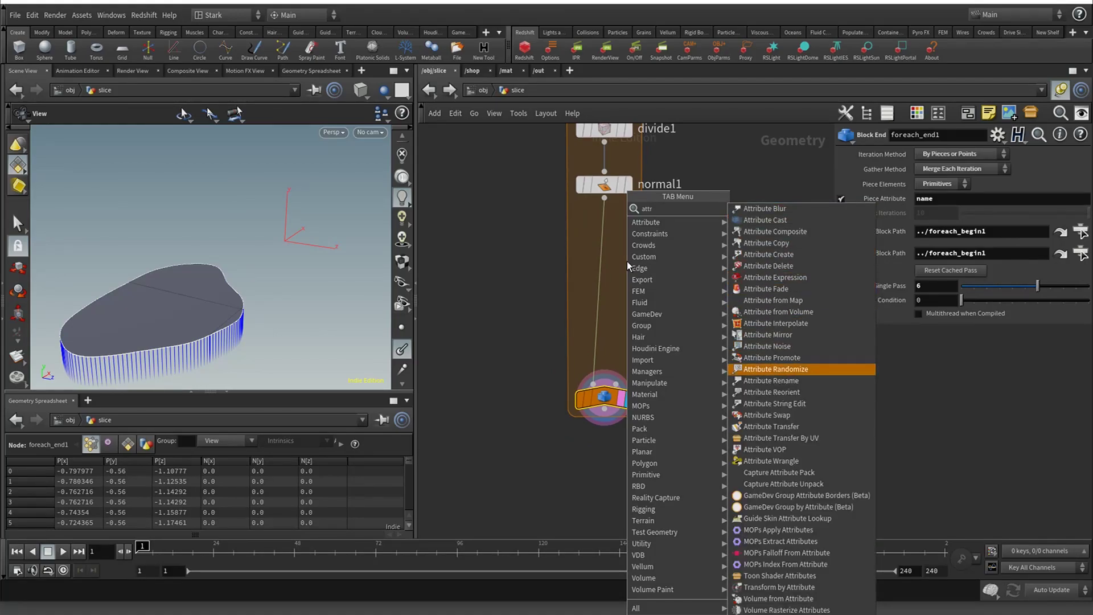
pyautogui.press('Up')
pyautogui.press('Return')
pyautogui.click(626, 262)
pyautogui.moveTo(627, 262); pyautogui.dragTo(723, 345)
pyautogui.click(718, 270)
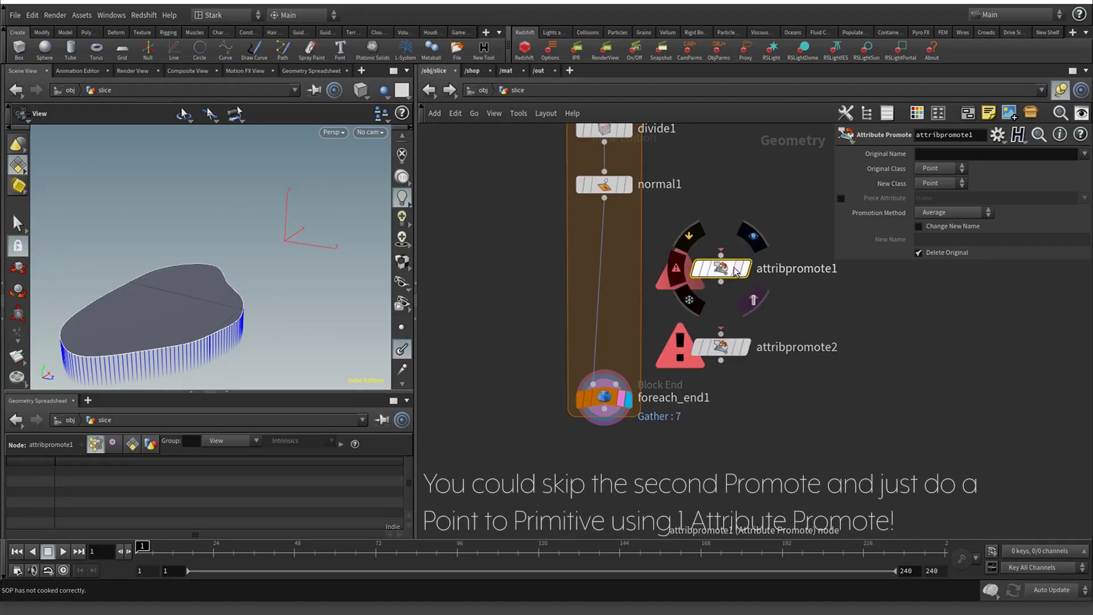
# Insert attribpromote1 below normal1, display it, and set it to promote N from Point to Detail
pyautogui.moveTo(719, 270); pyautogui.dragTo(606, 241)
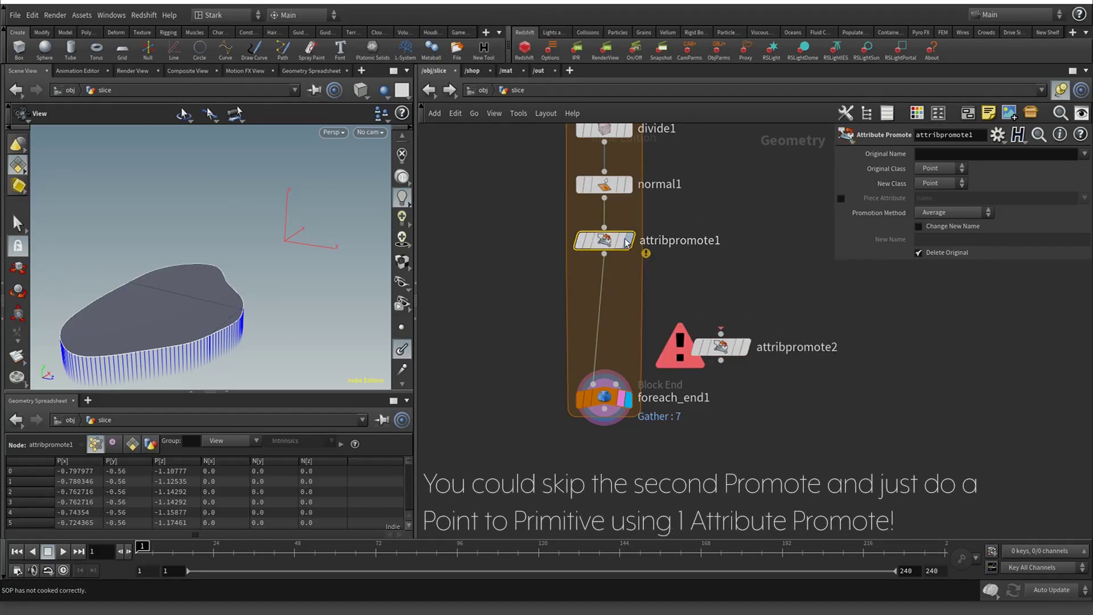
pyautogui.click(629, 240)
pyautogui.click(1083, 154)
pyautogui.click(1085, 168)
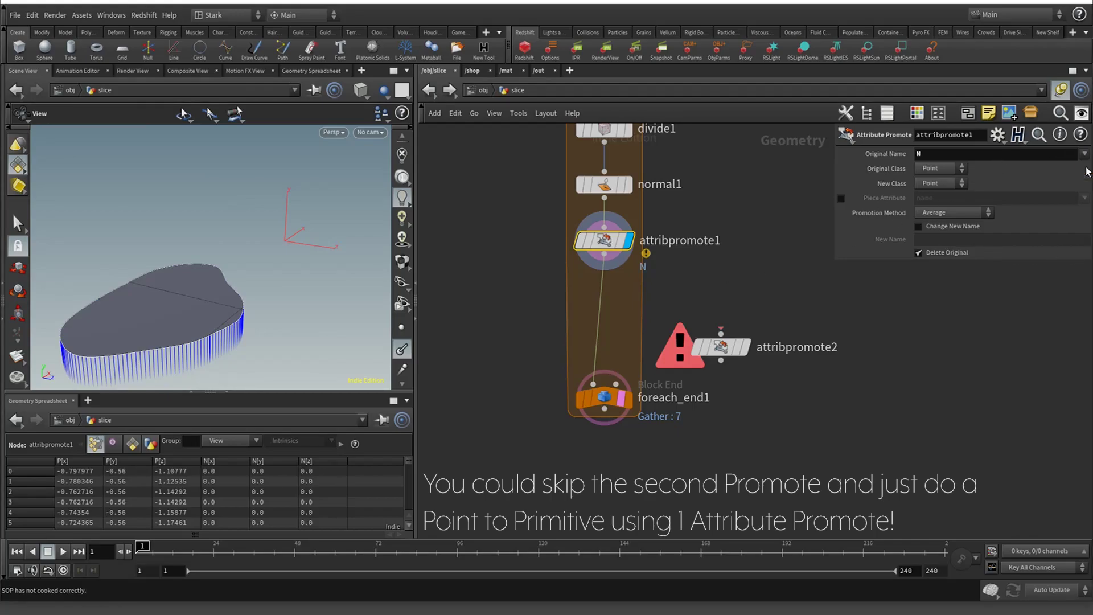
pyautogui.click(956, 179)
pyautogui.click(936, 218)
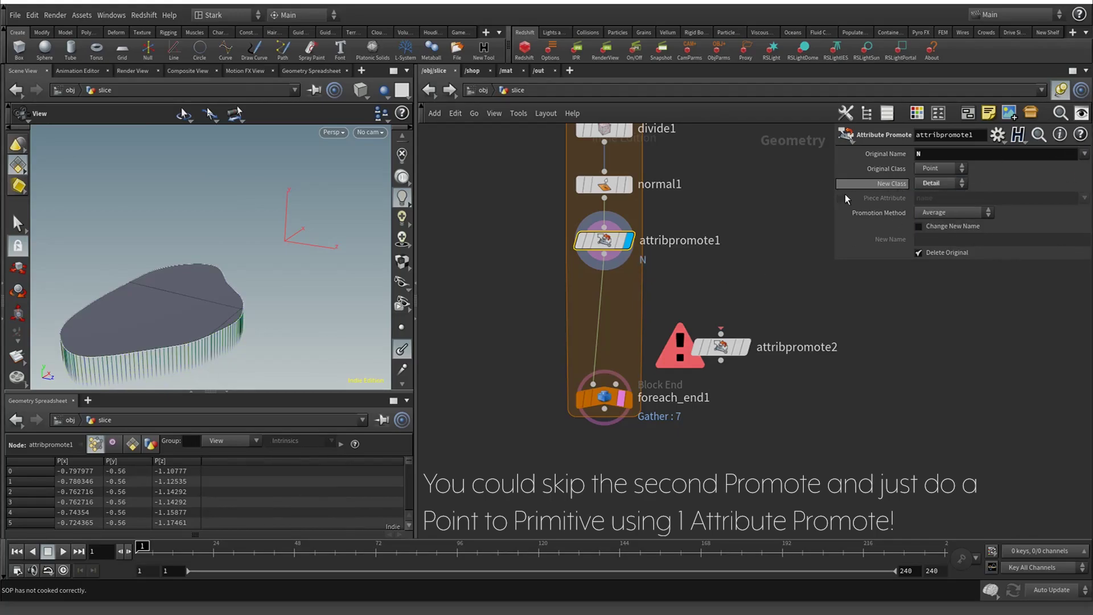
# Set attribpromote1's promotion method to Minimum and show the detail attributes in the spreadsheet
pyautogui.click(953, 211)
pyautogui.click(943, 232)
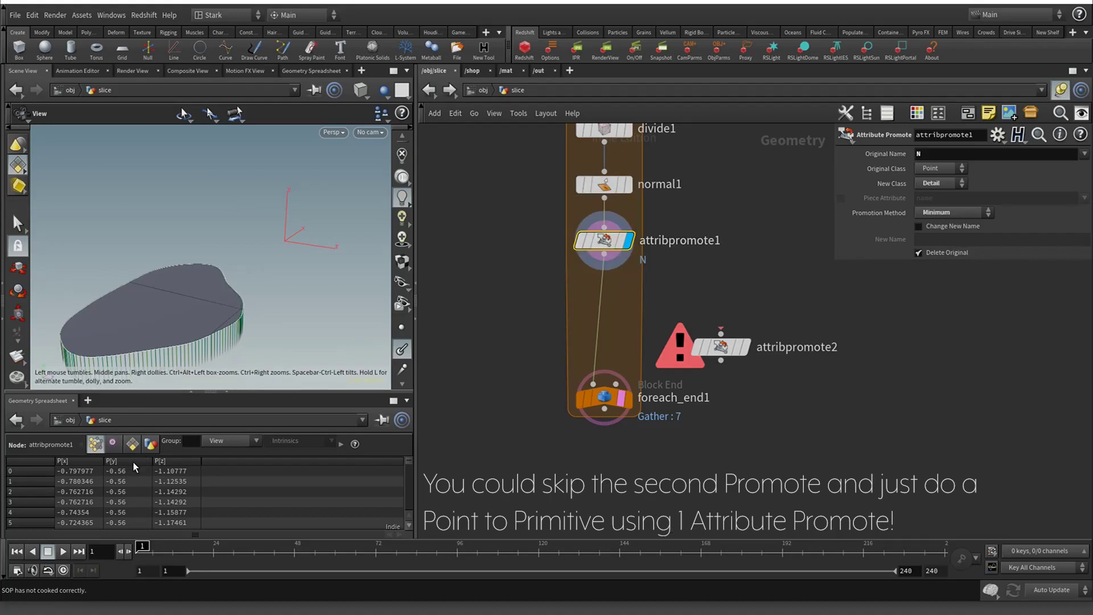
pyautogui.click(151, 443)
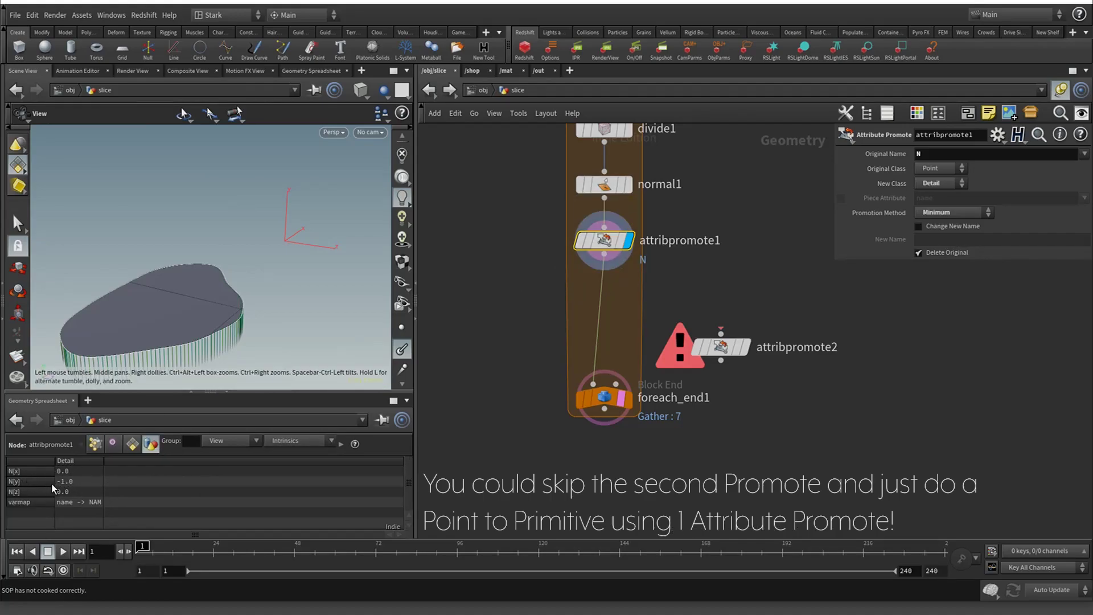
# Insert attribpromote2 between attribpromote1 and foreach_end1 and display it
pyautogui.moveTo(720, 348); pyautogui.dragTo(606, 302)
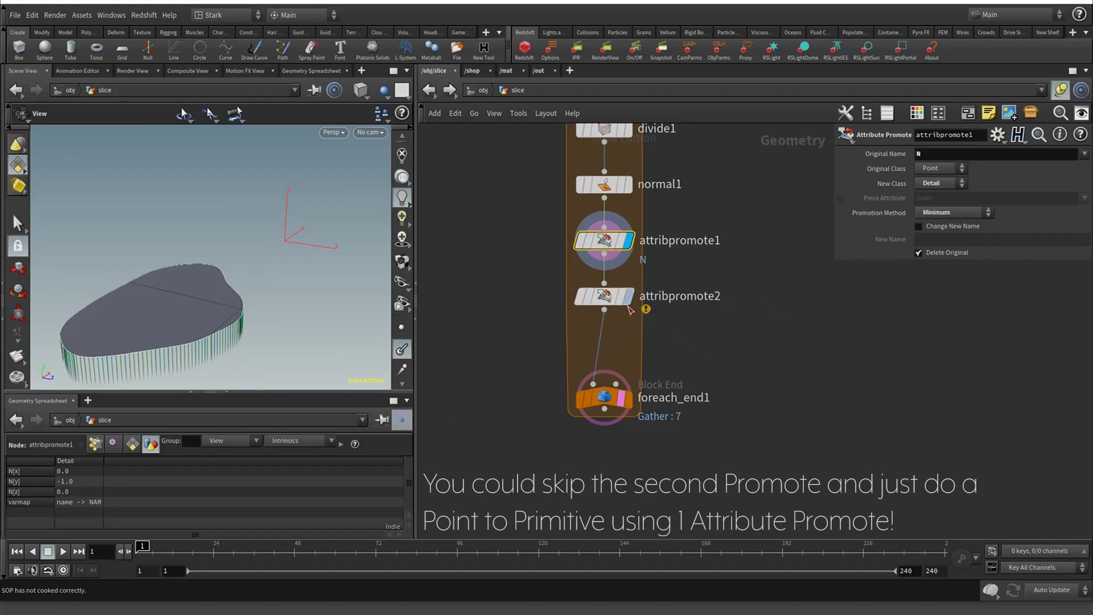
pyautogui.click(1084, 154)
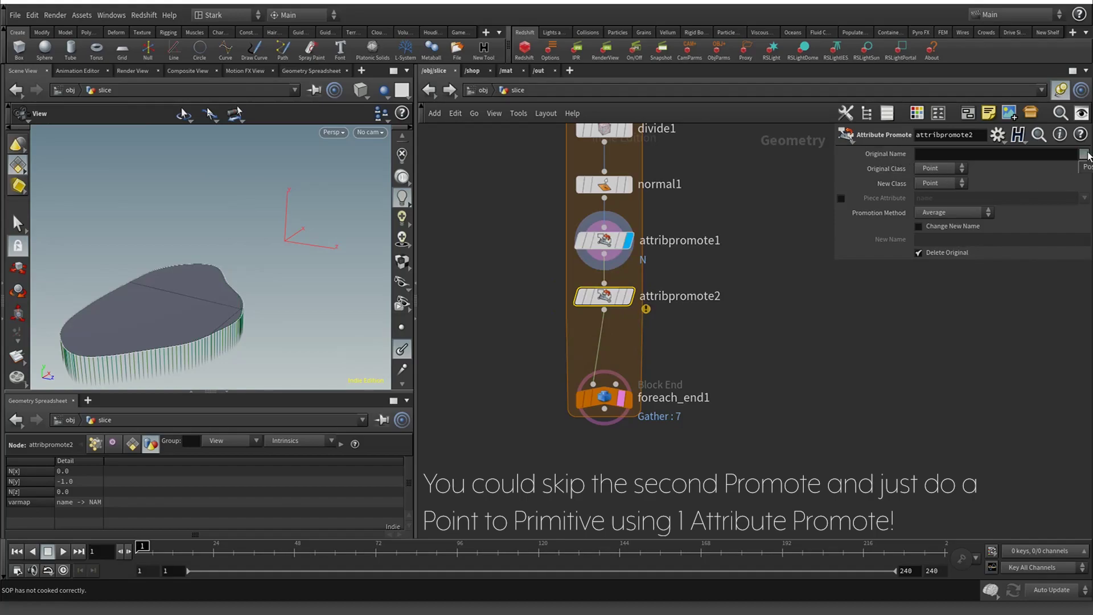
pyautogui.click(628, 296)
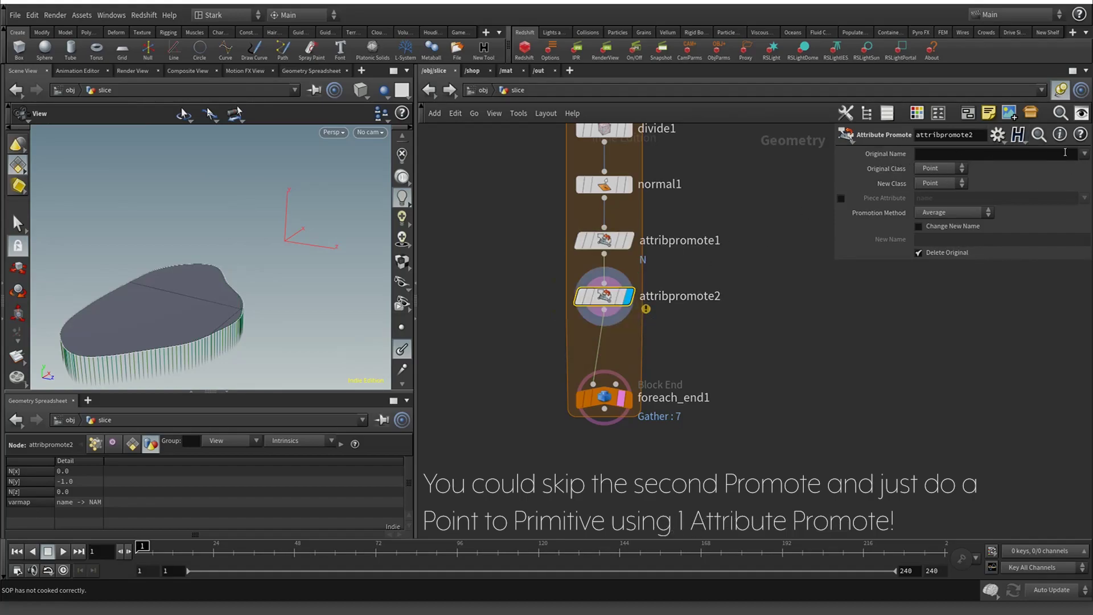
# Set attribpromote2 to promote N from Detail to Primitive
pyautogui.click(1083, 155)
pyautogui.click(938, 167)
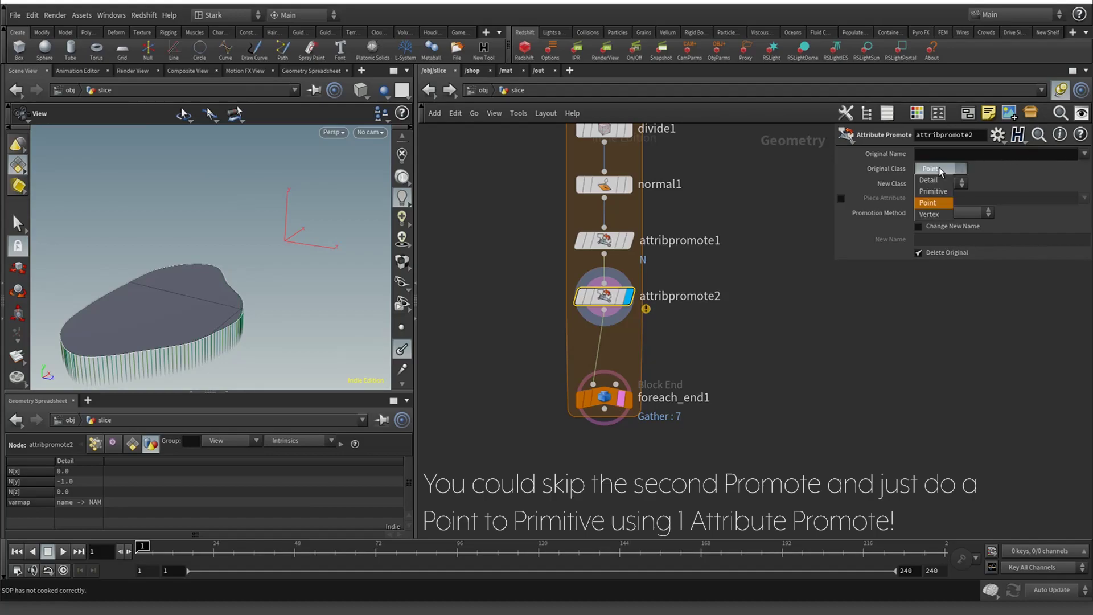
pyautogui.click(942, 182)
pyautogui.click(941, 183)
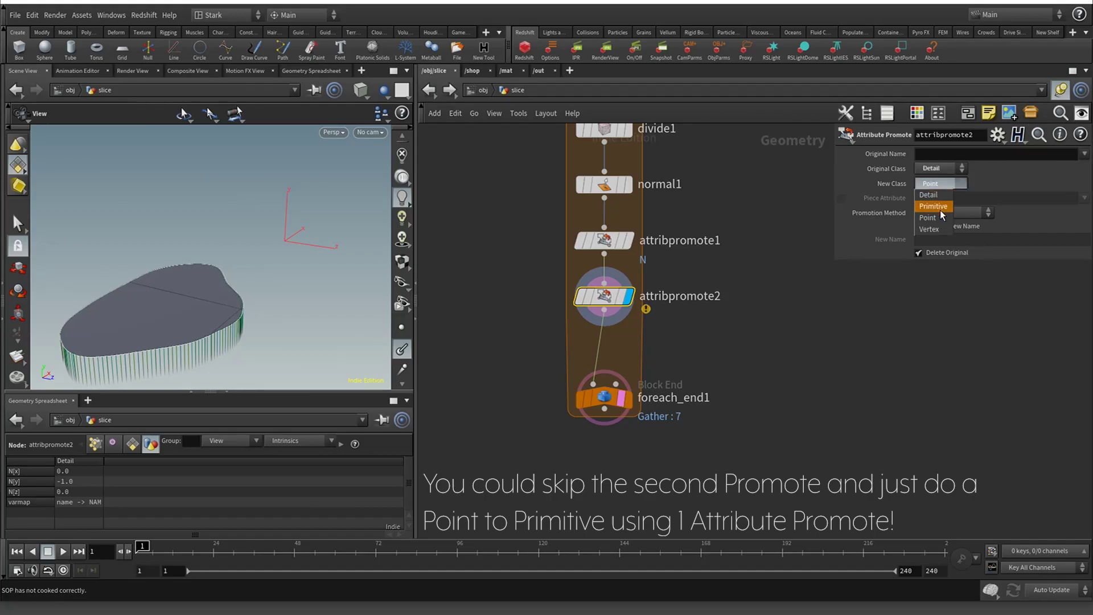
pyautogui.click(940, 210)
pyautogui.click(1083, 159)
pyautogui.write('N')
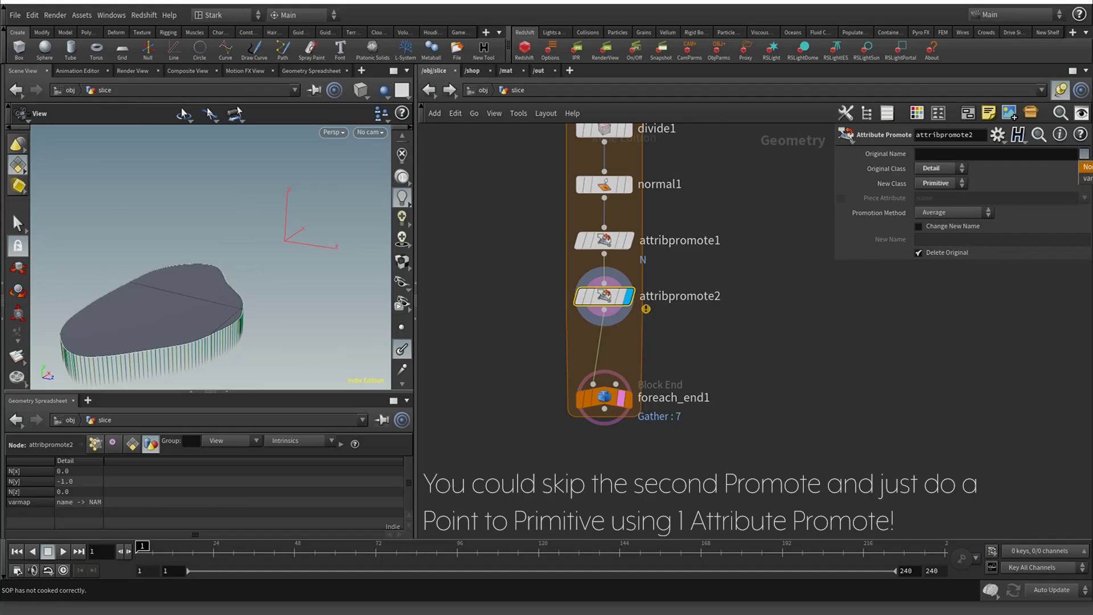
pyautogui.press('Return')
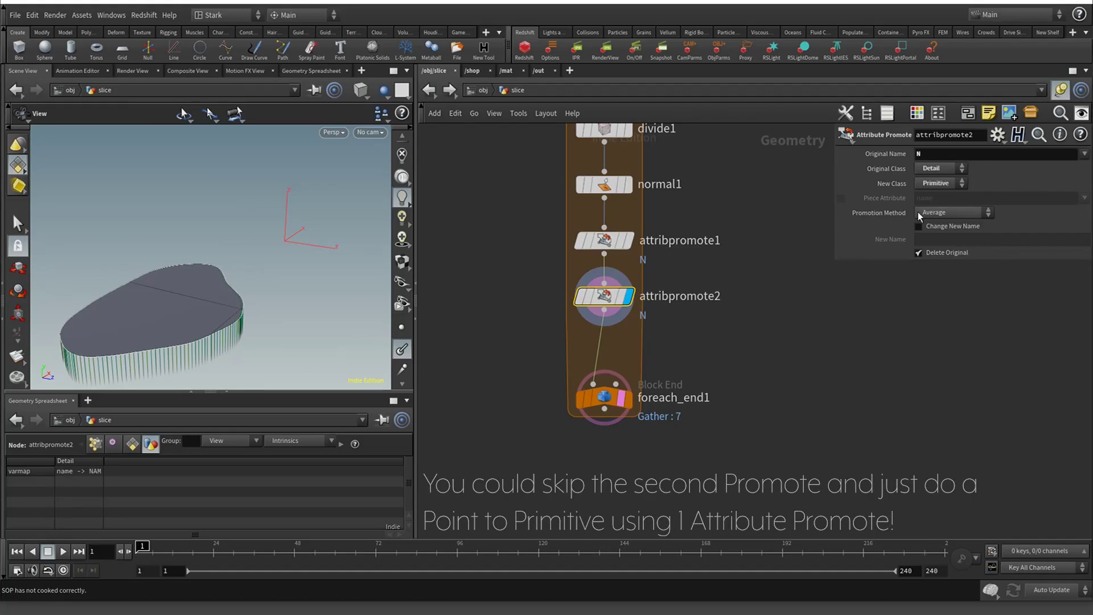
# Show the primitive attributes in an enlarged spreadsheet and examine the slice's N values
pyautogui.click(133, 443)
pyautogui.moveTo(240, 399); pyautogui.dragTo(261, 299)
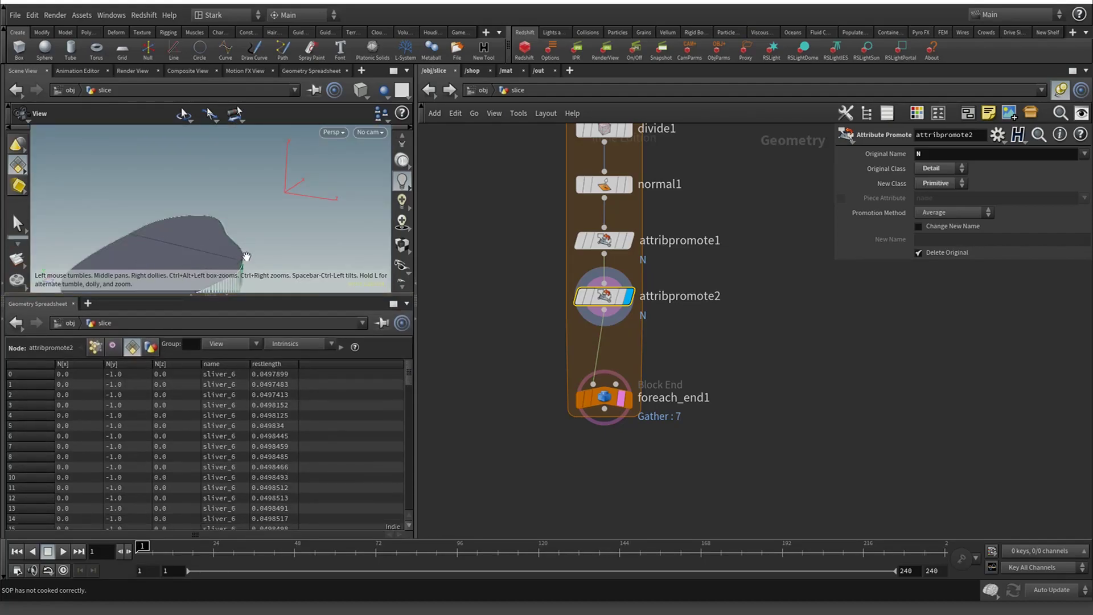
pyautogui.moveTo(409, 373); pyautogui.dragTo(408, 334)
# Move foreach_end1 down and insert an Attribute Wrangle between attribpromote2 and foreach_end1
pyautogui.moveTo(603, 404); pyautogui.dragTo(602, 439)
pyautogui.press('Tab')
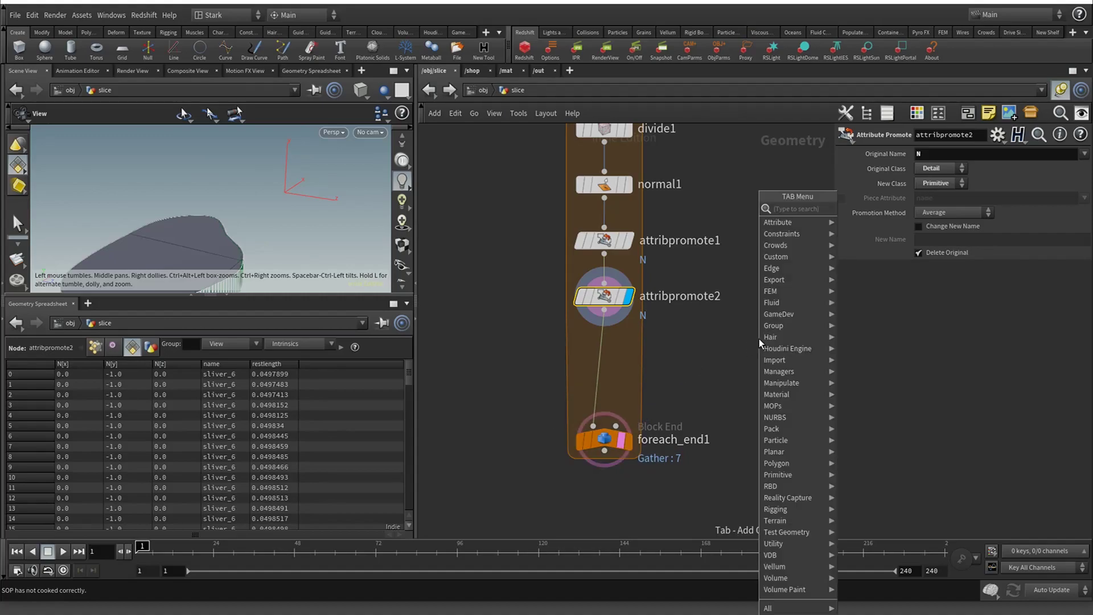
pyautogui.write('wrangle')
pyautogui.press('Return')
pyautogui.click(760, 339)
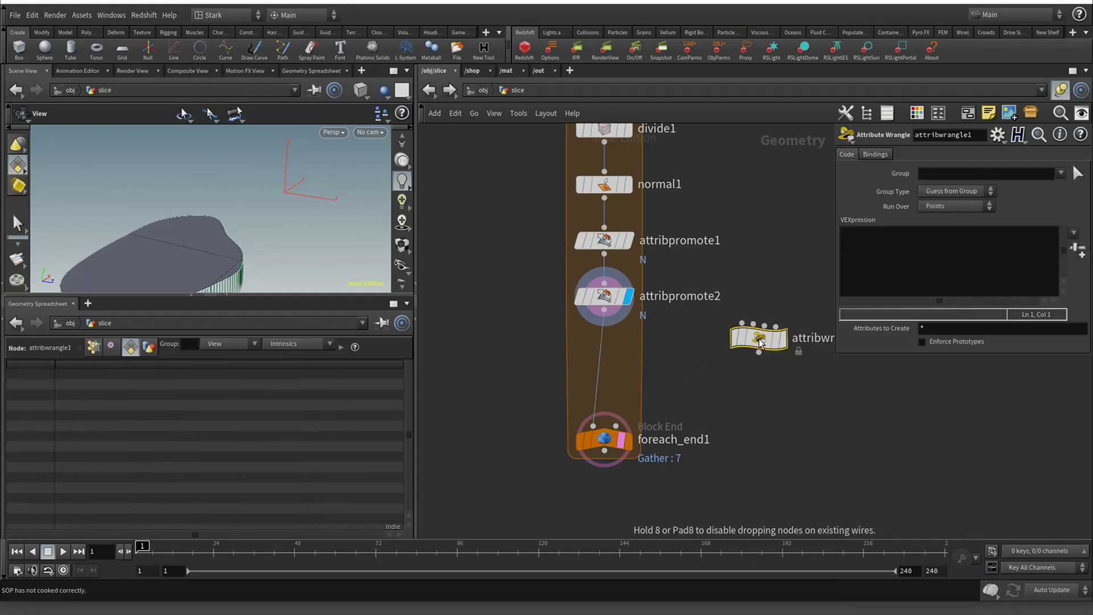
pyautogui.moveTo(760, 339); pyautogui.dragTo(606, 342)
pyautogui.click(608, 308)
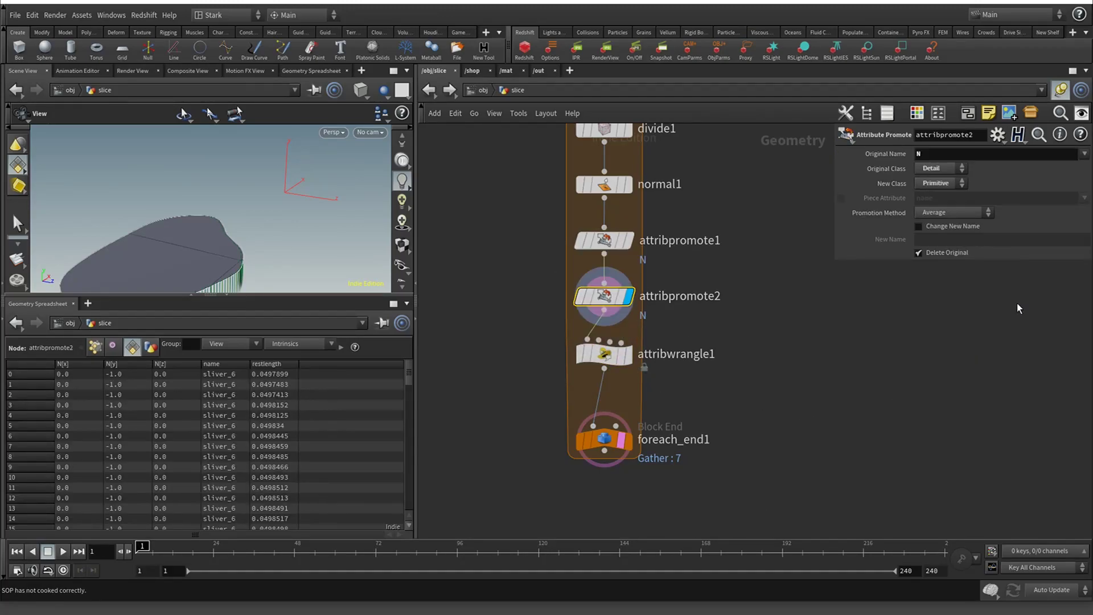
# Set attribwrangle1 to run over Primitives with the VEX expression if(@N.y<0) i@group_flip=1;
pyautogui.click(605, 353)
pyautogui.click(942, 204)
pyautogui.click(942, 230)
pyautogui.click(935, 259)
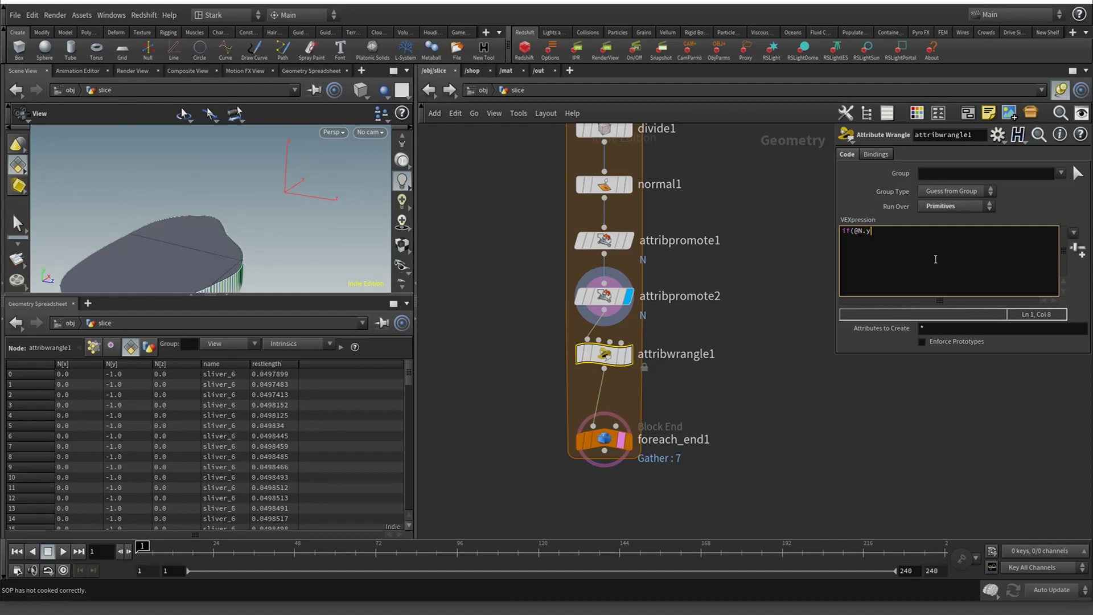
pyautogui.write('if(@N.y<0) i@group_flip=1;')
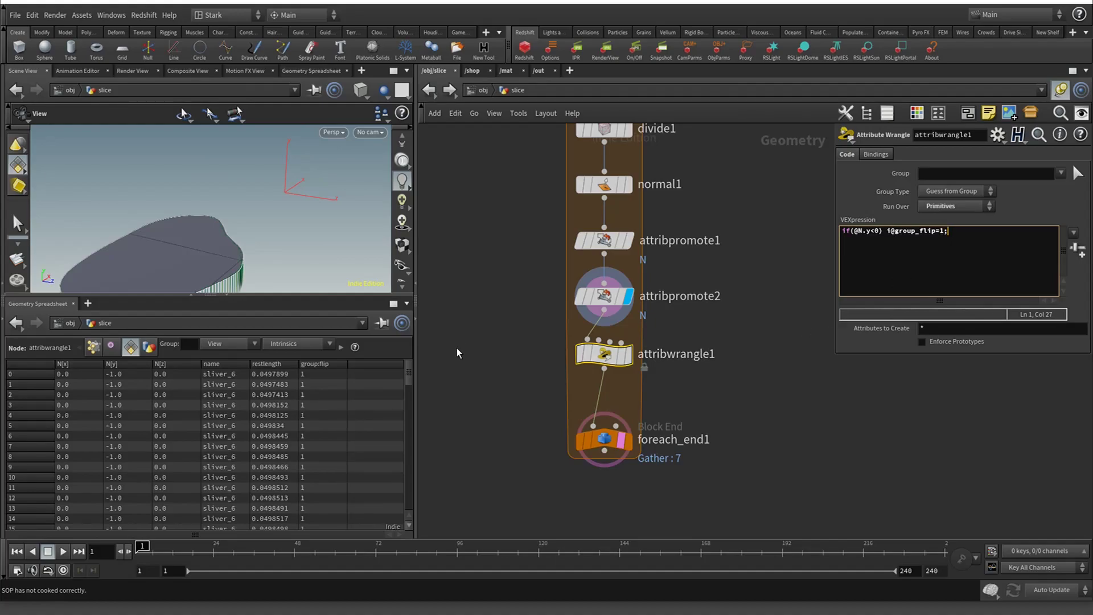
# Display foreach_end1 with Single Pass turned off and check the flip group values across all slices
pyautogui.click(604, 438)
pyautogui.click(626, 440)
pyautogui.click(841, 286)
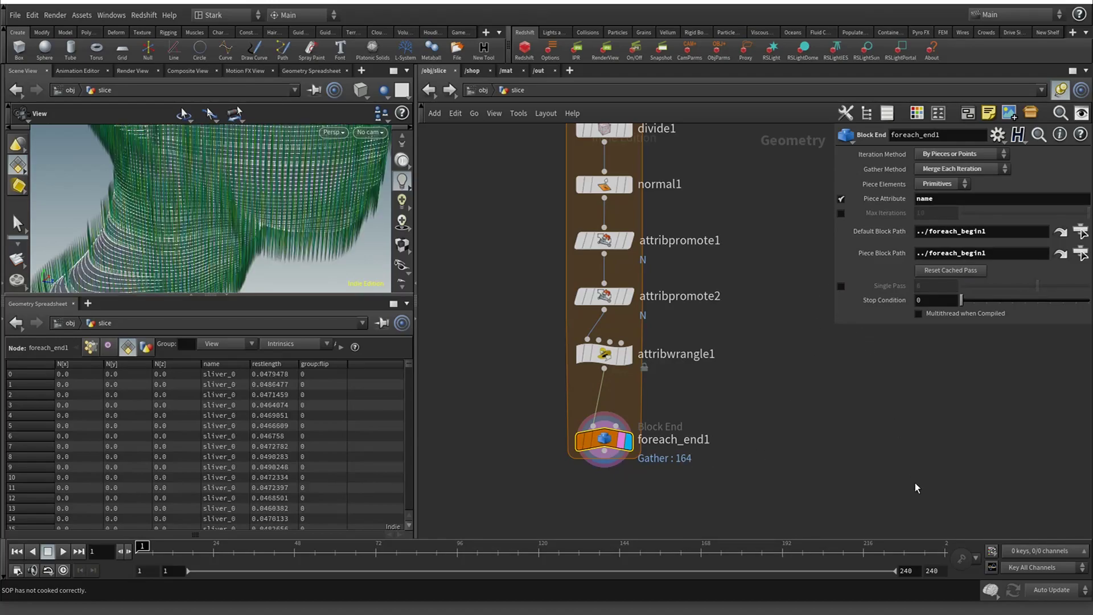
pyautogui.moveTo(411, 361); pyautogui.dragTo(411, 453)
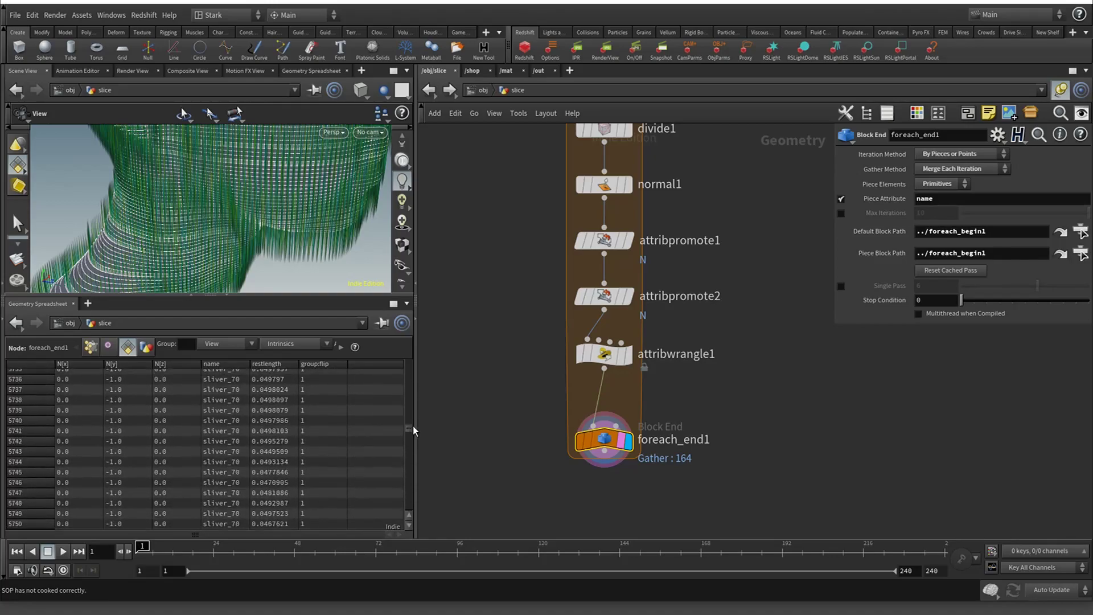
pyautogui.moveTo(413, 426); pyautogui.dragTo(421, 489)
# Add a Pack node and insert it between attribwrangle1 and foreach_end1
pyautogui.press('Tab')
pyautogui.write('pack')
pyautogui.press('Return')
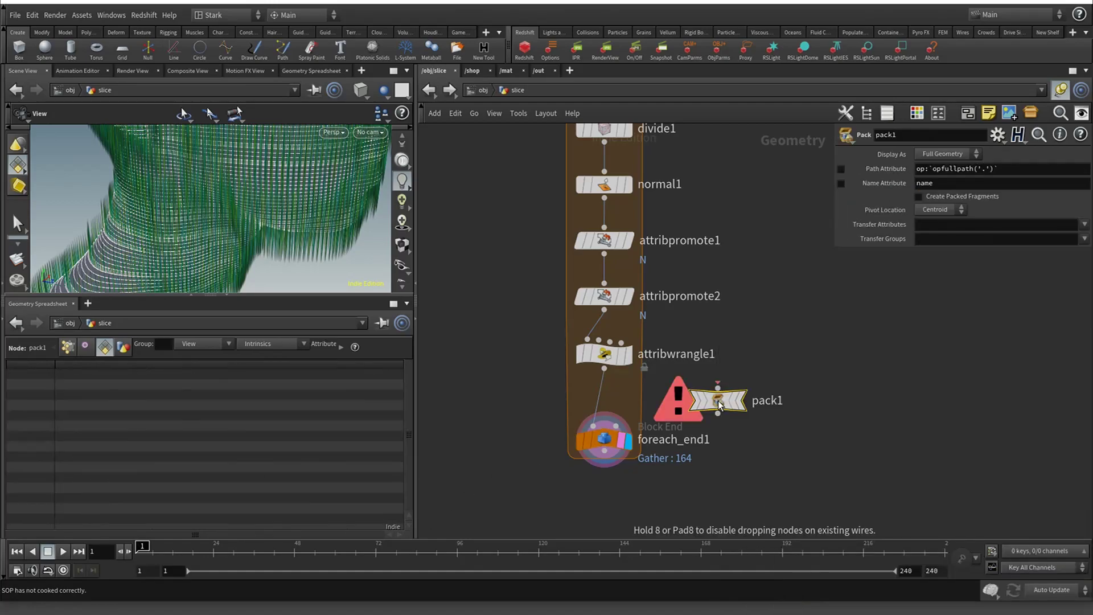
pyautogui.click(603, 387)
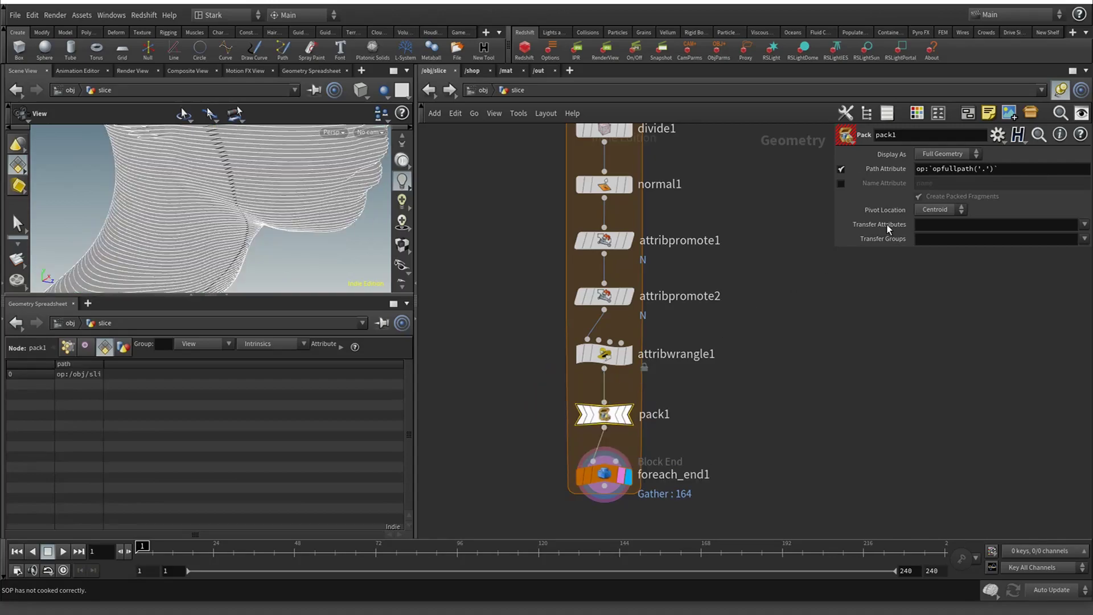
# Set pack1 to transfer all attributes (*) and groups, and check the packed slice values on foreach_end1 in the spreadsheet
pyautogui.click(949, 227)
pyautogui.write('*')
pyautogui.press('Tab')
pyautogui.write('*')
pyautogui.press('Return')
pyautogui.click(612, 473)
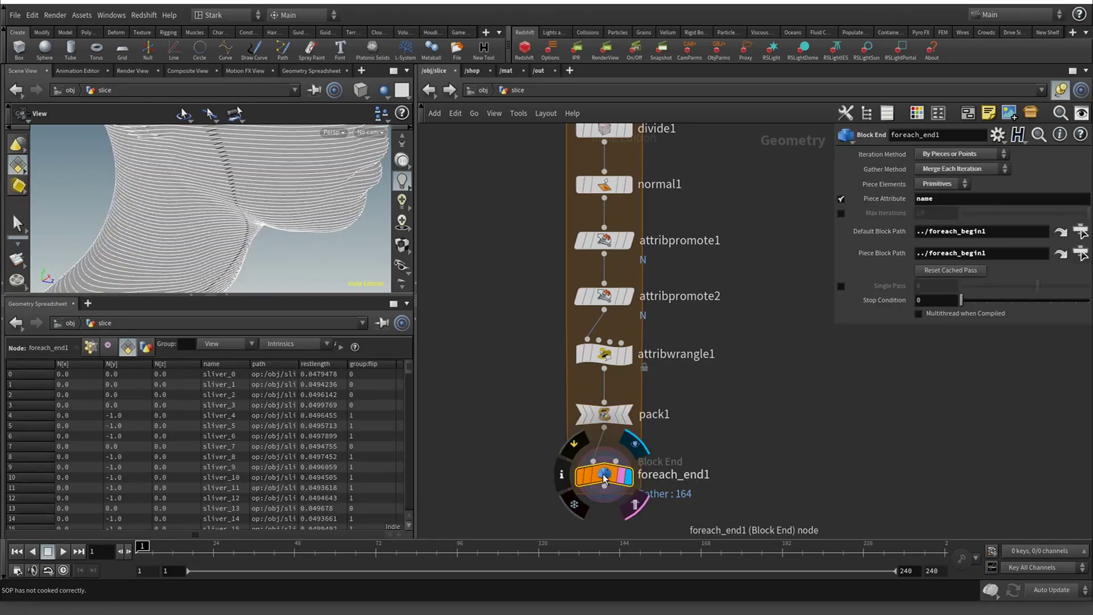
pyautogui.moveTo(409, 371); pyautogui.dragTo(408, 512)
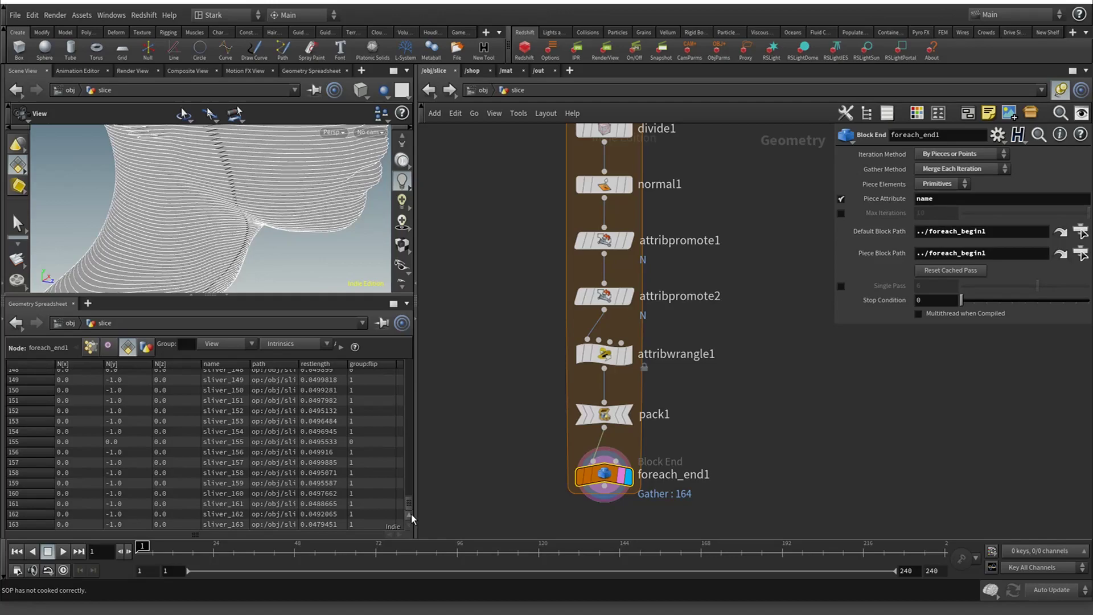
pyautogui.moveTo(412, 509); pyautogui.dragTo(411, 360)
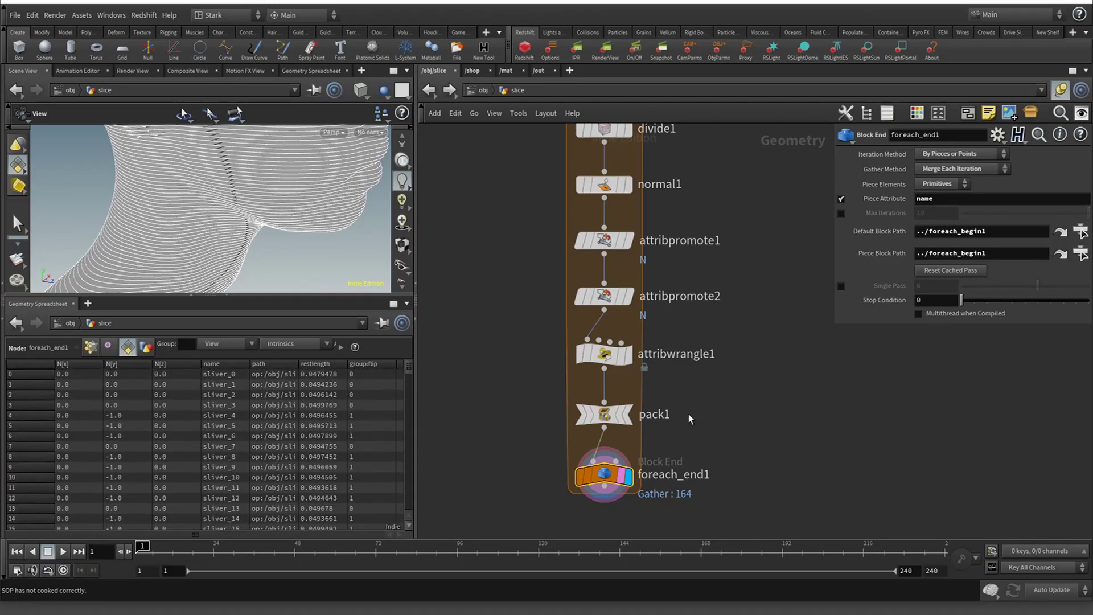
# Move pack1 lower in the loop, bypass it, and hide the normals in the viewport
pyautogui.moveTo(596, 415); pyautogui.dragTo(607, 508)
pyautogui.click(584, 448)
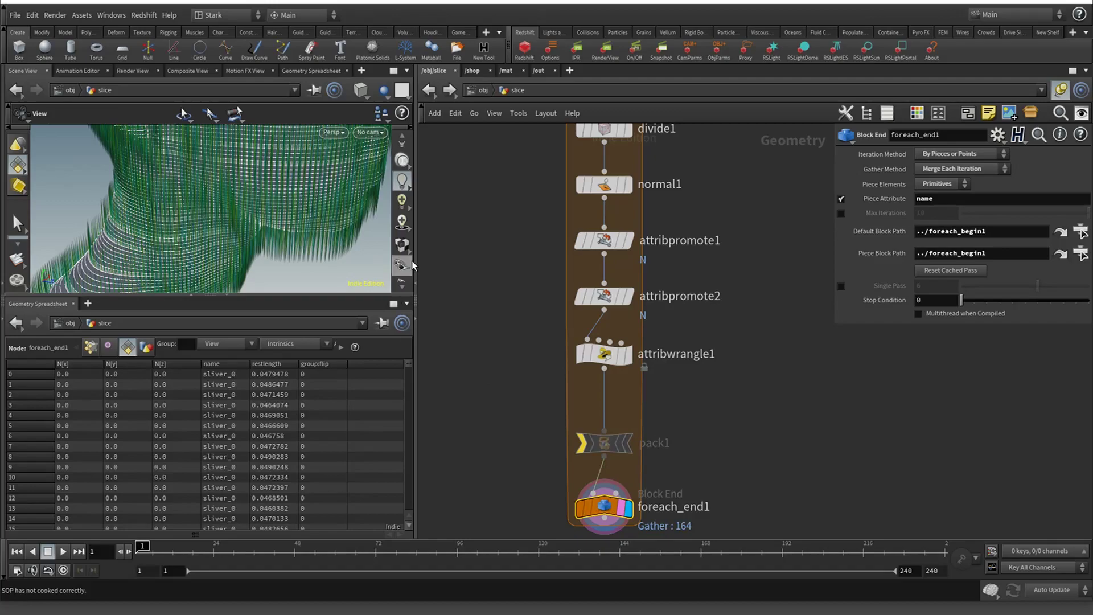
pyautogui.scroll(-4, 406, 263)
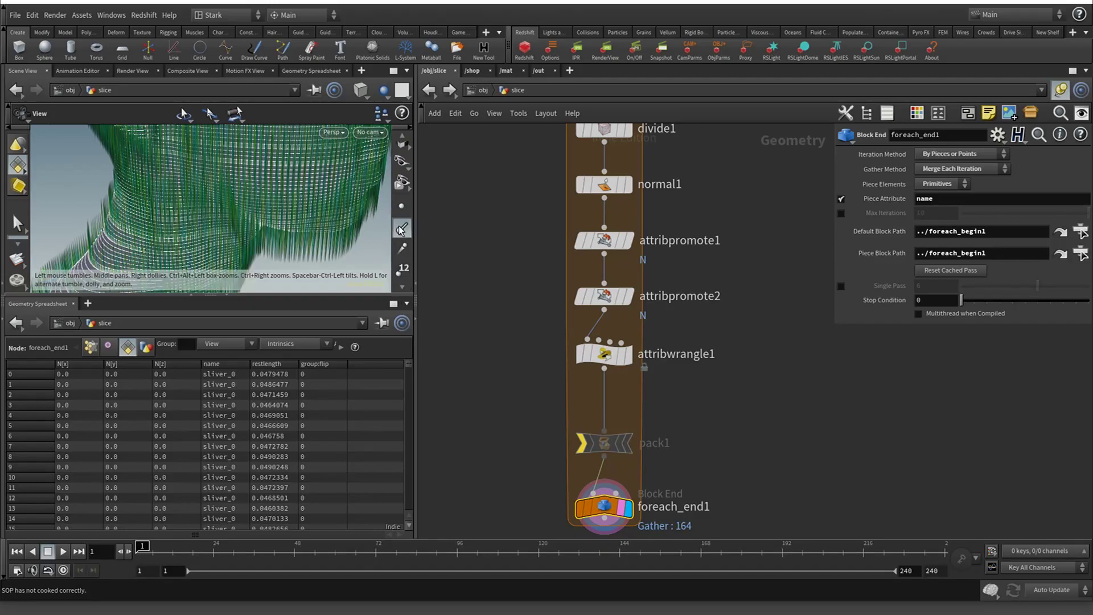
# Insert a Reverse node between attribwrangle1 and pack1 with flip as its Source Group
pyautogui.press('Tab')
pyautogui.write('re')
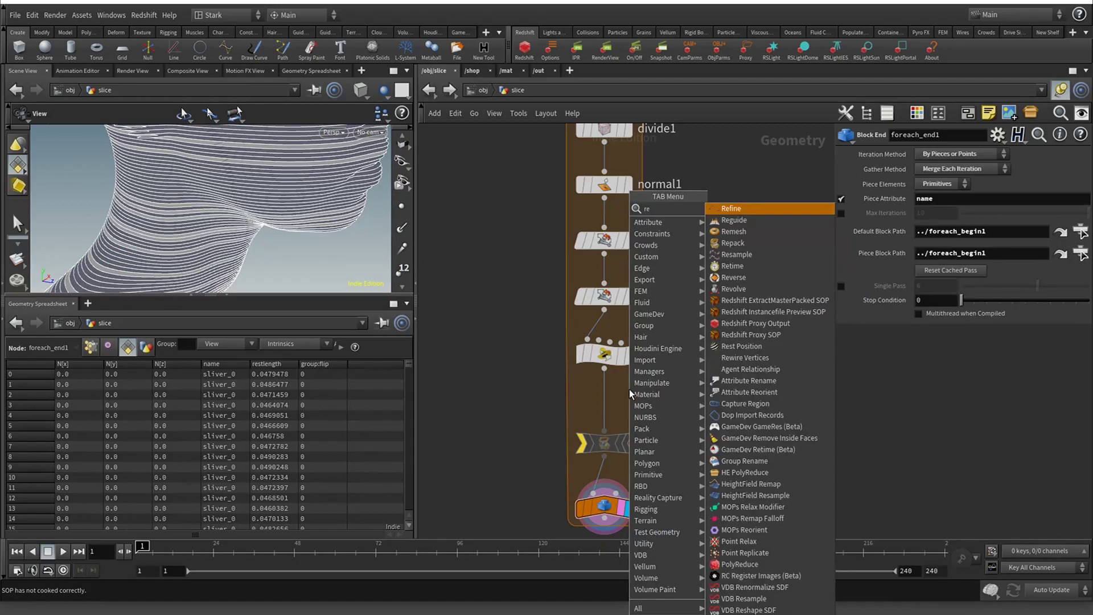
pyautogui.write('s')
pyautogui.press('BackSpace')
pyautogui.write('v')
pyautogui.press('Return')
pyautogui.click(629, 392)
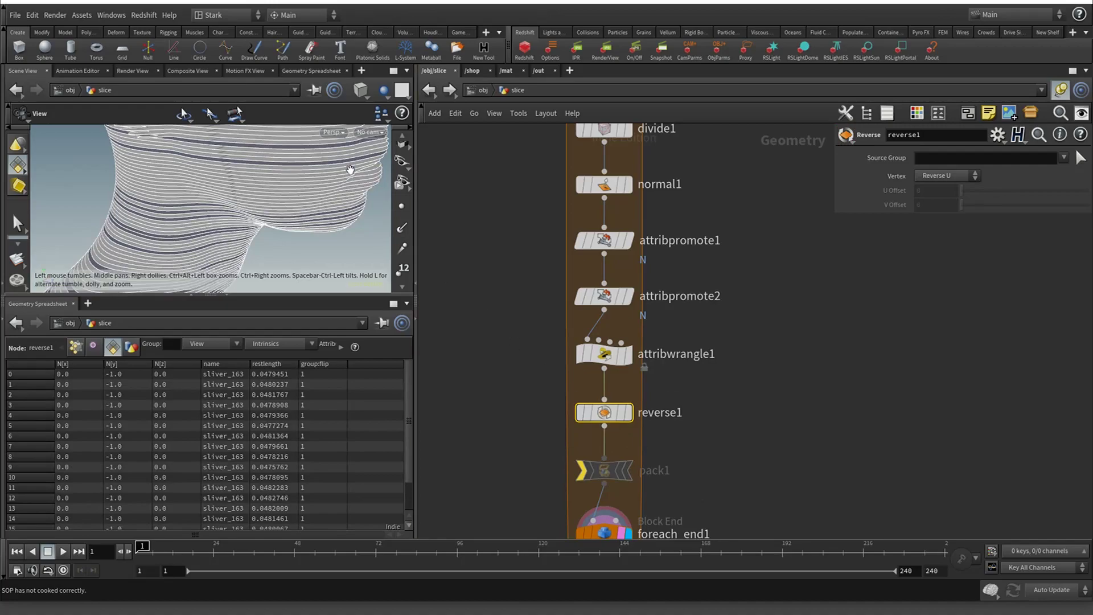
pyautogui.click(1063, 158)
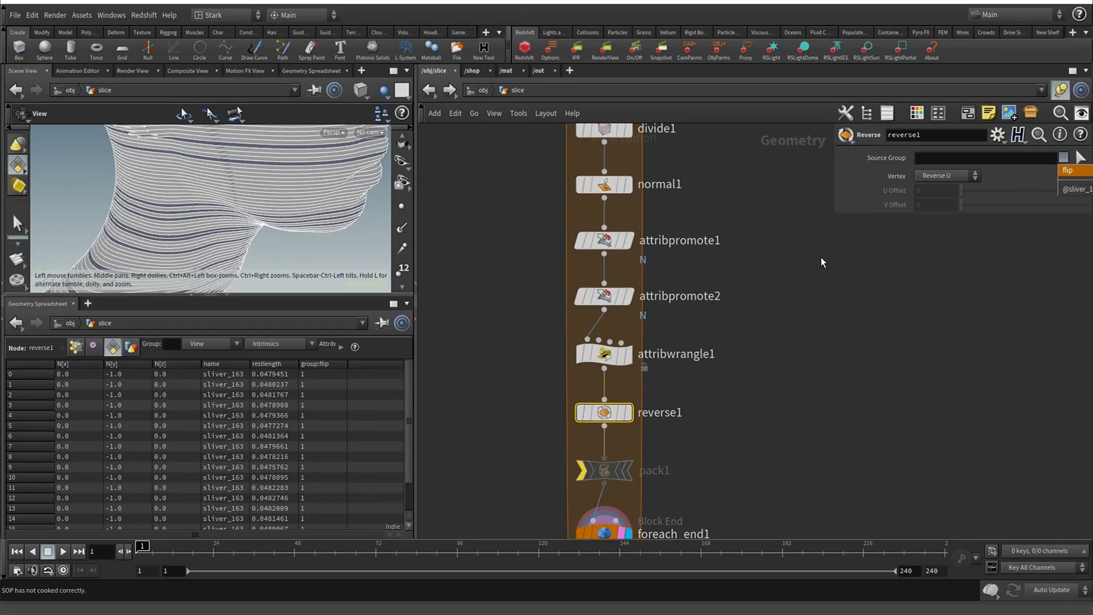
pyautogui.press('Return')
# Enlarge the viewport and examine the filled slices around the neck, face and top of the head
pyautogui.scroll(-3, 249, 200)
pyautogui.scroll(-3, 249, 200)
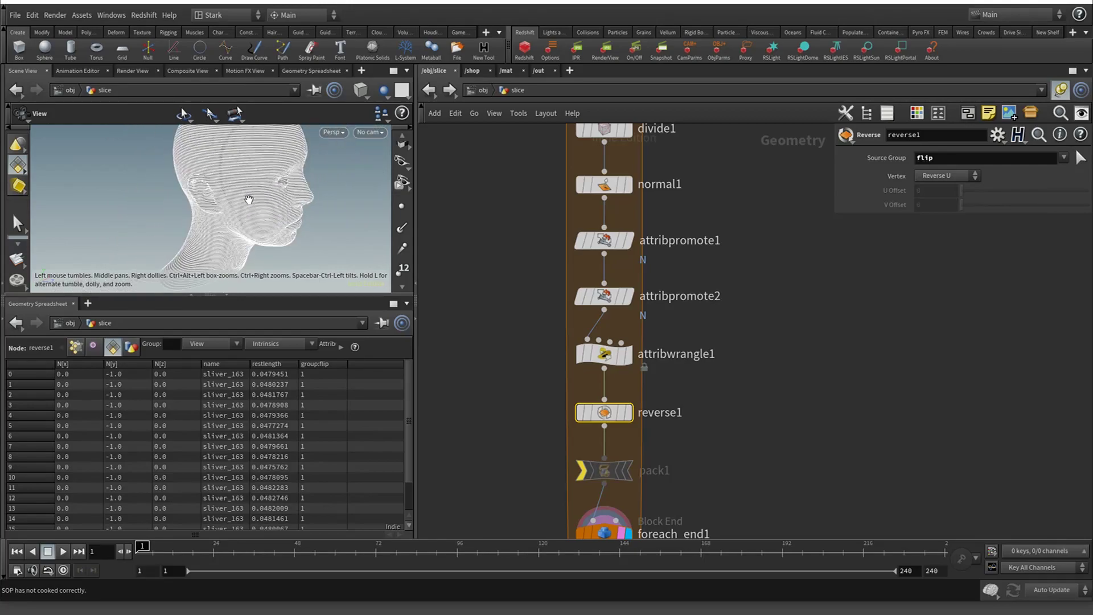
pyautogui.hotkey('space', 'g')
pyautogui.moveTo(248, 200); pyautogui.dragTo(273, 191)
pyautogui.moveTo(159, 218); pyautogui.dragTo(225, 190, button='middle')
pyautogui.scroll(3, 224, 190)
pyautogui.moveTo(224, 192); pyautogui.dragTo(268, 239)
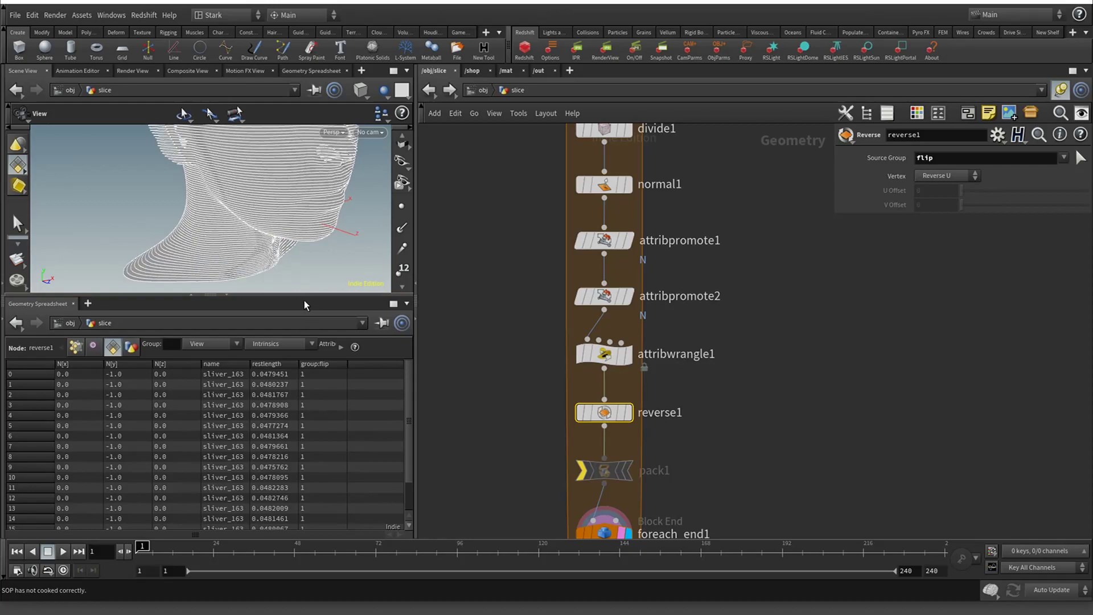
pyautogui.moveTo(305, 296); pyautogui.dragTo(311, 377)
pyautogui.press('g')
pyautogui.moveTo(282, 237)
pyautogui.mouseDown()
pyautogui.moveTo(253, 240)
pyautogui.moveTo(285, 238)
pyautogui.moveTo(292, 255)
pyautogui.mouseUp()
pyautogui.moveTo(235, 279); pyautogui.dragTo(288, 205)
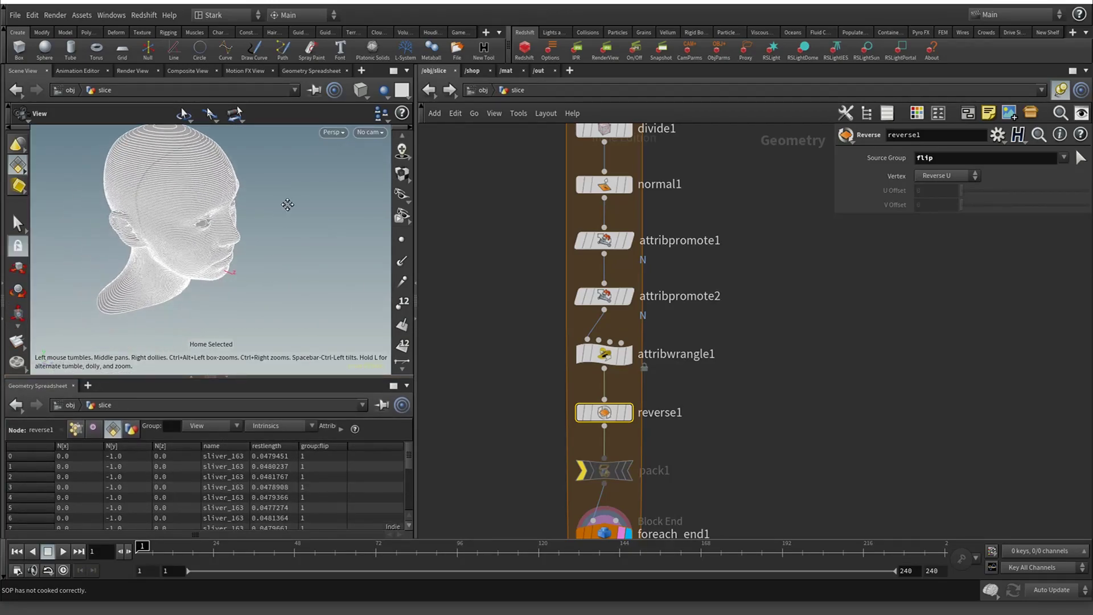
pyautogui.scroll(7, 193, 153)
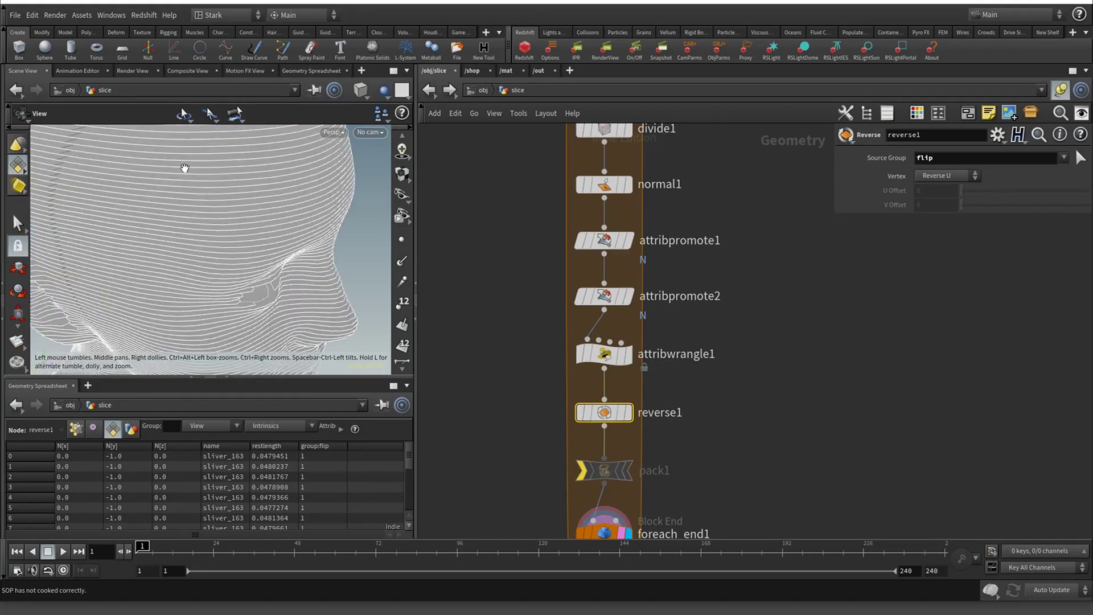
pyautogui.moveTo(183, 169); pyautogui.dragTo(214, 472)
pyautogui.moveTo(208, 210); pyautogui.dragTo(235, 209)
pyautogui.scroll(-5, 754, 390)
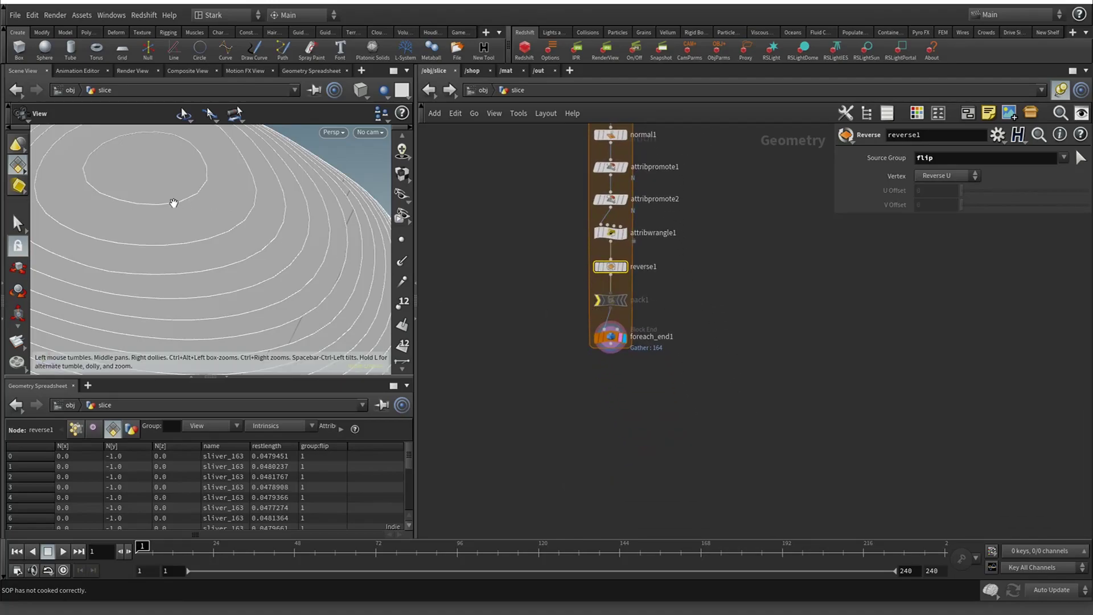
pyautogui.press('e')
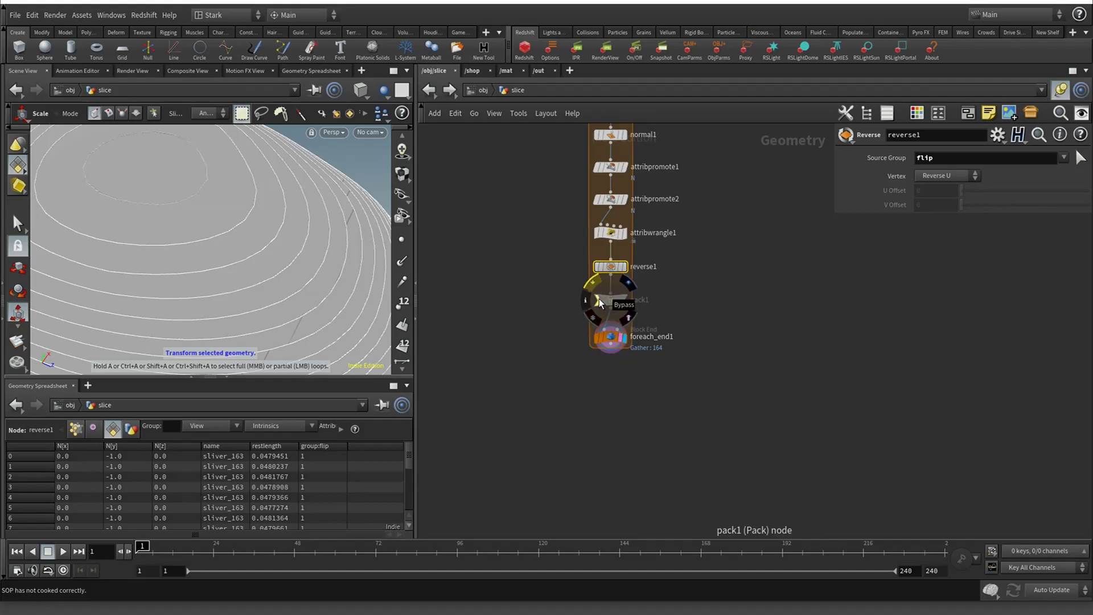
# Turn on the normals display and inspect the normal directions across the whole head
pyautogui.click(599, 298)
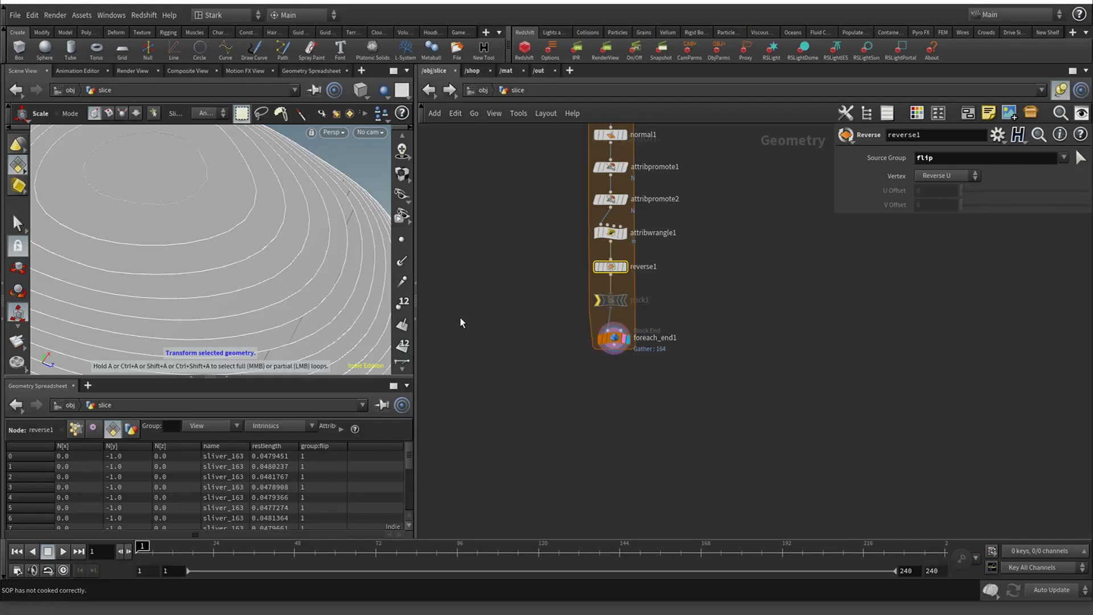
pyautogui.click(401, 261)
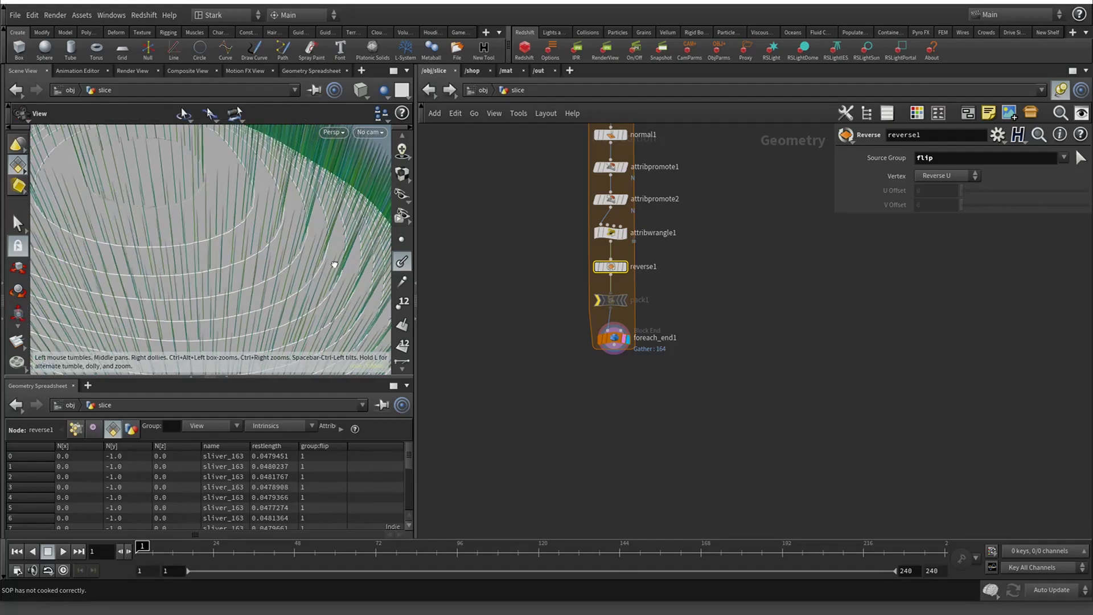
pyautogui.moveTo(335, 263); pyautogui.dragTo(253, 242)
# Add a Normal node after foreach_end1, display it, and set it to add normals to Points
pyautogui.press('Tab')
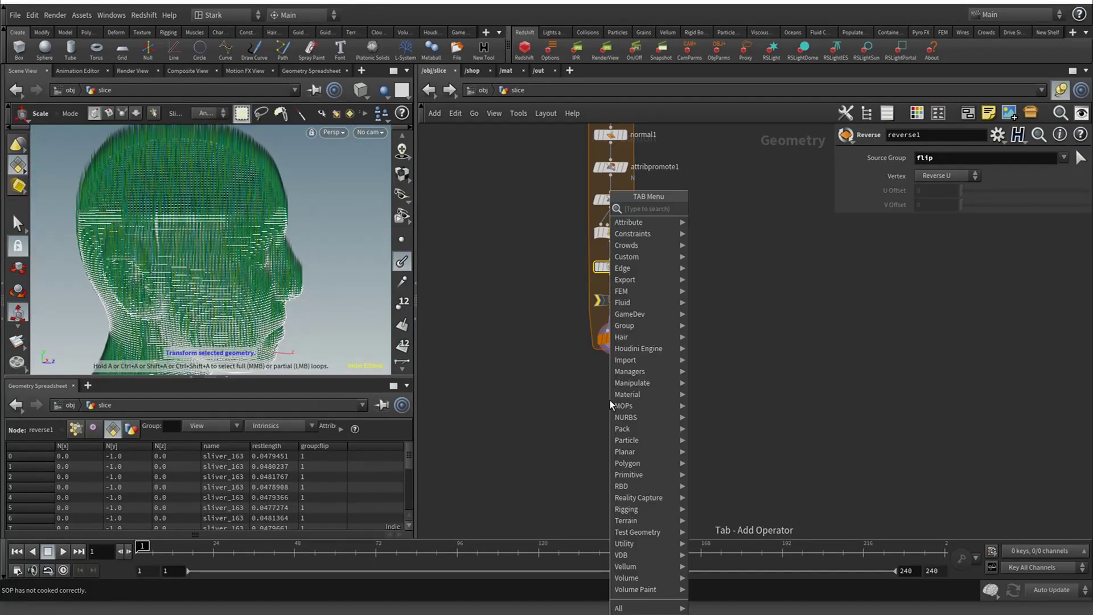
pyautogui.write('normal')
pyautogui.press('Return')
pyautogui.click(609, 400)
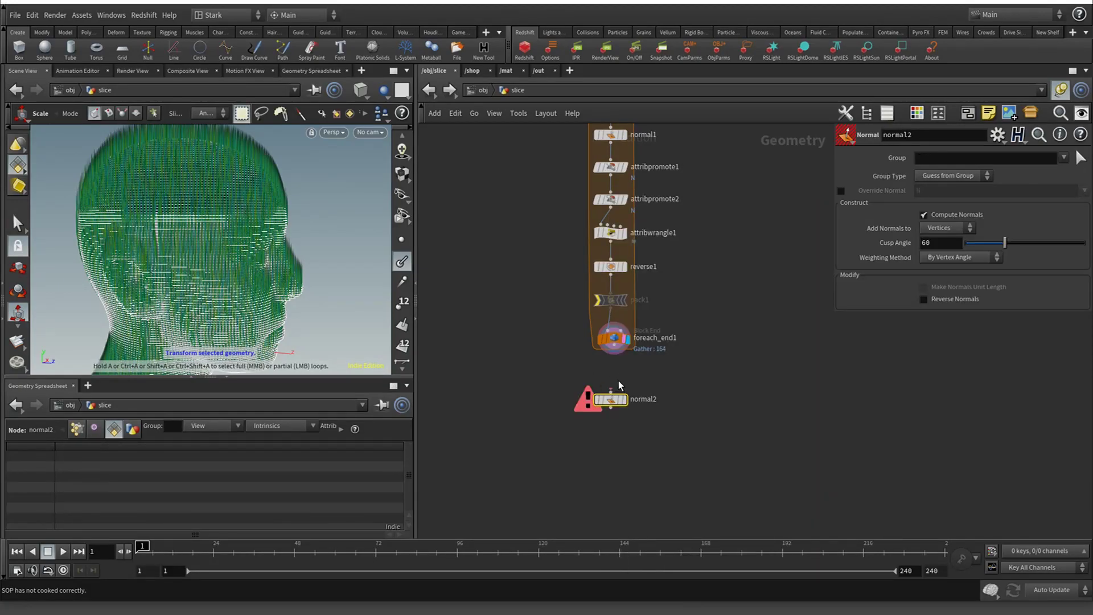
pyautogui.moveTo(610, 391); pyautogui.dragTo(613, 350)
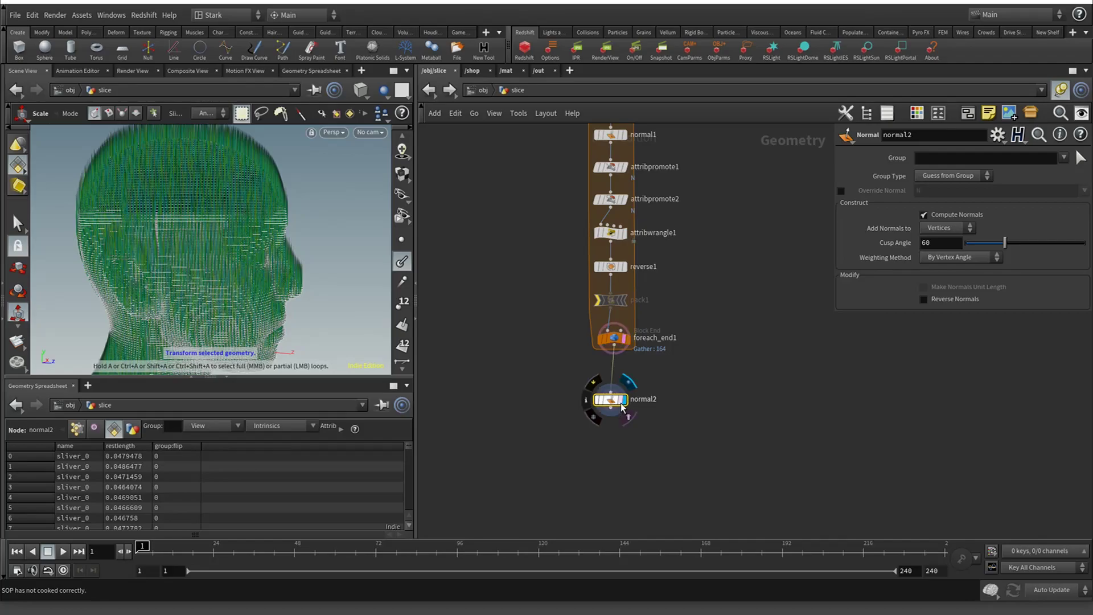
pyautogui.moveTo(622, 405); pyautogui.dragTo(625, 393)
pyautogui.click(954, 228)
pyautogui.click(949, 227)
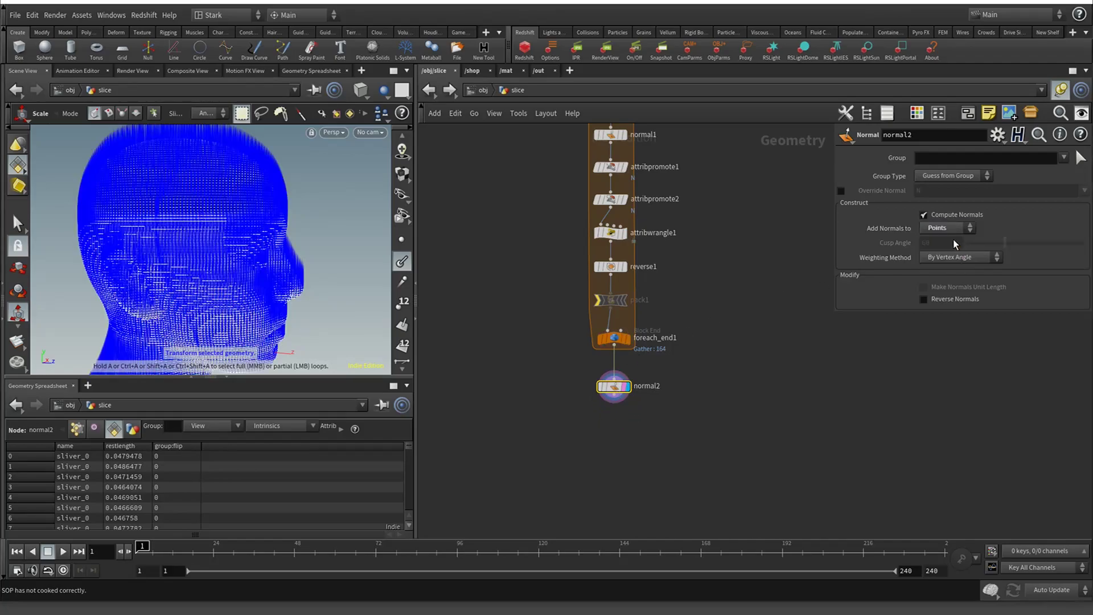
pyautogui.moveTo(322, 256)
pyautogui.keyDown('alt'); pyautogui.mouseDown()
pyautogui.moveTo(320, 296)
pyautogui.moveTo(326, 262)
pyautogui.mouseUp(); pyautogui.keyUp('alt')
# Isolate slice 38 with Single Pass on foreach_end1 to check its normals
pyautogui.click(614, 338)
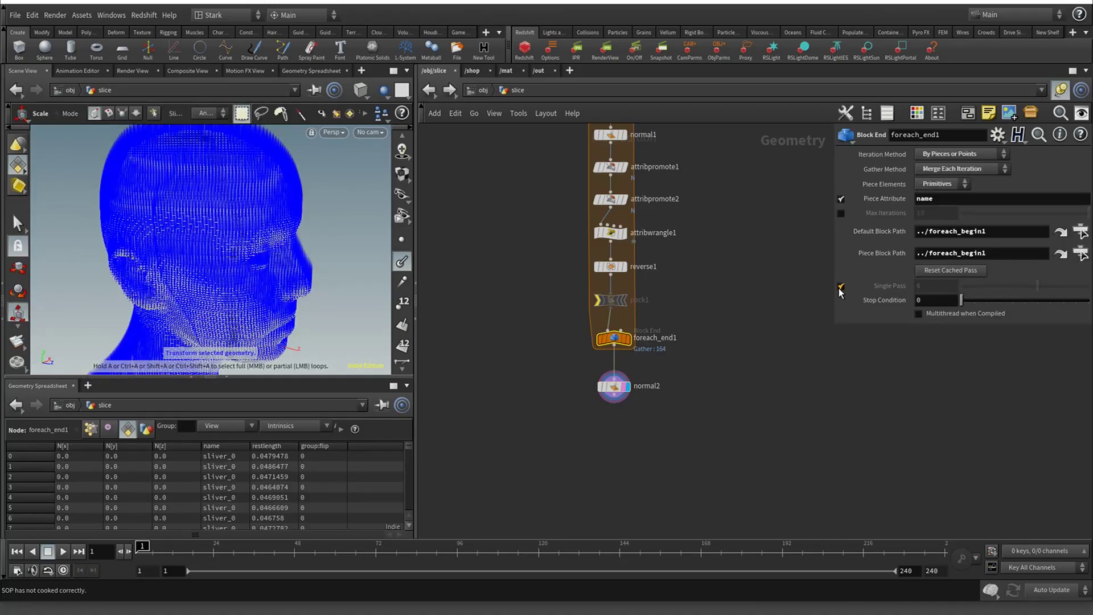
pyautogui.click(841, 287)
pyautogui.moveTo(932, 286)
pyautogui.mouseDown(button='middle')
pyautogui.moveTo(1036, 279)
pyautogui.moveTo(950, 279)
pyautogui.mouseUp(button='middle')
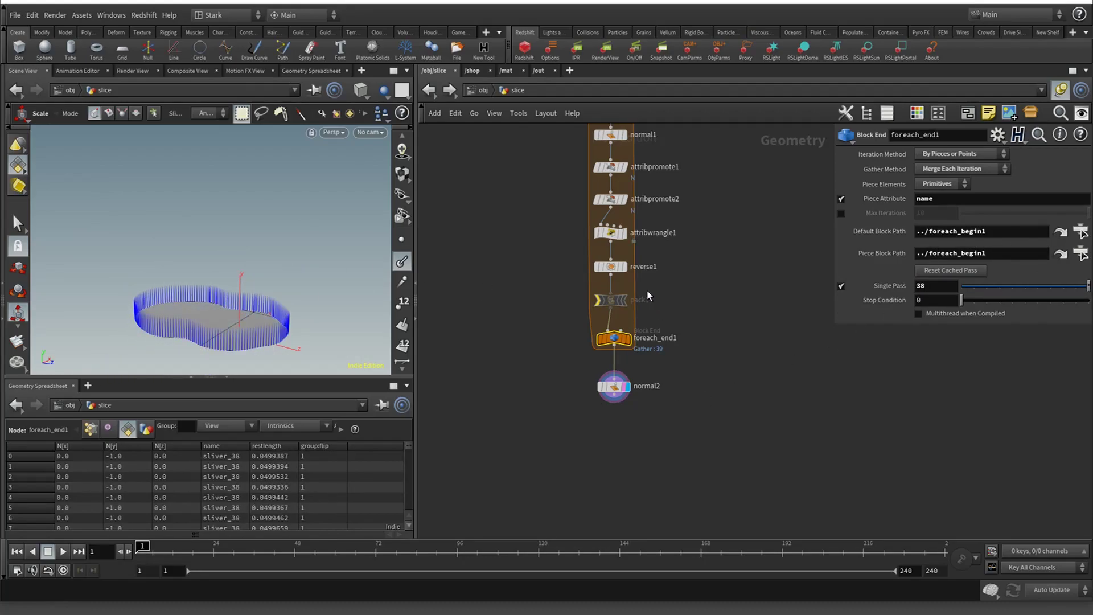
pyautogui.click(606, 386)
pyautogui.click(614, 339)
# Re-enable pack1 and turn off Single Pass on foreach_end1, comparing the results of foreach_end1 and normal2
pyautogui.click(597, 304)
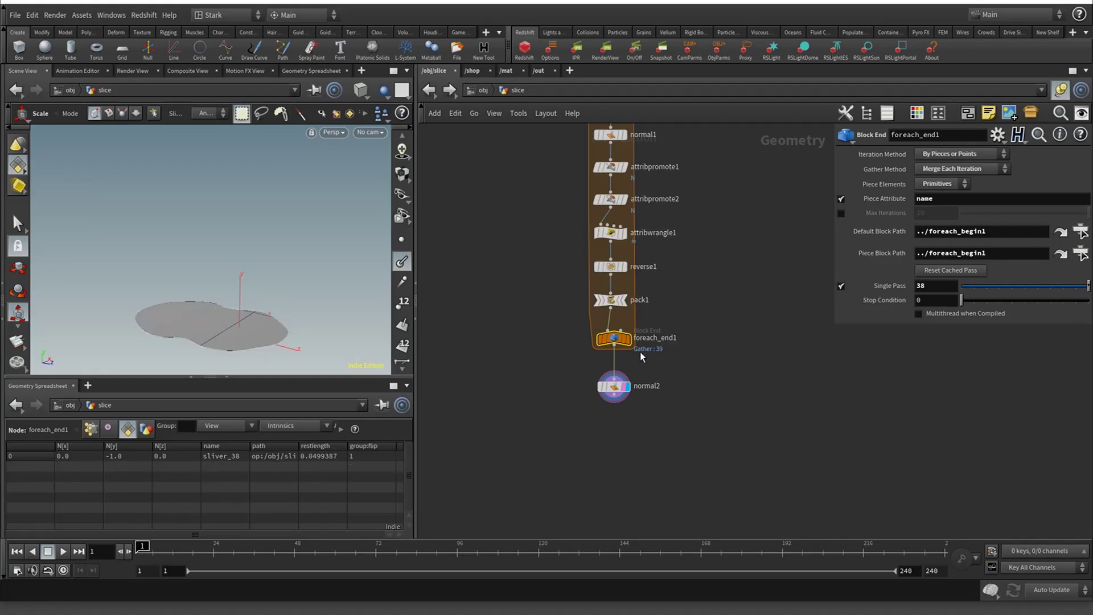
pyautogui.click(613, 385)
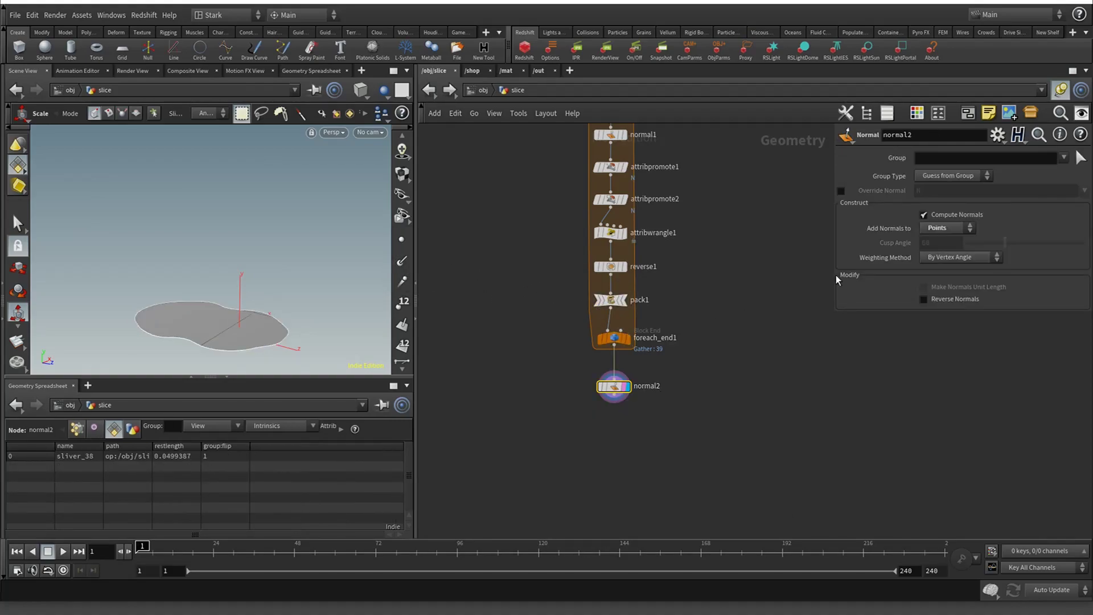
pyautogui.click(614, 338)
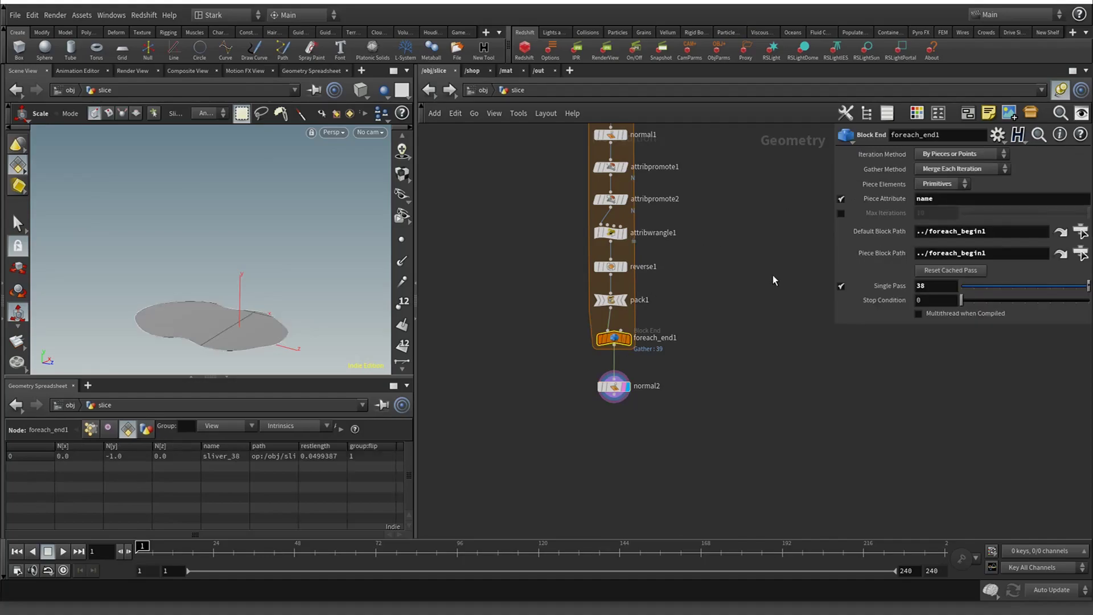
pyautogui.click(841, 286)
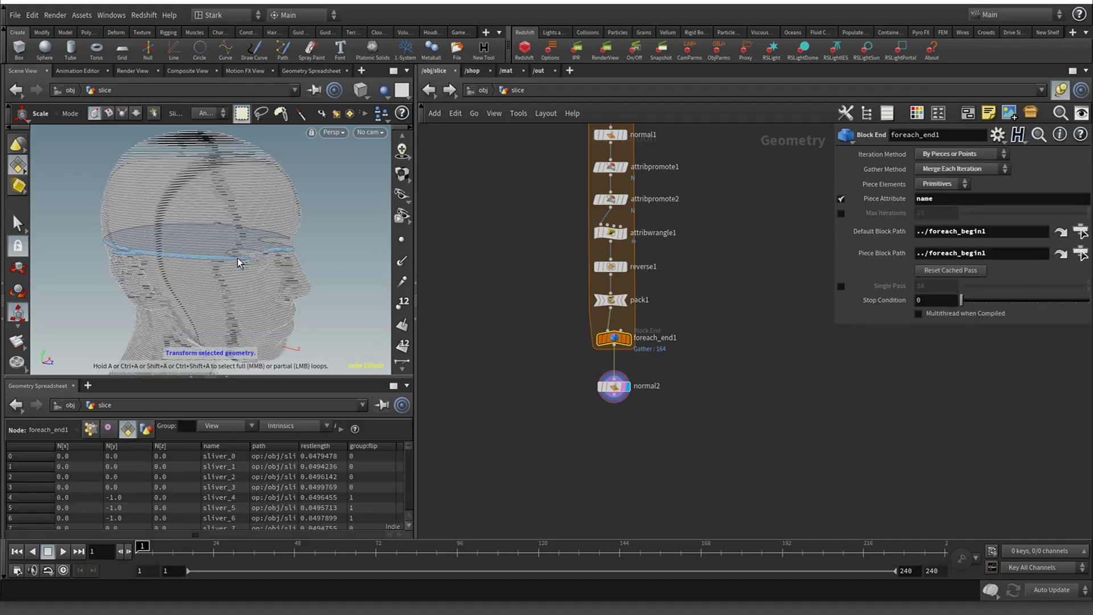
pyautogui.click(615, 393)
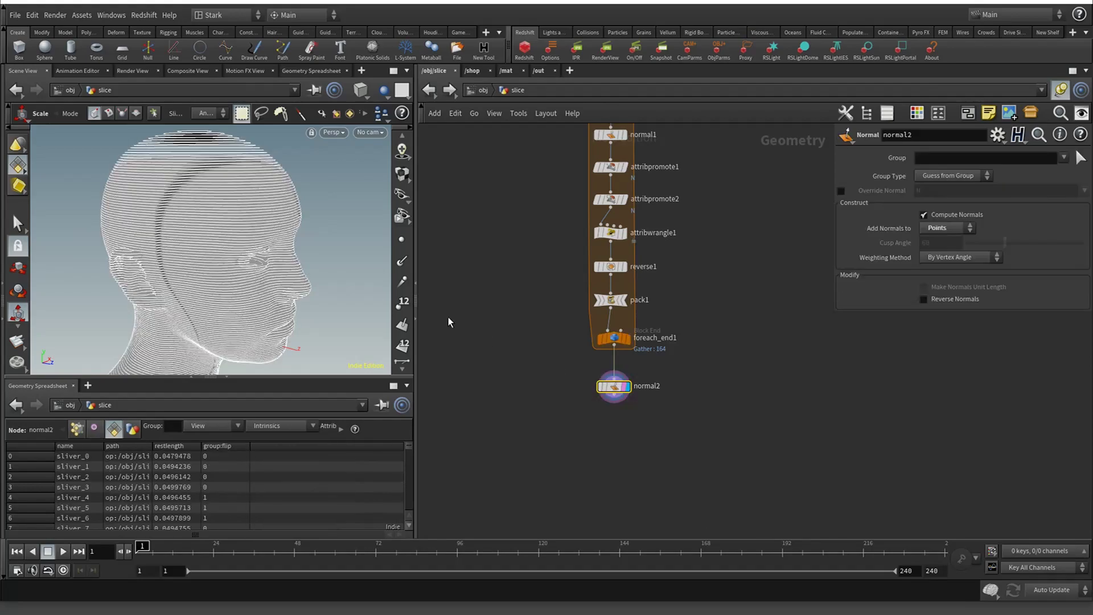
# Examine the packed head slices from several angles and review the complete node network from the source to normal2
pyautogui.keyDown('alt'); pyautogui.moveTo(341, 239); pyautogui.dragTo(290, 279); pyautogui.keyUp('alt')
pyautogui.press('e')
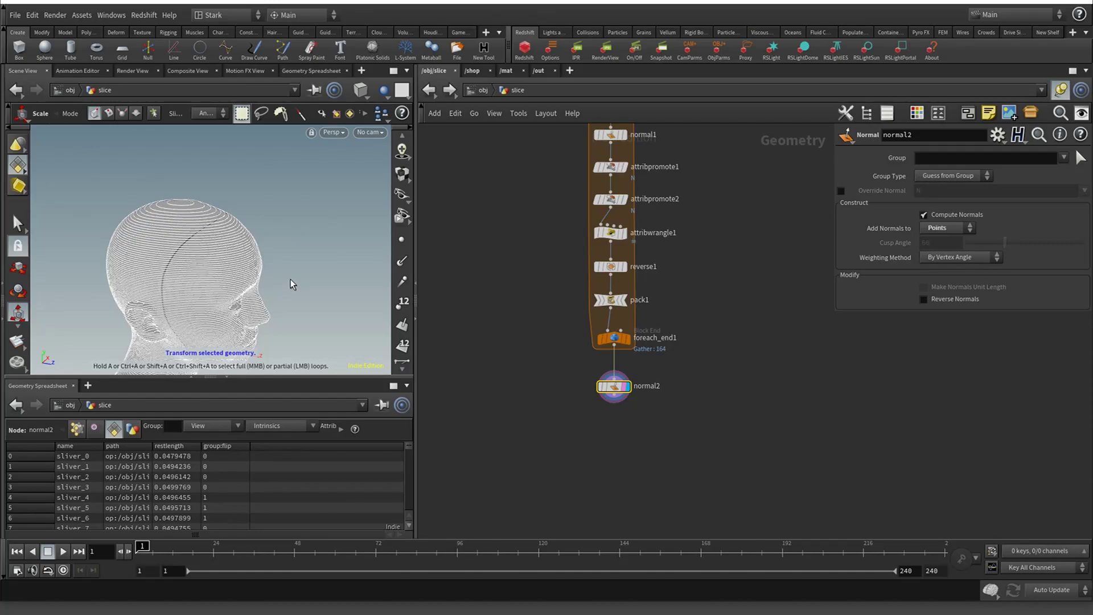
pyautogui.press('Escape')
pyautogui.moveTo(317, 287); pyautogui.dragTo(283, 226)
pyautogui.press('e')
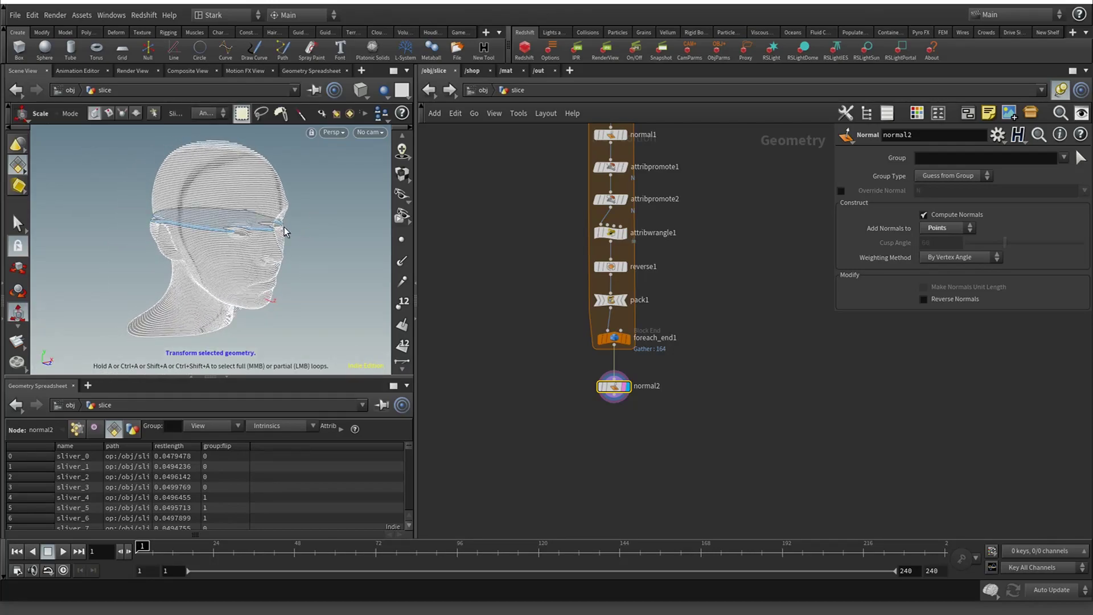
pyautogui.moveTo(716, 302); pyautogui.dragTo(695, 393, button='middle')
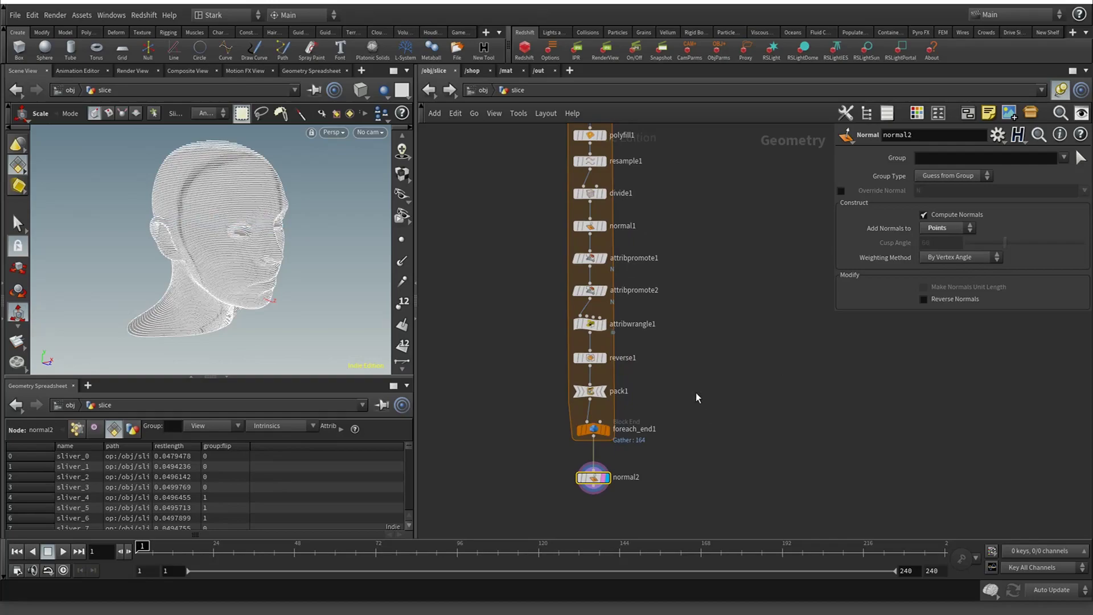
pyautogui.doubleClick(593, 438)
pyautogui.click(593, 437)
pyautogui.click(594, 434)
pyautogui.moveTo(594, 432); pyautogui.dragTo(593, 433)
pyautogui.click(595, 431)
pyautogui.press('h')
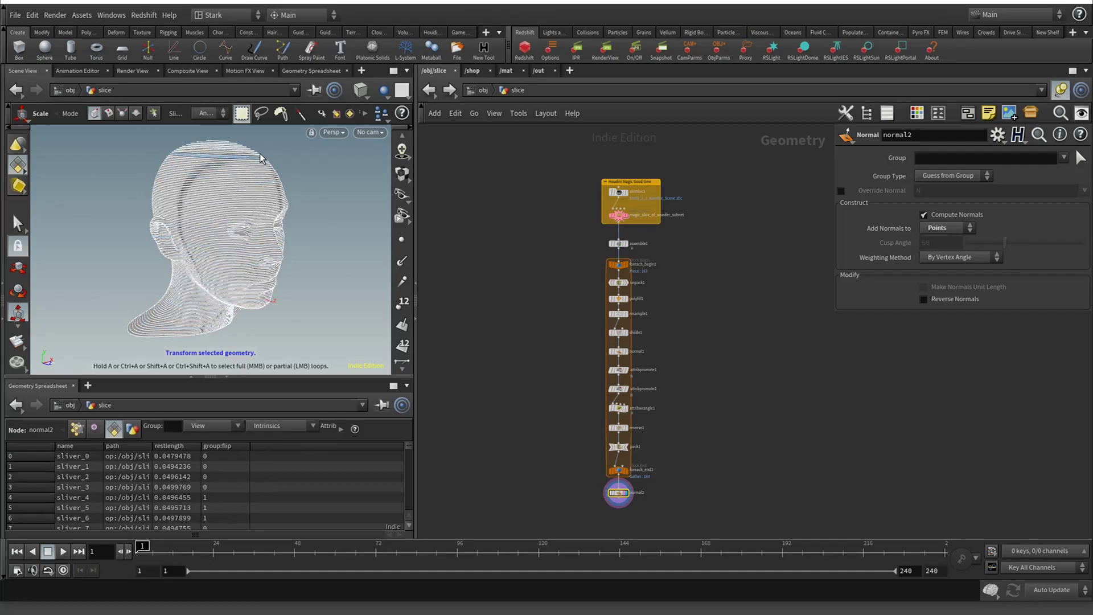
pyautogui.click(403, 262)
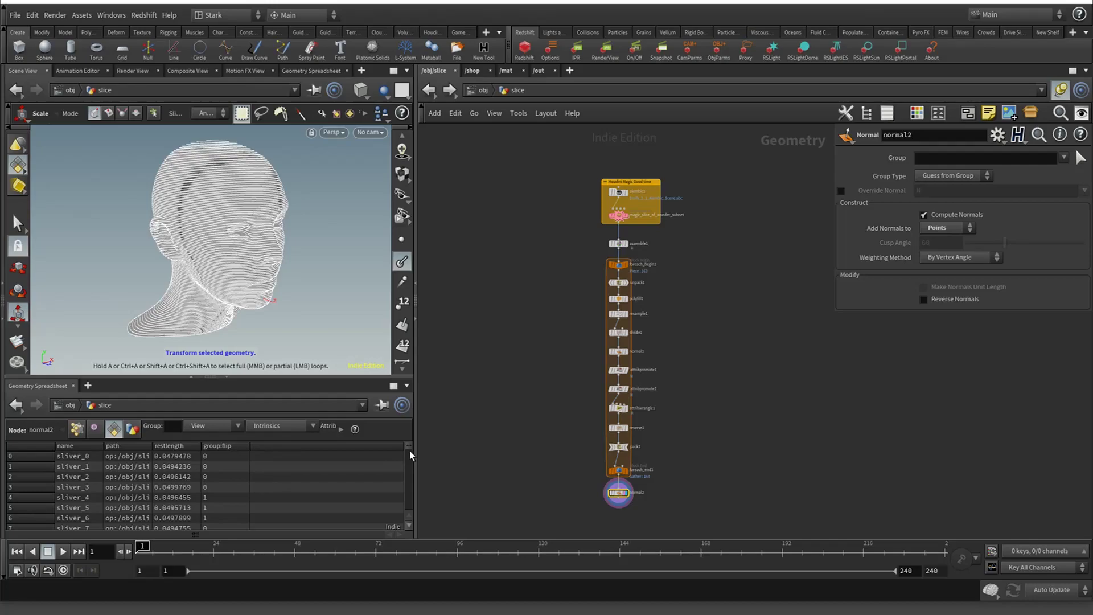
pyautogui.press('Escape')
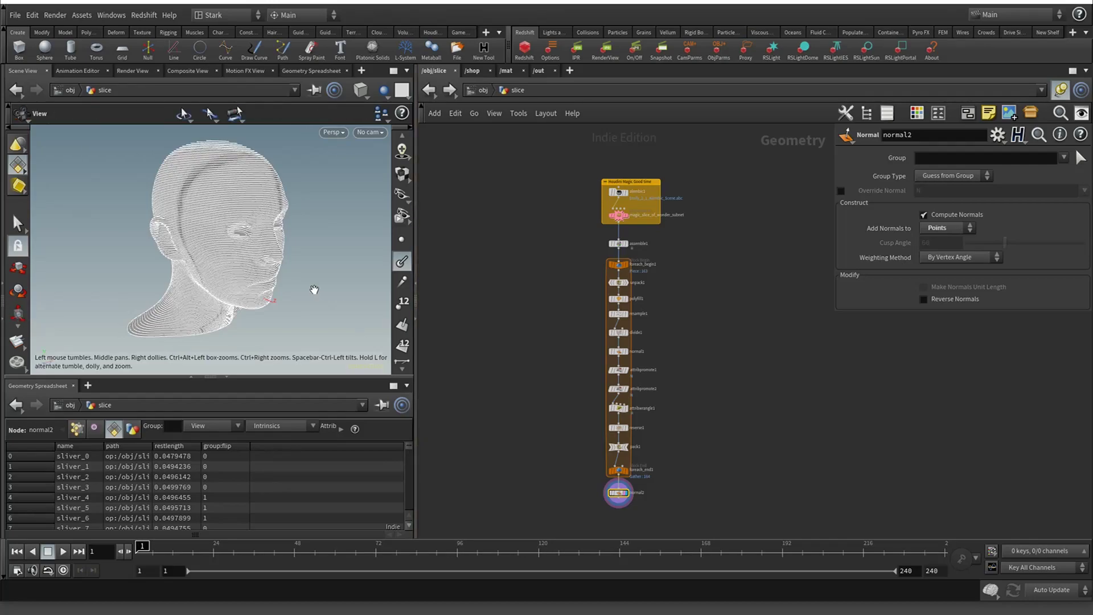
pyautogui.moveTo(315, 288)
pyautogui.mouseDown()
pyautogui.moveTo(358, 271)
pyautogui.moveTo(314, 283)
pyautogui.mouseUp()
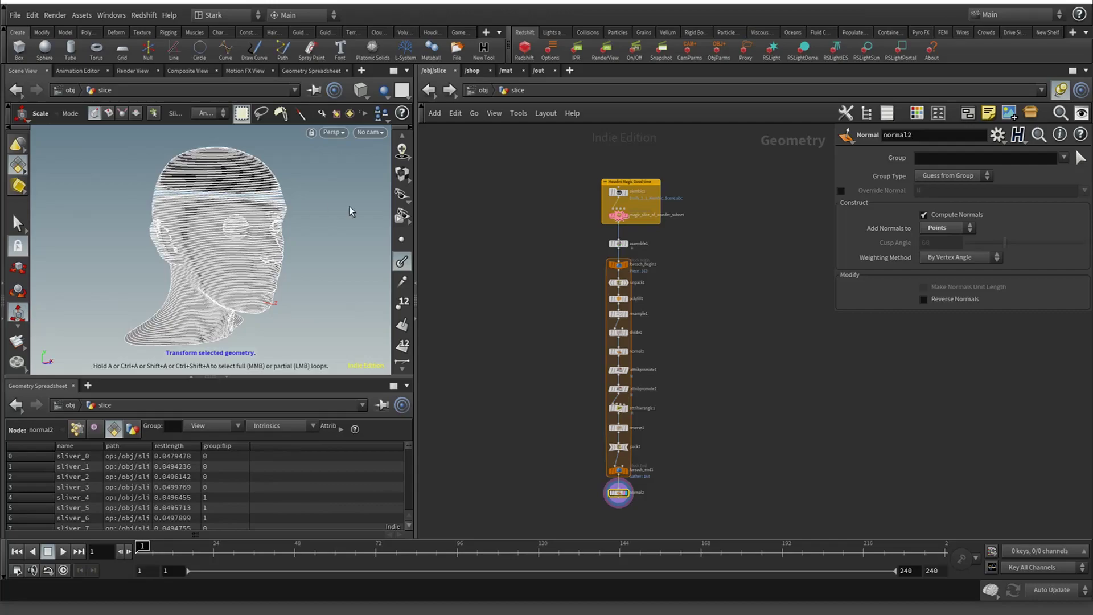
pyautogui.keyDown('alt'); pyautogui.moveTo(349, 206); pyautogui.dragTo(353, 210); pyautogui.keyUp('alt')
pyautogui.moveTo(724, 400); pyautogui.dragTo(706, 358, button='middle')
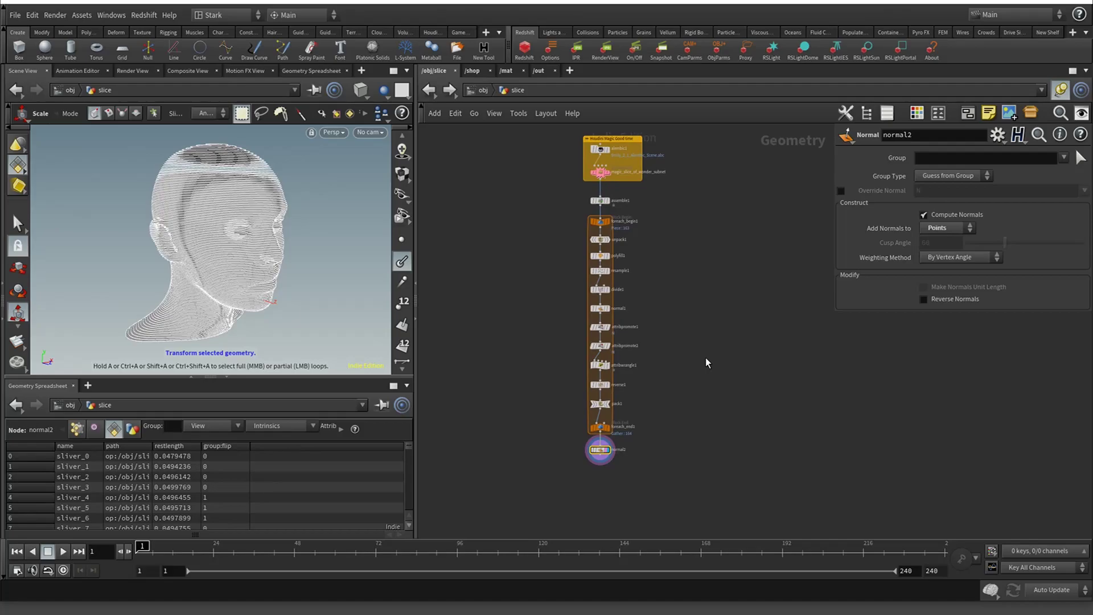